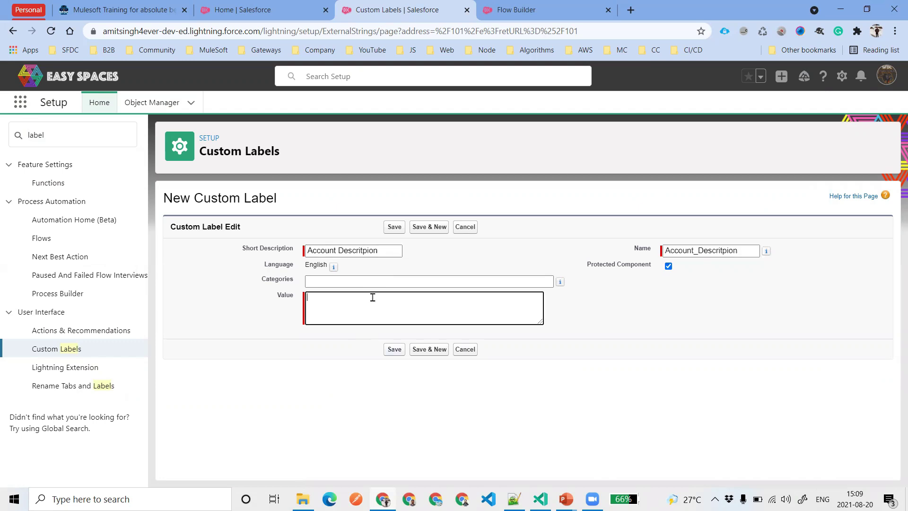
# Complete and save the Account_Descritpion label value 'This is just a simple description', then switch to Flow Builder
pyautogui.write('This is')
pyautogui.write('on')
pyautogui.moveTo(384, 298)
pyautogui.click(392, 317)
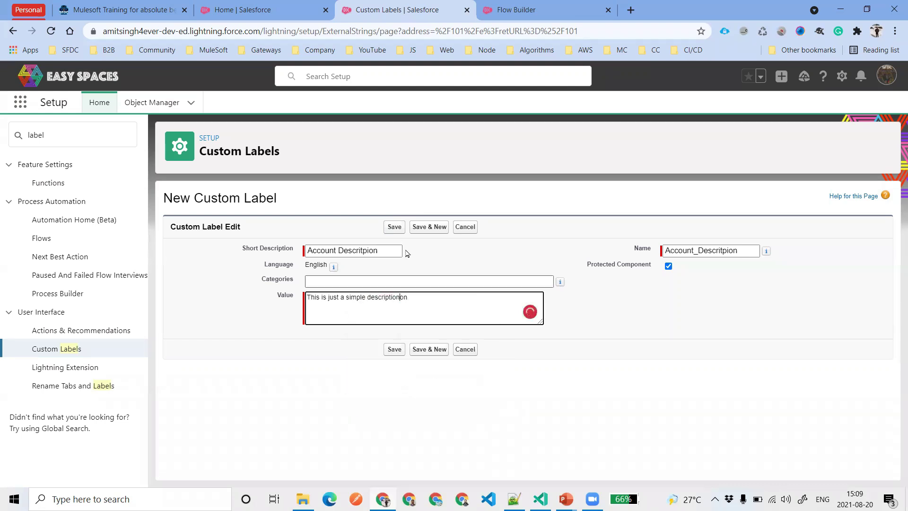
pyautogui.click(394, 227)
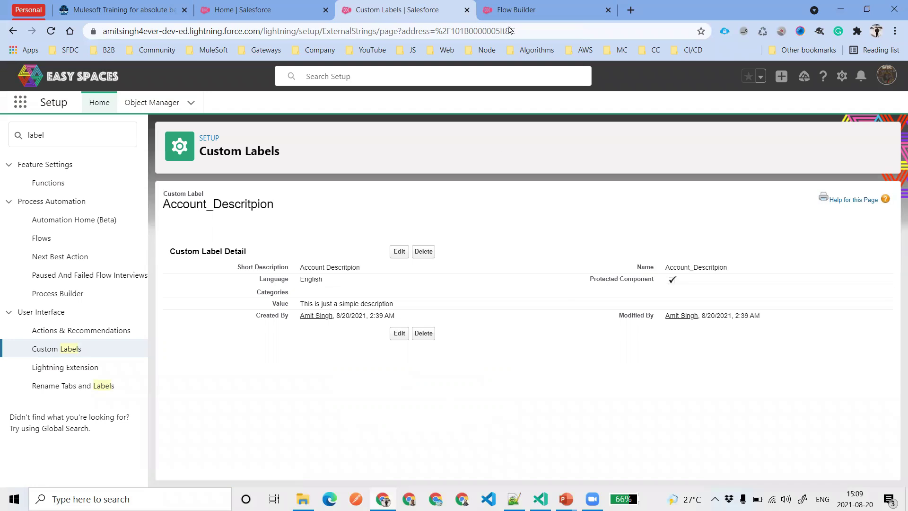
pyautogui.click(515, 10)
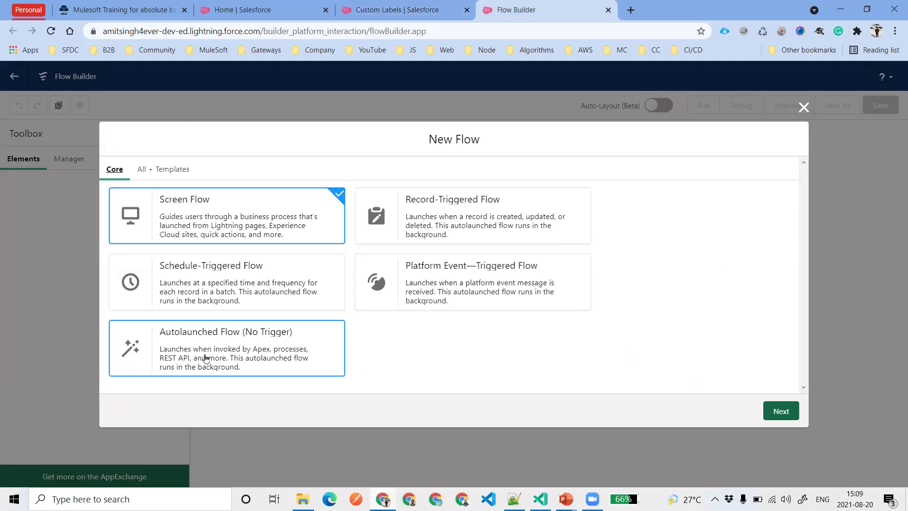
# Create a new Autolaunched Flow (No Trigger) using Auto-Layout
pyautogui.click(243, 362)
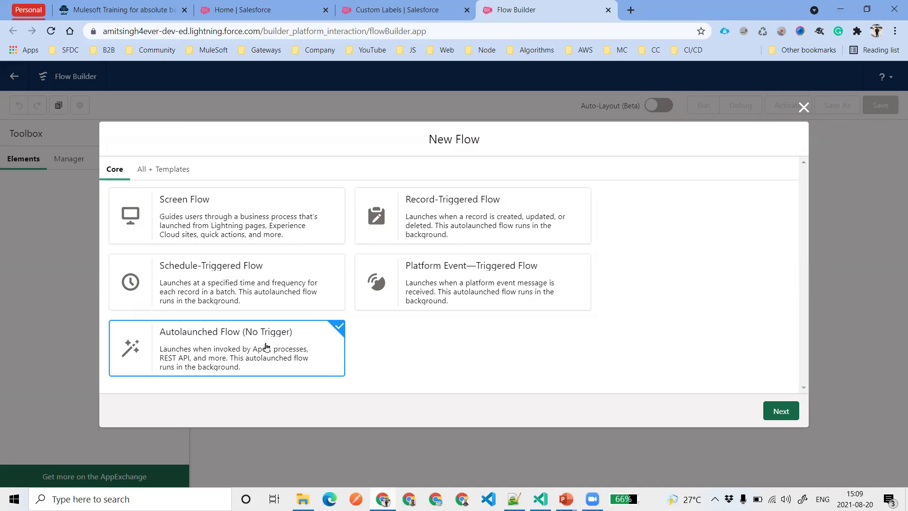
pyautogui.click(768, 413)
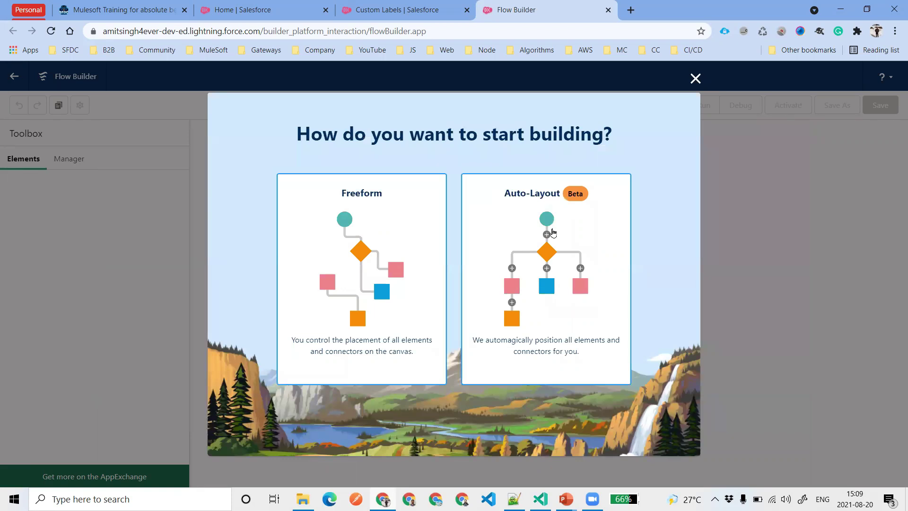
pyautogui.click(553, 232)
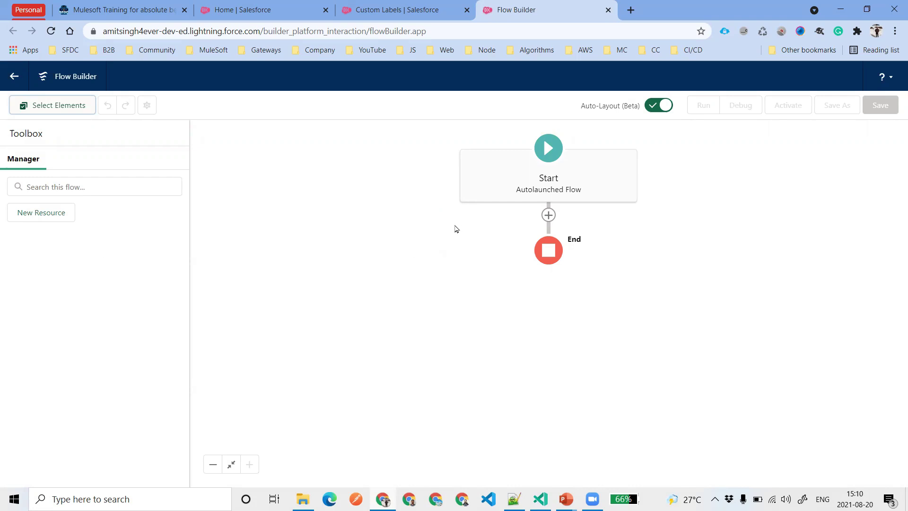
pyautogui.click(48, 212)
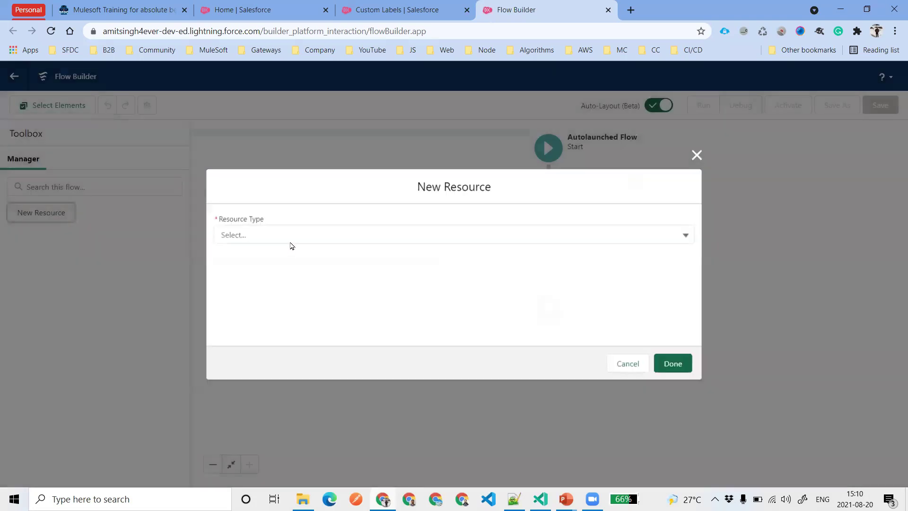
# Create the recordId variable with Text data type, available for input
pyautogui.click(292, 235)
pyautogui.click(294, 257)
pyautogui.write('recordId')
pyautogui.moveTo(276, 261); pyautogui.dragTo(209, 267)
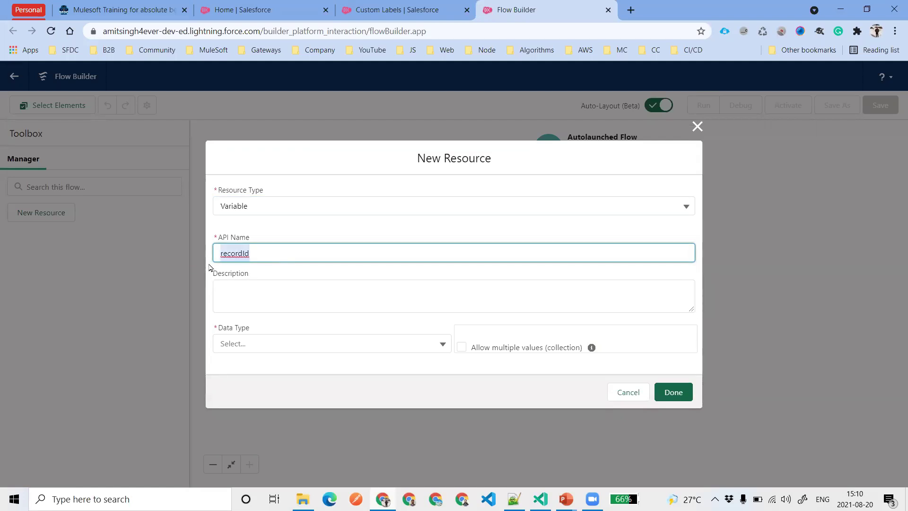
pyautogui.click(255, 253)
pyautogui.click(288, 346)
pyautogui.click(263, 182)
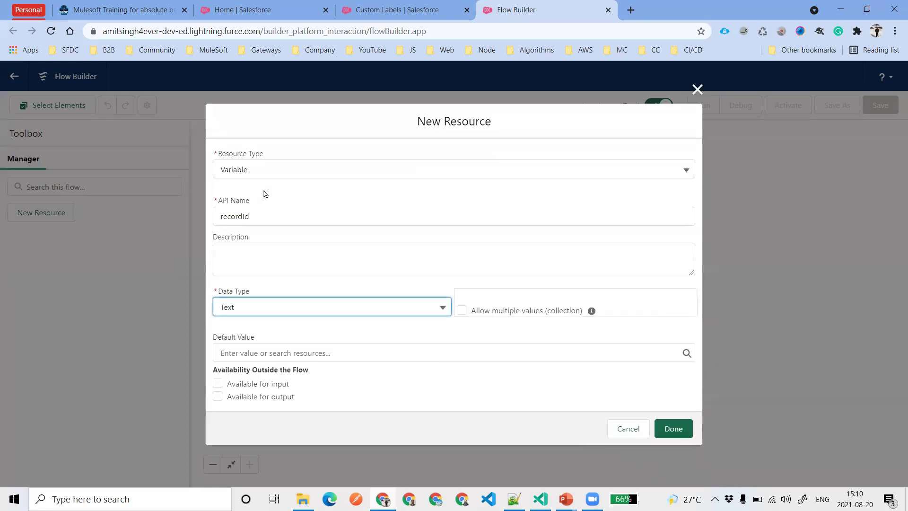
pyautogui.click(256, 384)
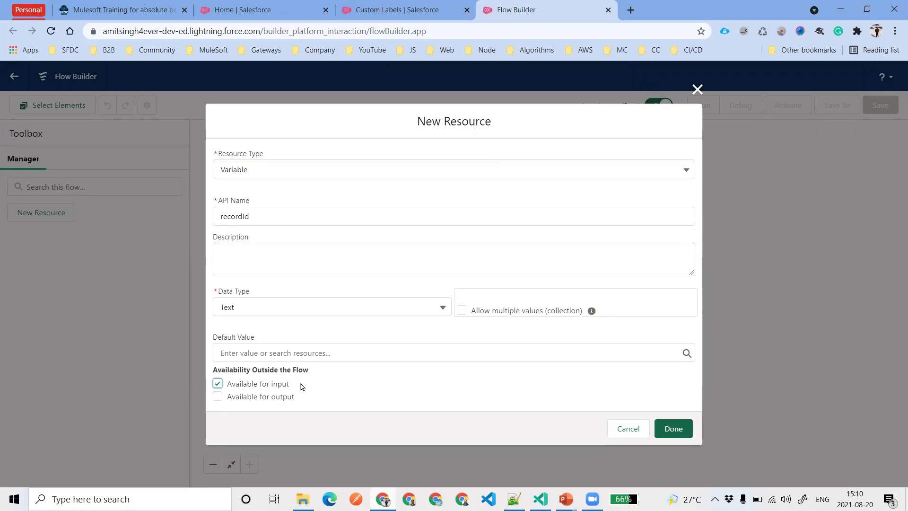
pyautogui.click(670, 428)
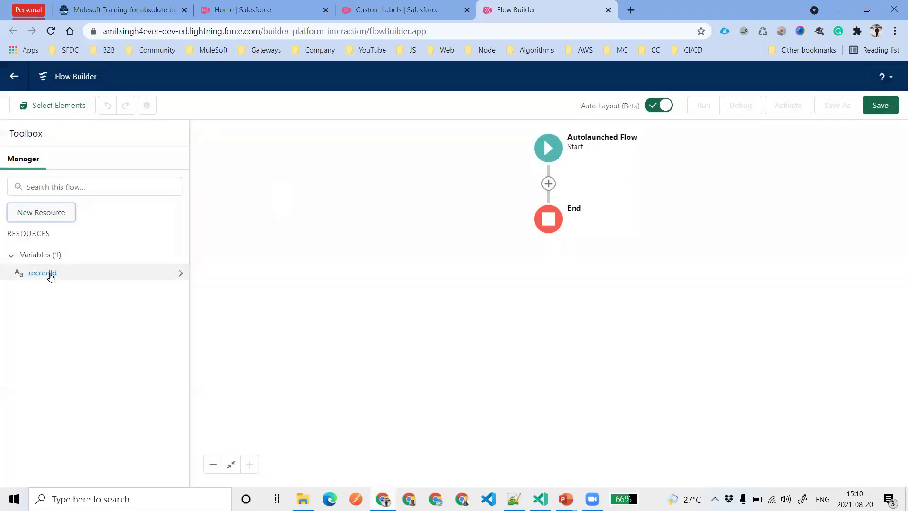
# Add an Update Records element after Start labelled 'Update Account Record'
pyautogui.click(548, 184)
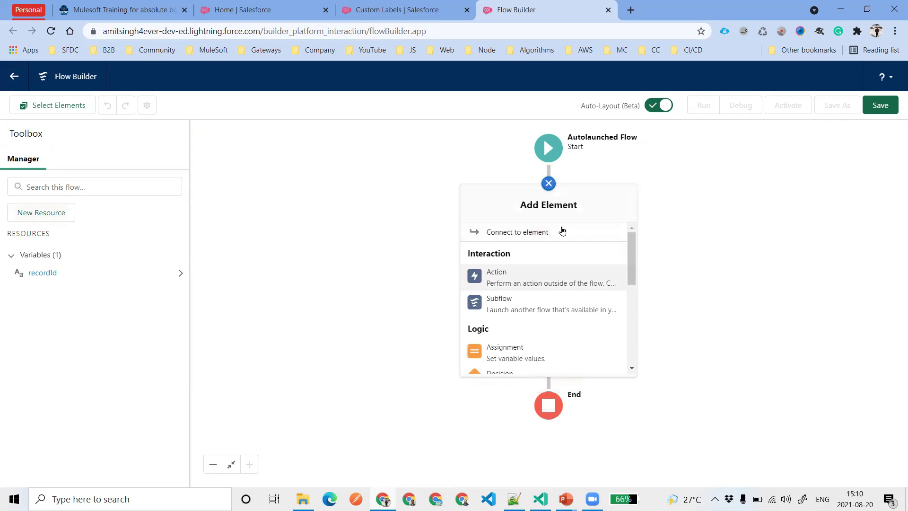
pyautogui.scroll(-5, 546, 301)
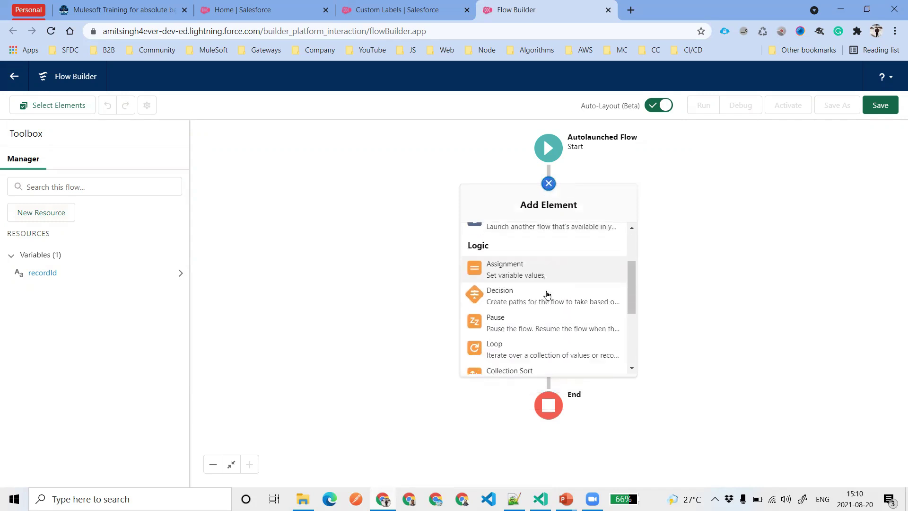
pyautogui.scroll(-1, 547, 294)
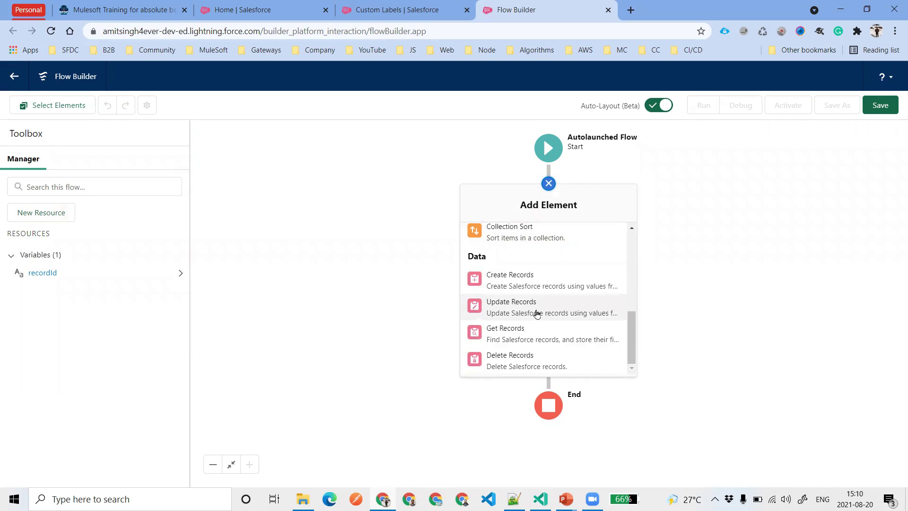
pyautogui.click(537, 313)
pyautogui.write('Update Account Reco')
pyautogui.press('Tab')
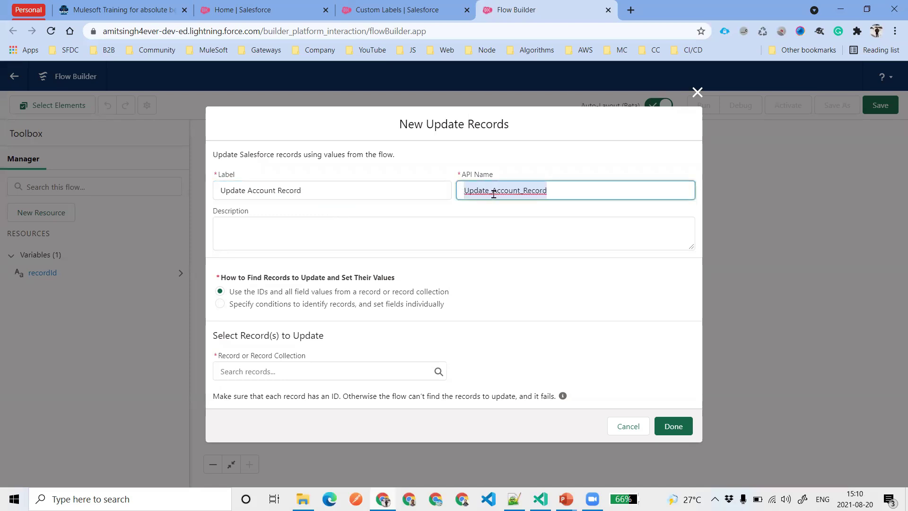
pyautogui.click(493, 191)
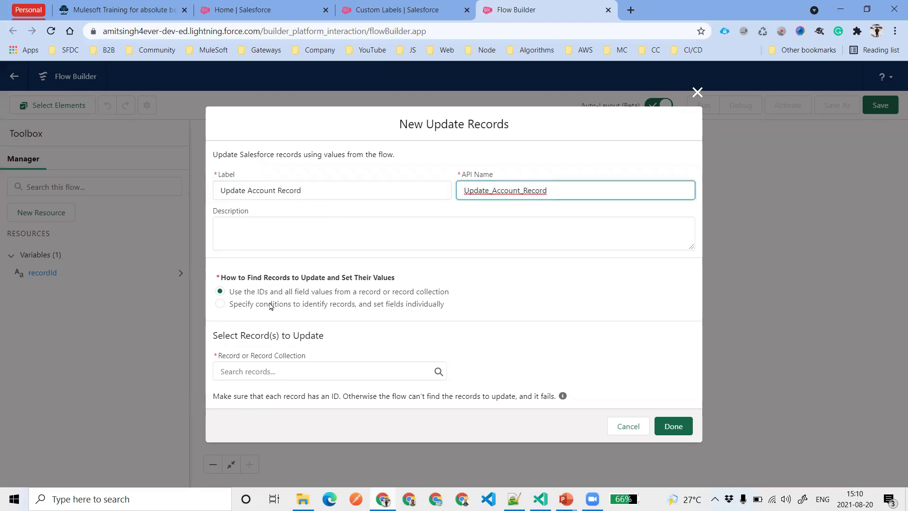
# Set it to find records by specified conditions on the Account object
pyautogui.moveTo(230, 294); pyautogui.dragTo(334, 296)
pyautogui.click(535, 308)
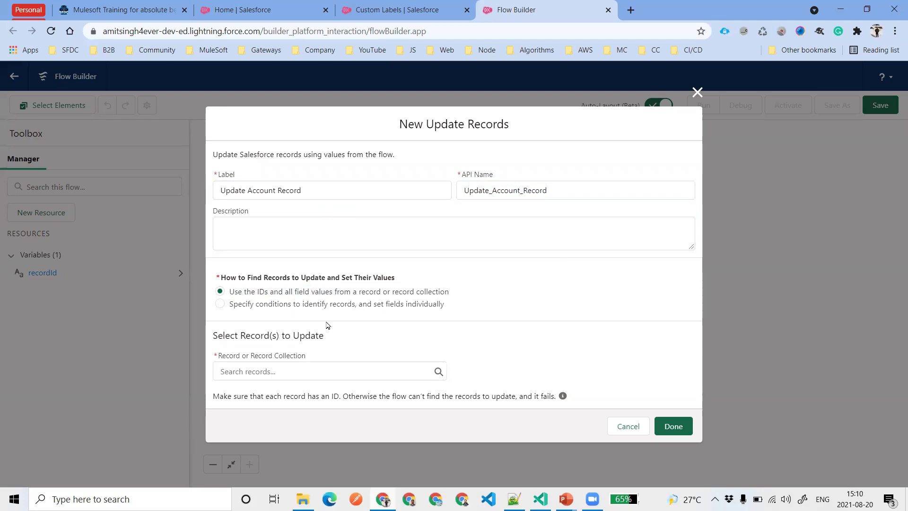
pyautogui.click(341, 304)
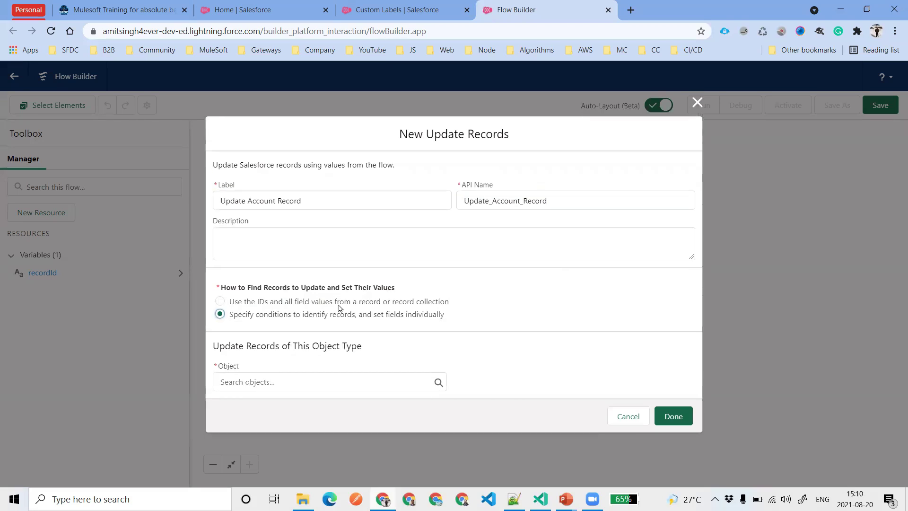
pyautogui.click(286, 387)
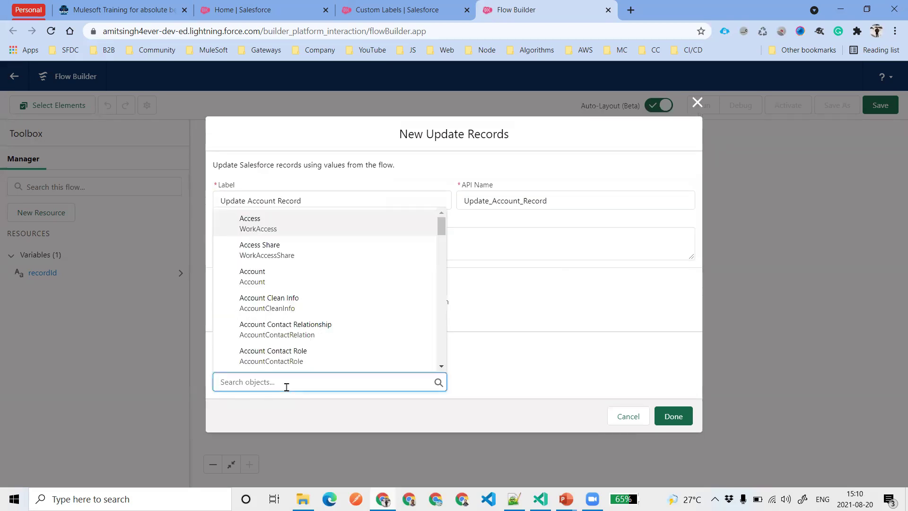
pyautogui.write('Acc')
pyautogui.click(286, 284)
pyautogui.scroll(-1, 472, 301)
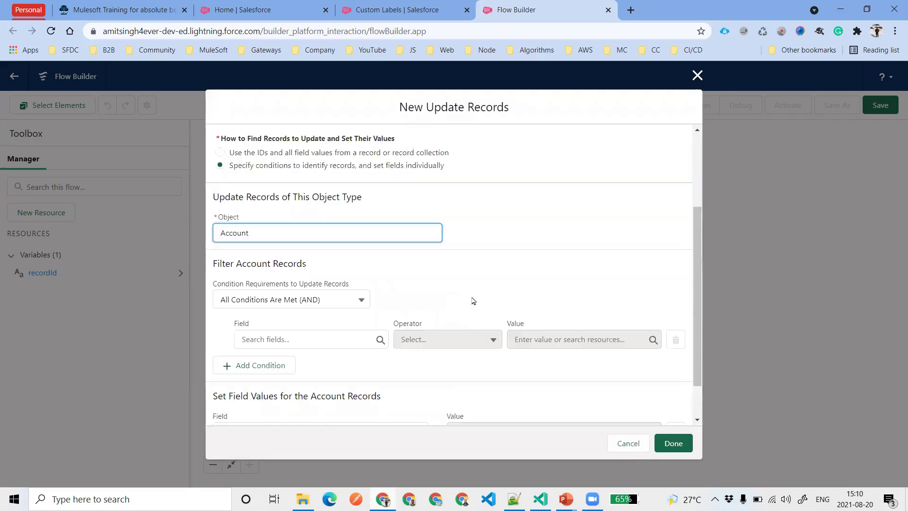
pyautogui.scroll(-3, 472, 301)
# Add the filter condition Account Id equals the recordId variable
pyautogui.click(261, 295)
pyautogui.write('Account Id')
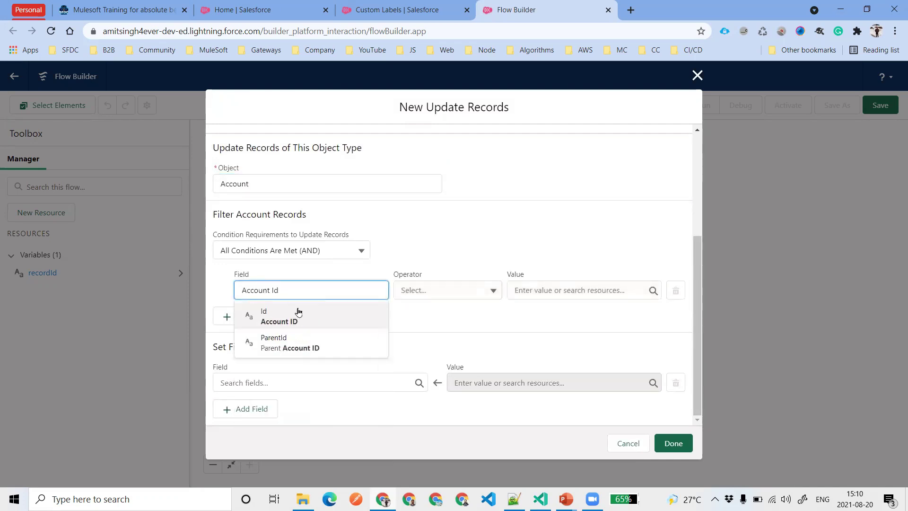
pyautogui.click(297, 313)
pyautogui.click(537, 291)
pyautogui.write('rec')
pyautogui.click(550, 332)
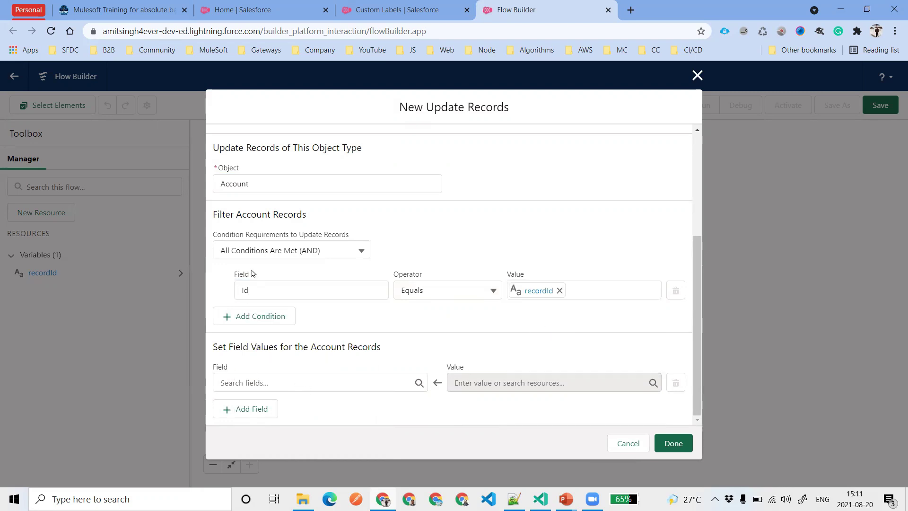
# Set the Description field to {!$Label.Account_Descritpion} and finish the element
pyautogui.moveTo(212, 349); pyautogui.dragTo(400, 353)
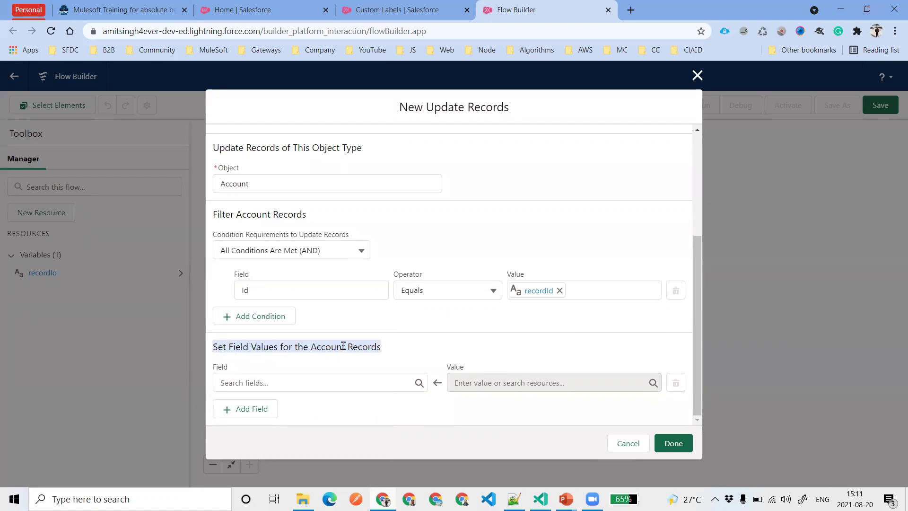
pyautogui.click(311, 382)
pyautogui.write('Des')
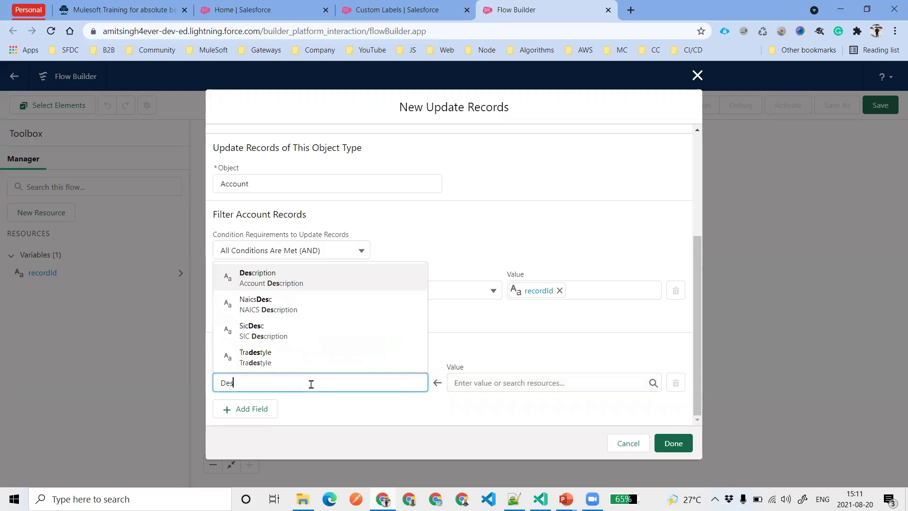
pyautogui.click(302, 289)
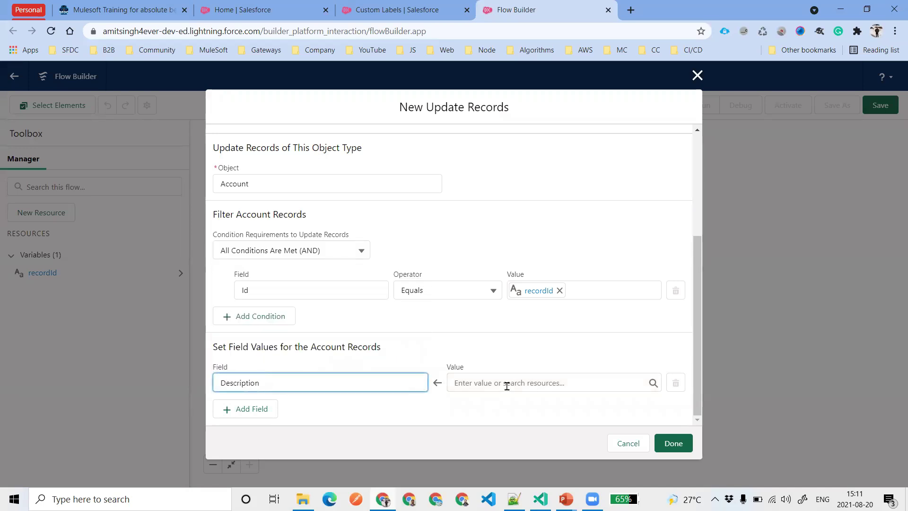
pyautogui.click(506, 385)
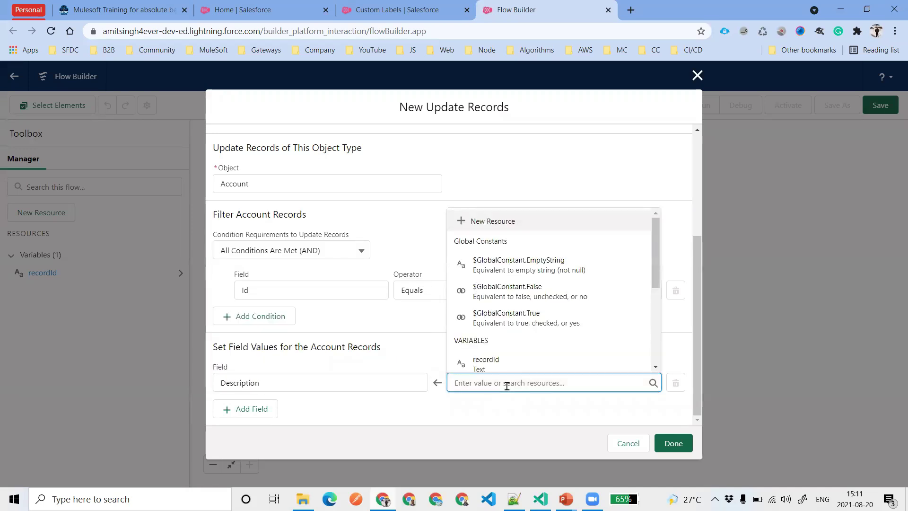
pyautogui.write('{!$L')
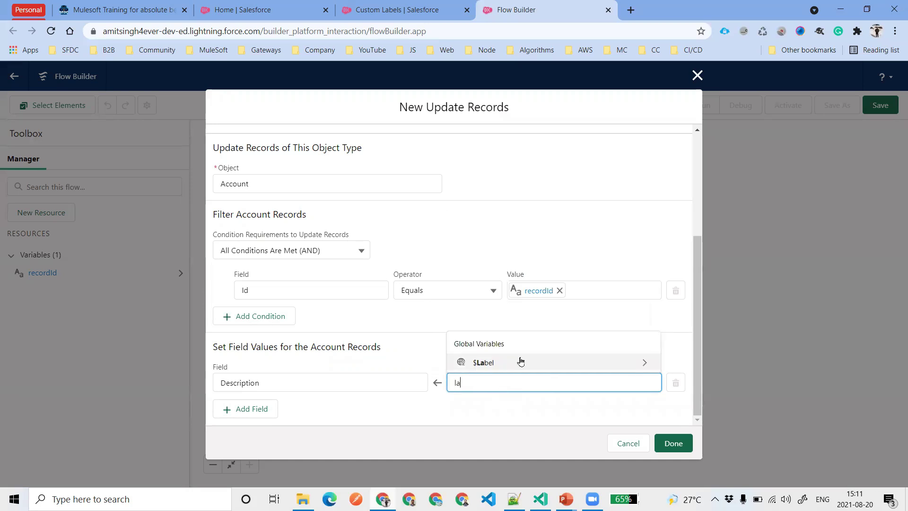
pyautogui.click(520, 361)
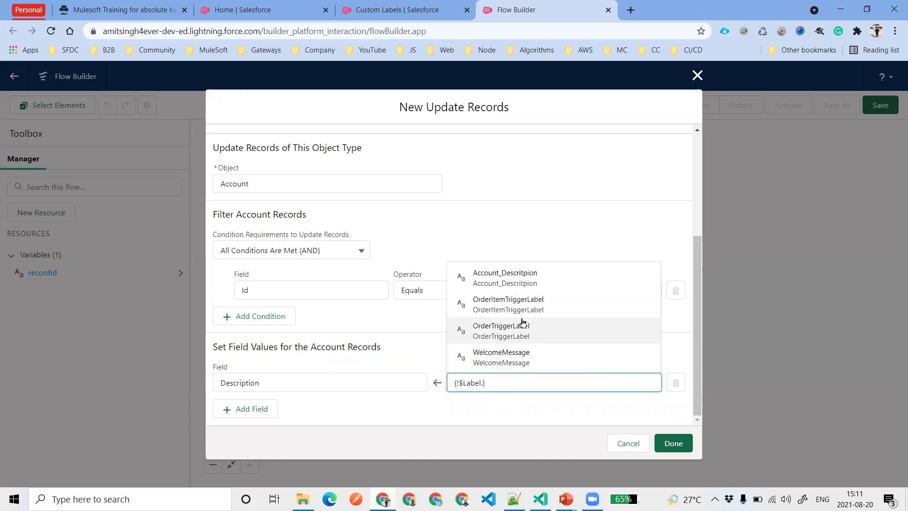
pyautogui.click(518, 289)
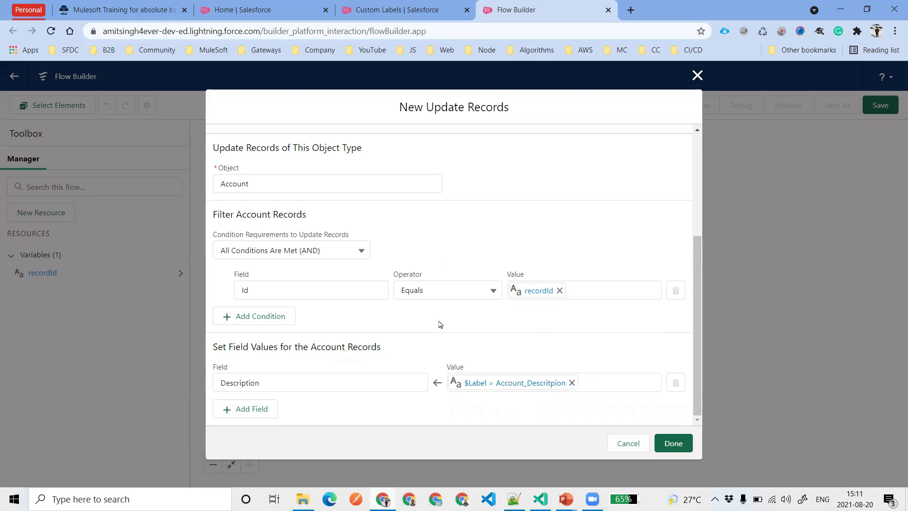
pyautogui.scroll(4, 439, 336)
pyautogui.scroll(-4, 568, 237)
pyautogui.click(673, 443)
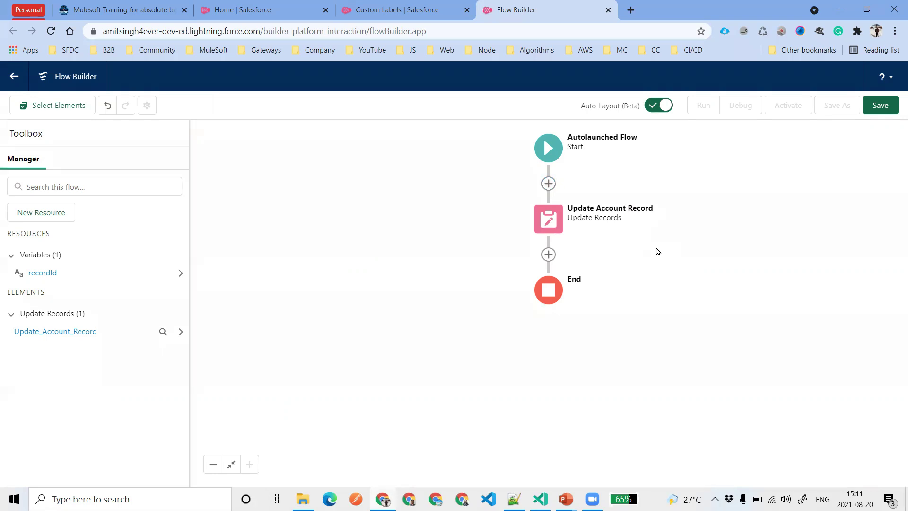
# Review the Scenario slide in PowerPoint, then return to Flow Builder
pyautogui.hotkey('alt', 'Tab')
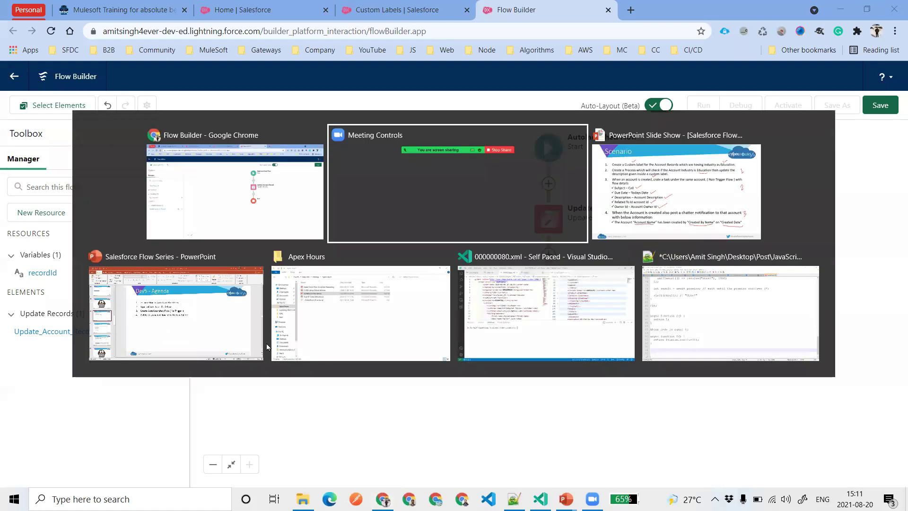
pyautogui.hotkey('alt', 'Tab')
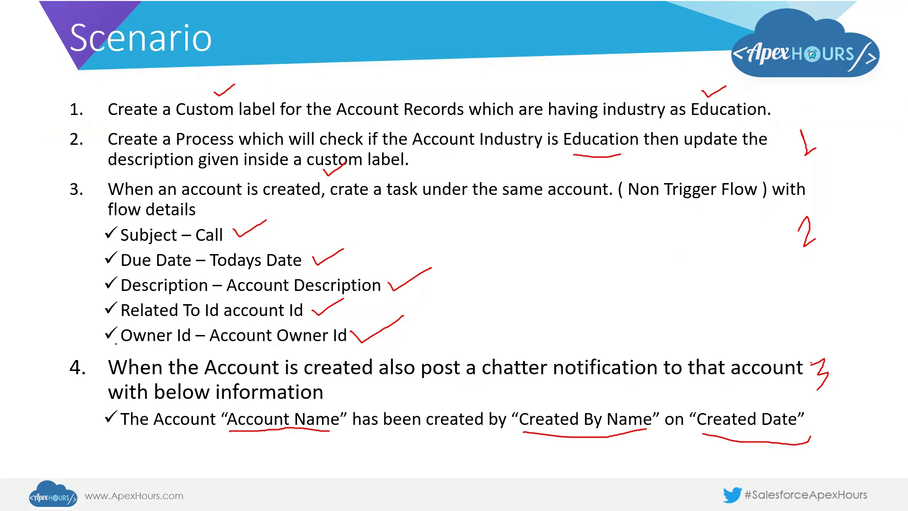
pyautogui.hotkey('alt', 'Tab')
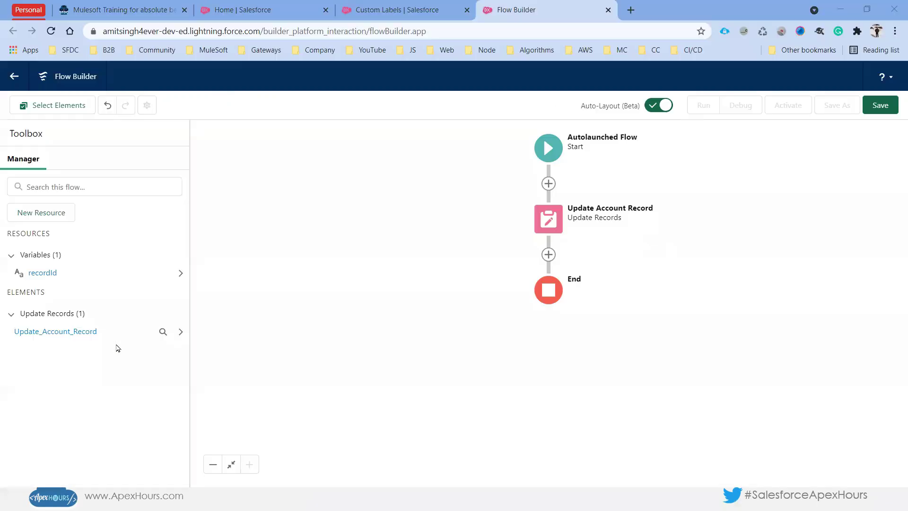
# Create the ownerId variable with Text data type, available for input
pyautogui.click(42, 213)
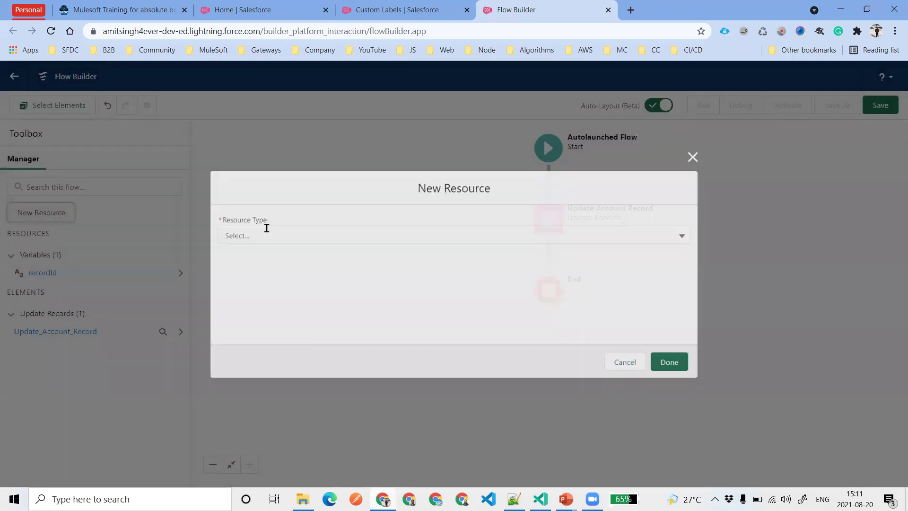
pyautogui.click(265, 234)
pyautogui.click(268, 255)
pyautogui.click(272, 251)
pyautogui.write('ownerId')
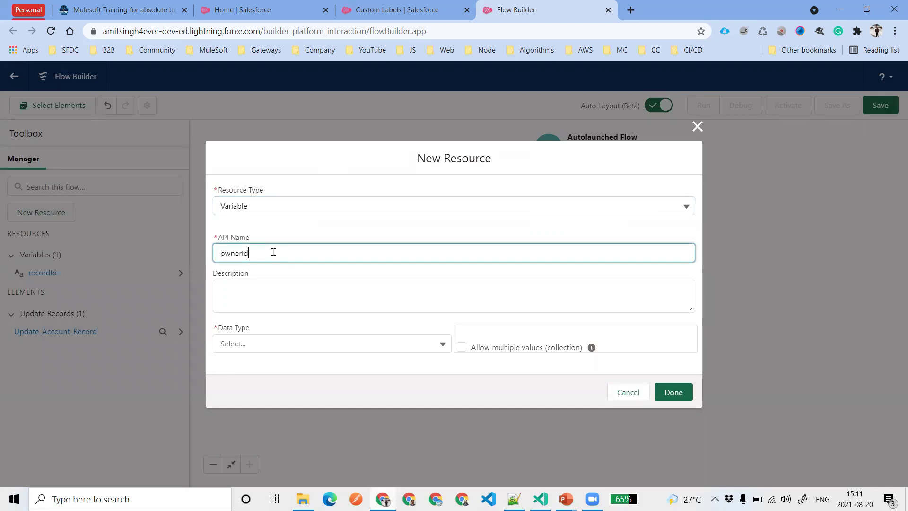
pyautogui.doubleClick(274, 253)
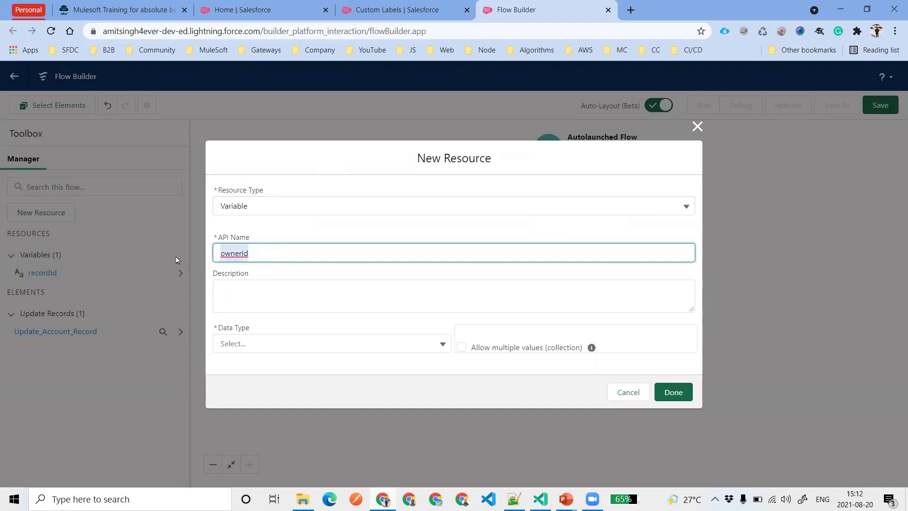
pyautogui.click(308, 257)
pyautogui.click(330, 338)
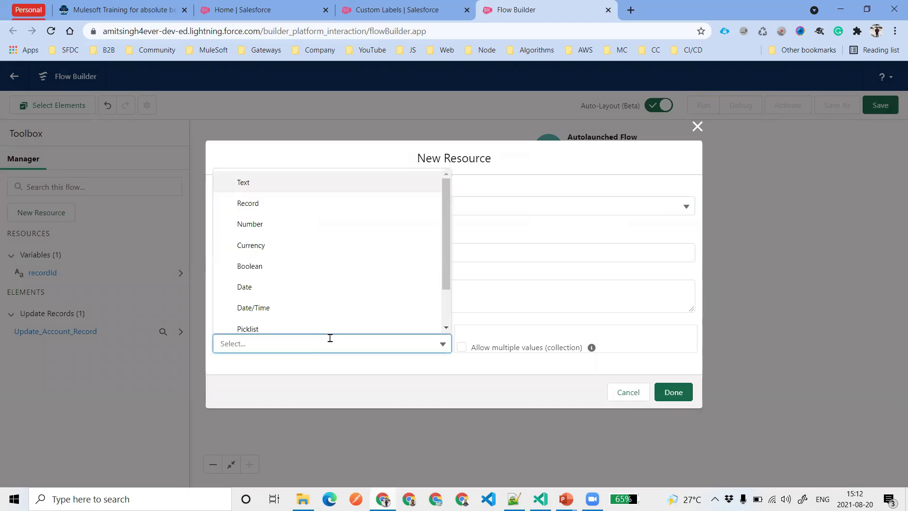
pyautogui.click(283, 182)
pyautogui.click(260, 383)
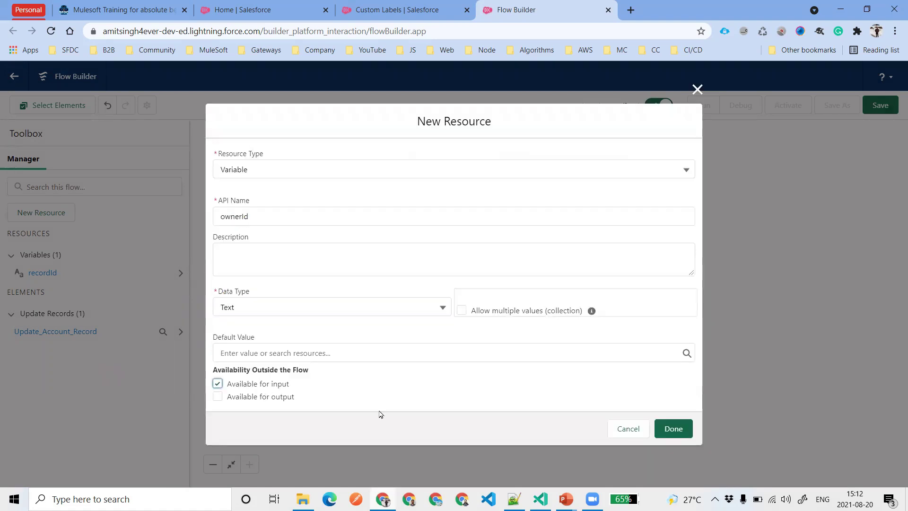
pyautogui.click(677, 429)
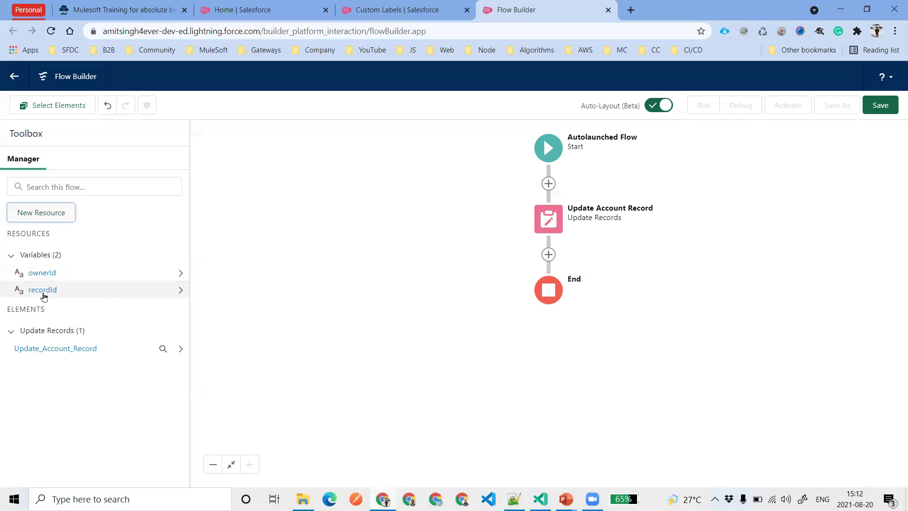
# Add a Create Records element after Update Account Record using separate resources for a Task
pyautogui.click(548, 255)
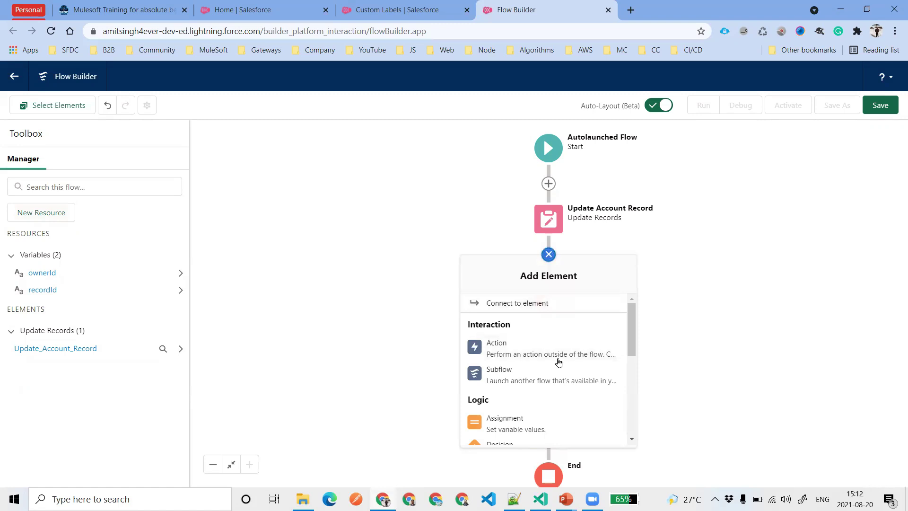
pyautogui.scroll(-3, 558, 362)
pyautogui.scroll(-3, 558, 362)
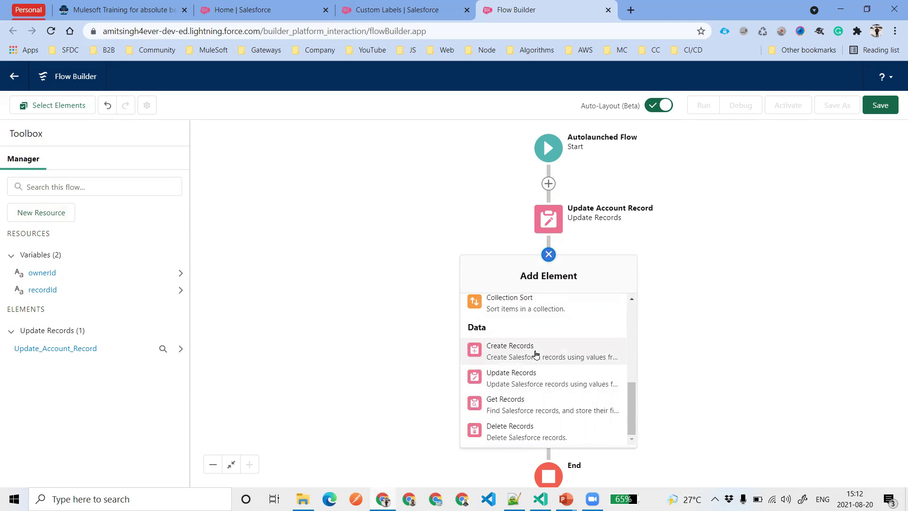
pyautogui.click(536, 354)
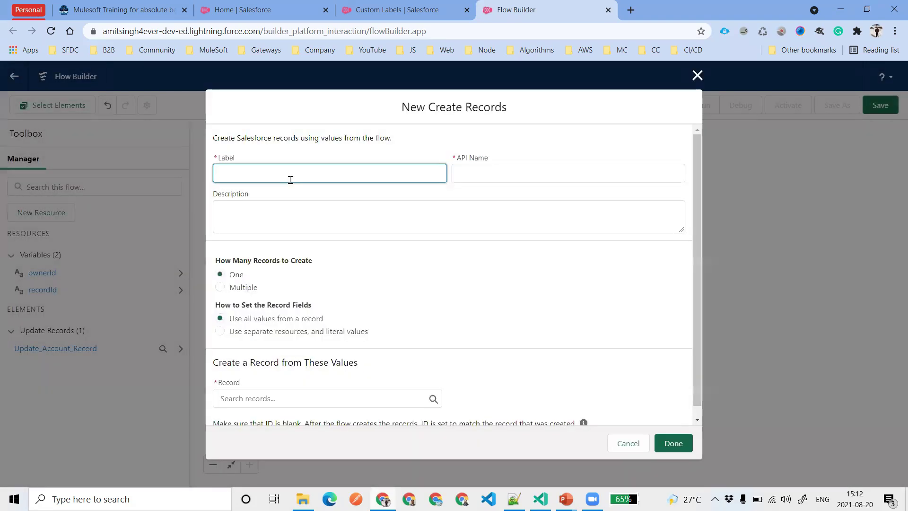
pyautogui.click(235, 332)
pyautogui.click(220, 343)
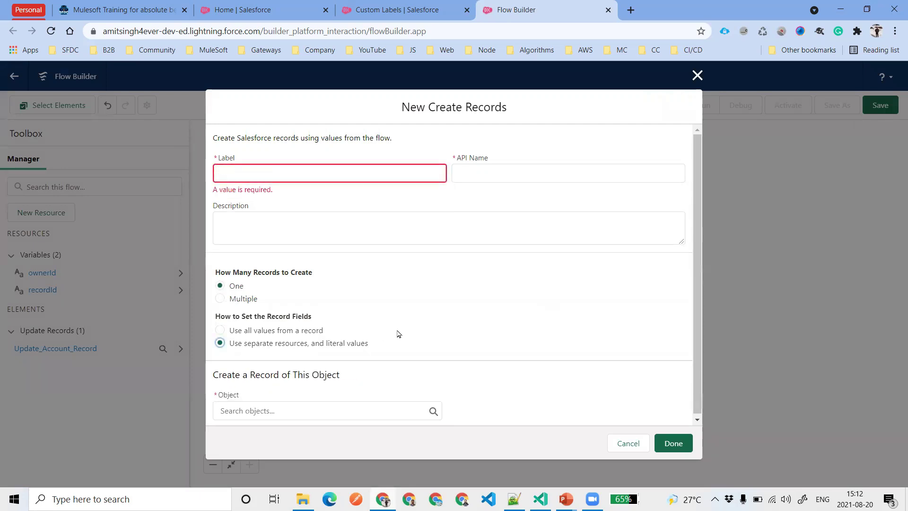
pyautogui.click(288, 405)
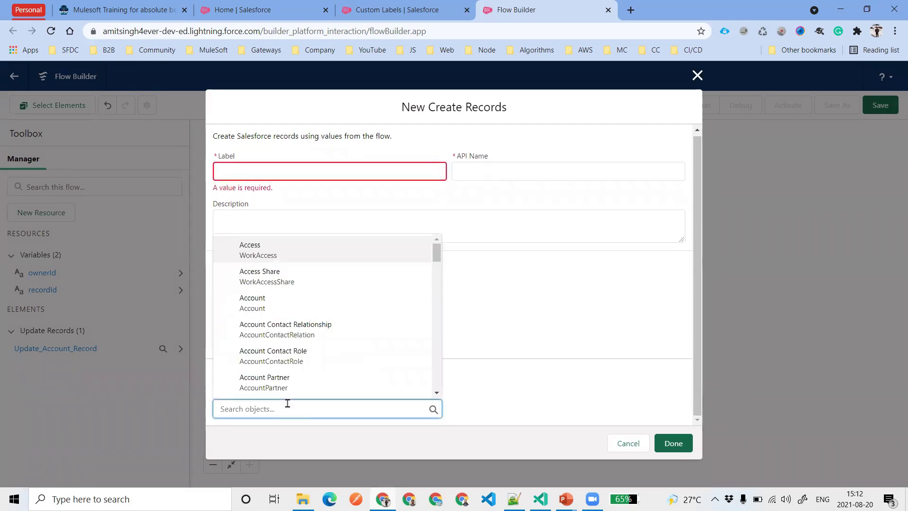
pyautogui.write('Tas')
pyautogui.click(269, 377)
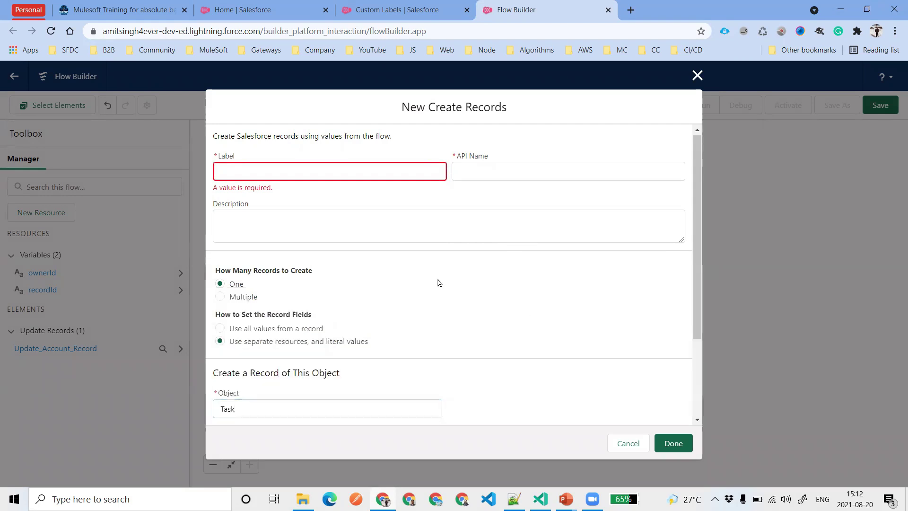
pyautogui.scroll(-3, 439, 283)
# Add a Task field row setting Subject to Call
pyautogui.click(241, 388)
pyautogui.scroll(-1, 414, 332)
pyautogui.click(325, 324)
pyautogui.write('Su')
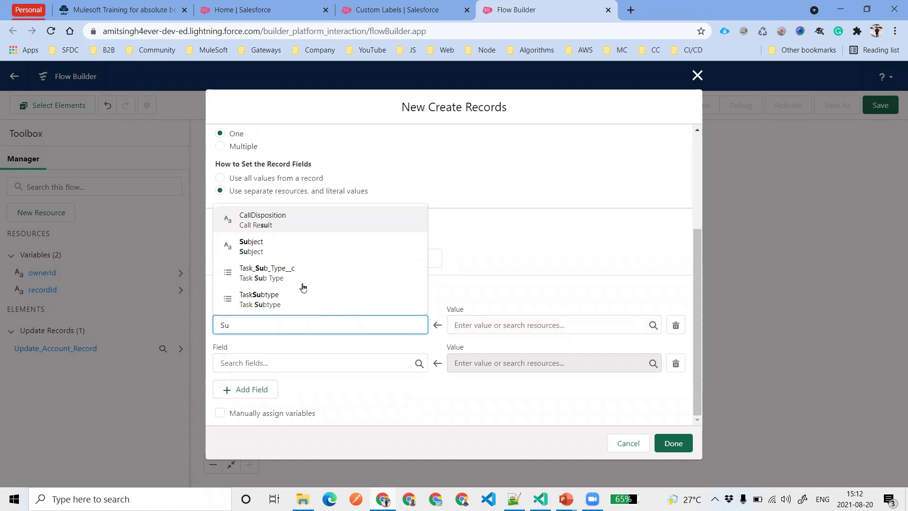
pyautogui.press('Down')
pyautogui.press('Return')
pyautogui.click(488, 323)
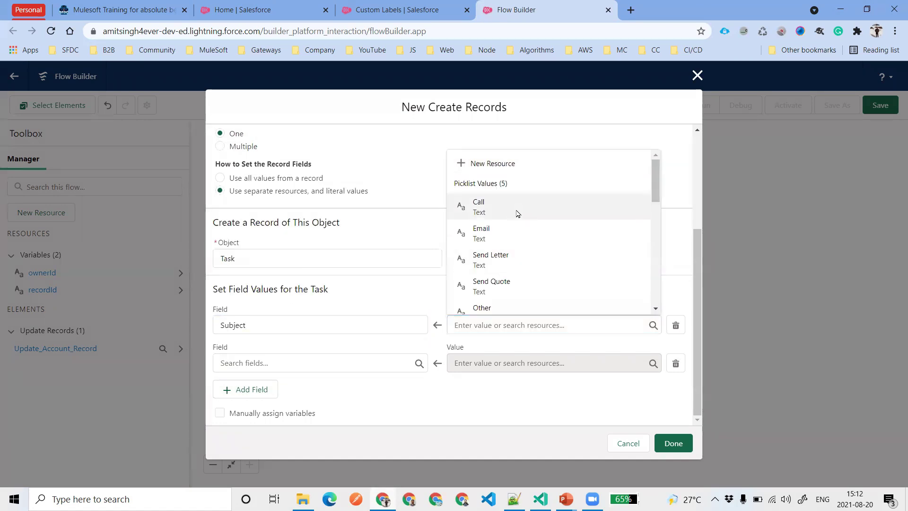
pyautogui.click(515, 211)
# Set the Task Description to {!$Label.Account_Descritpion} and add a third field row
pyautogui.click(304, 362)
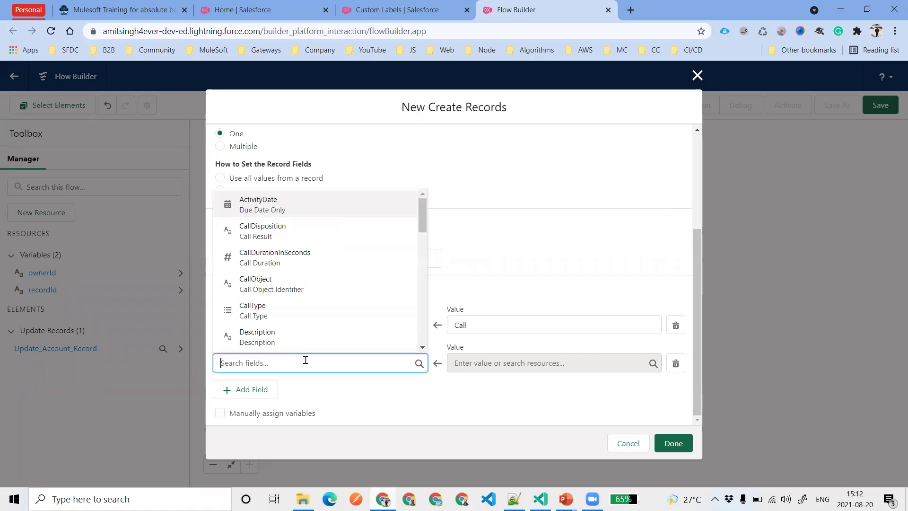
pyautogui.write('De')
pyautogui.click(304, 282)
pyautogui.click(493, 363)
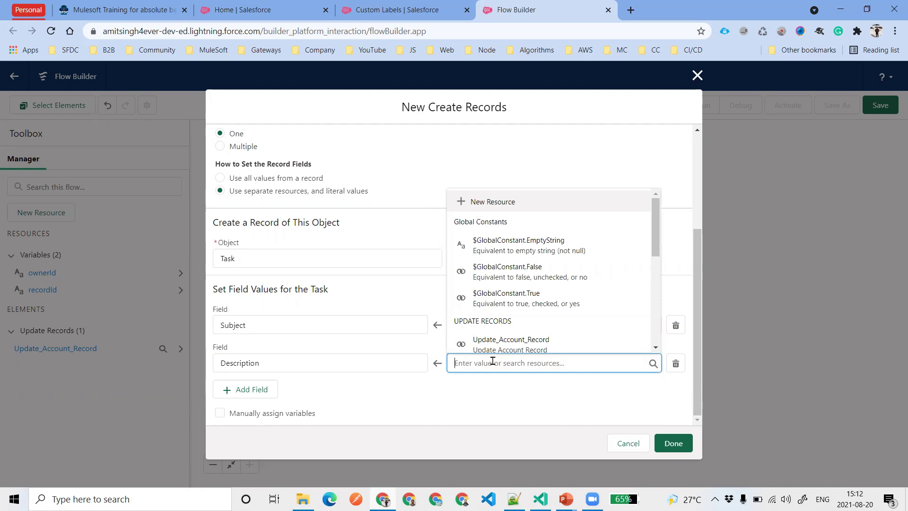
pyautogui.write('Acc')
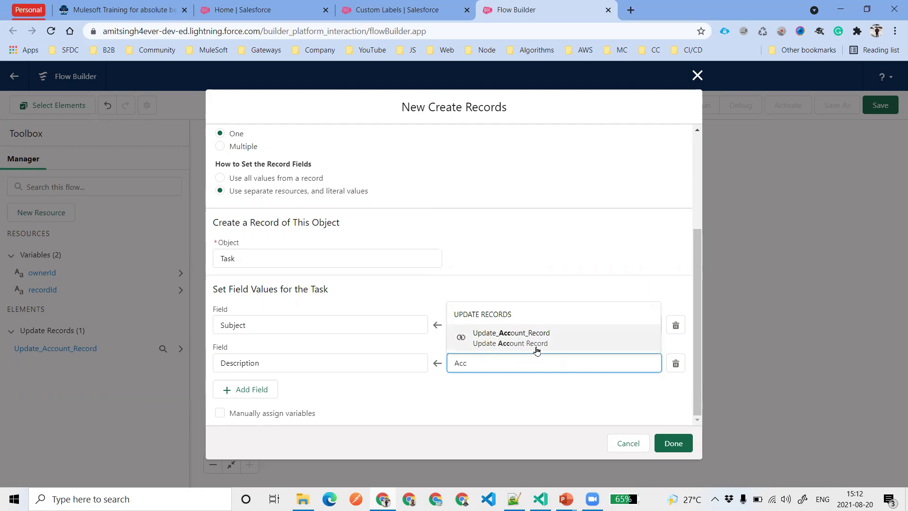
pyautogui.click(537, 350)
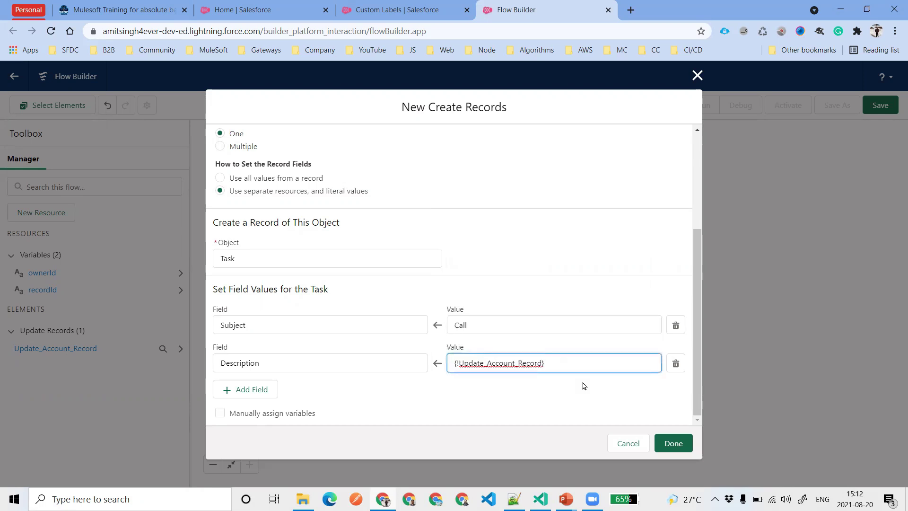
pyautogui.write('.de')
pyautogui.press('BackSpace')
pyautogui.press('BackSpace')
pyautogui.moveTo(568, 360); pyautogui.dragTo(406, 368)
pyautogui.press('BackSpace')
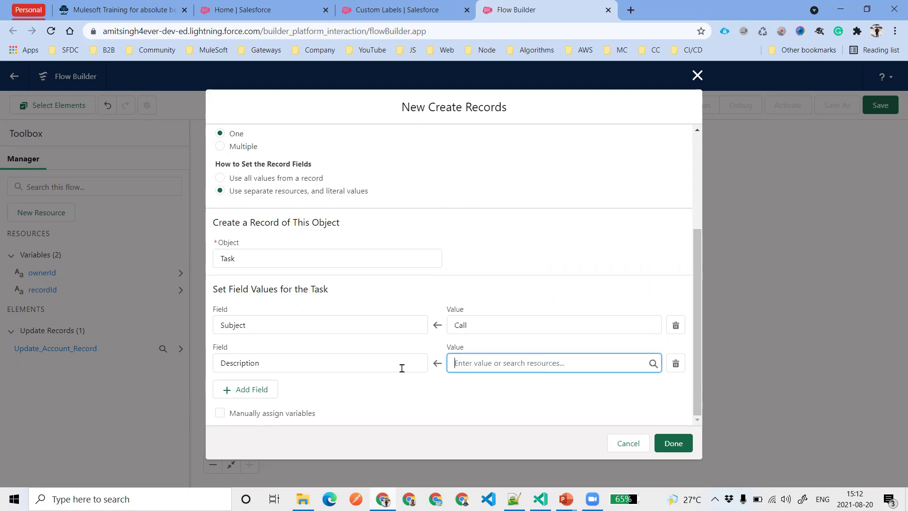
pyautogui.write('$la')
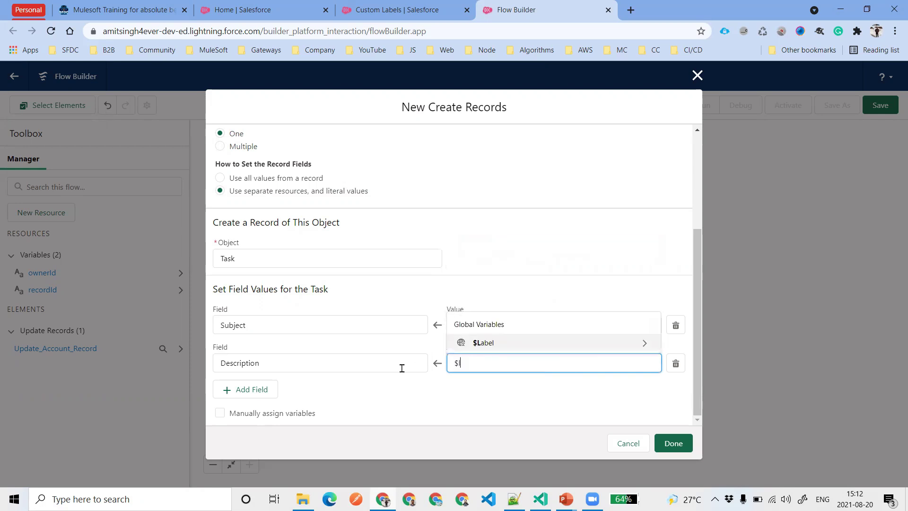
pyautogui.click(522, 342)
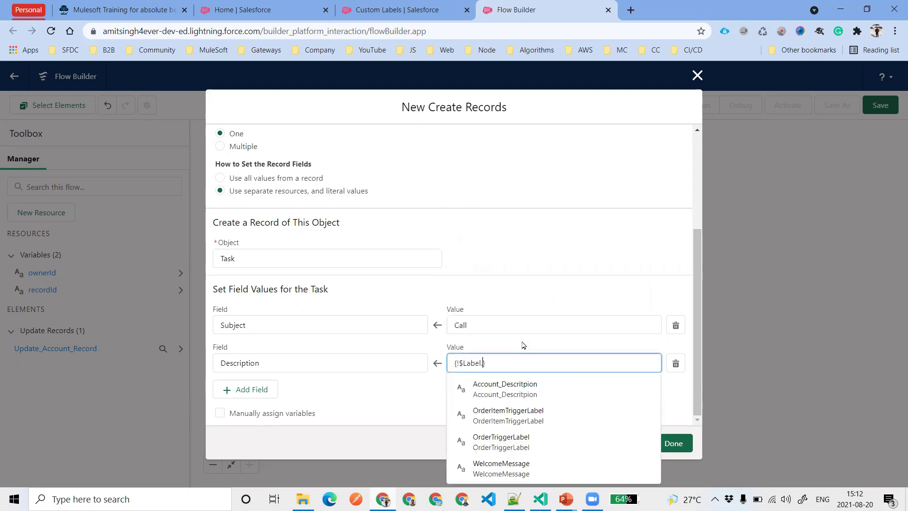
pyautogui.click(532, 387)
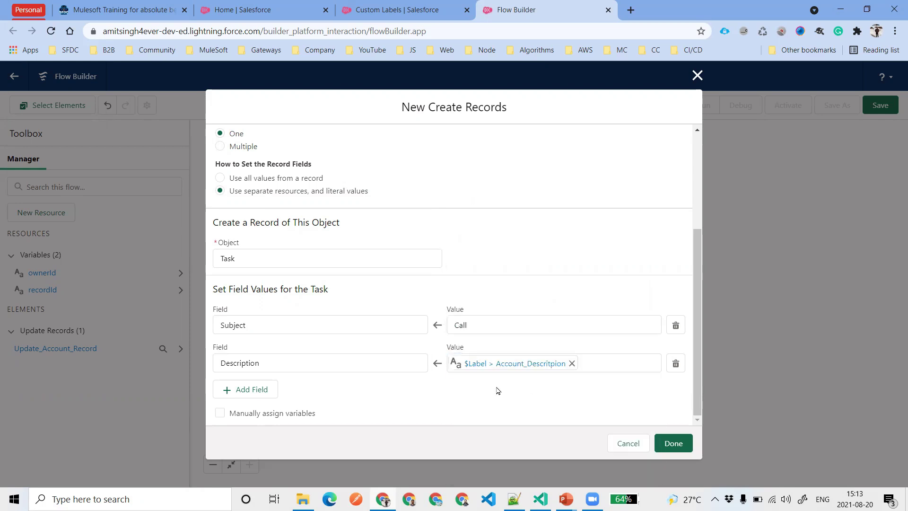
pyautogui.click(253, 391)
pyautogui.scroll(-1, 355, 379)
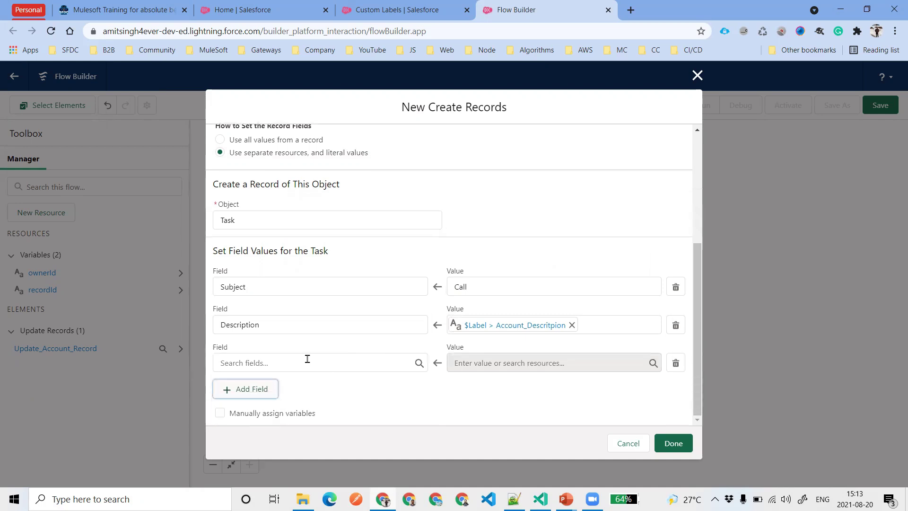
# Map the Task's OwnerId field to the ownerId variable
pyautogui.click(307, 360)
pyautogui.write('Ow')
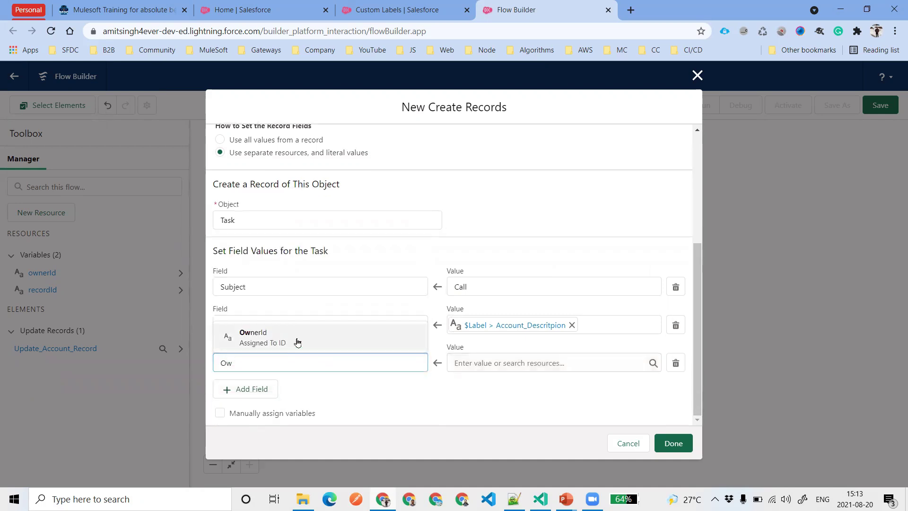
pyautogui.click(298, 342)
pyautogui.click(510, 358)
pyautogui.write('ow')
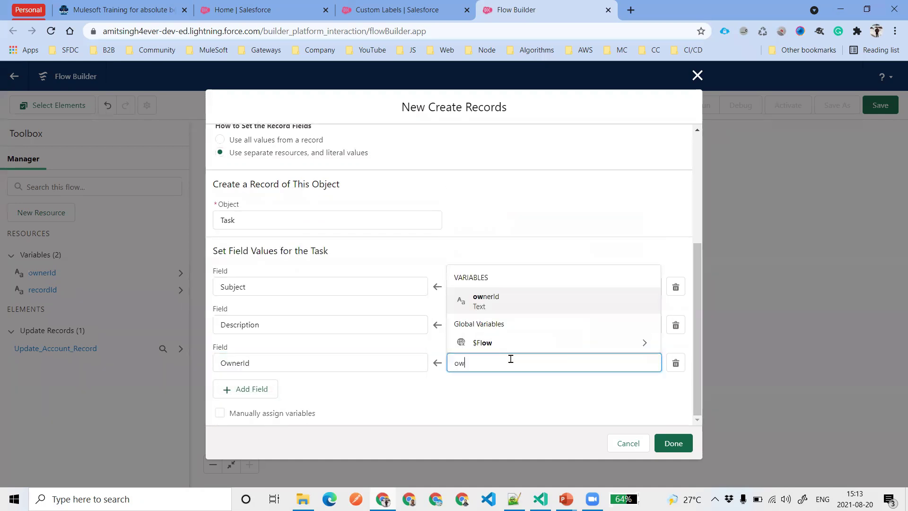
pyautogui.click(494, 303)
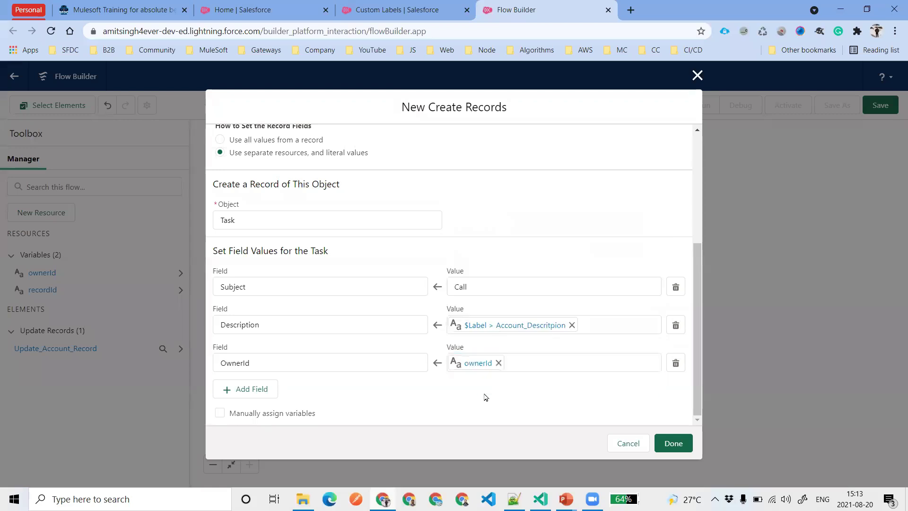
# Map WhatId to recordId and add a fifth field row, searching for 'du'
pyautogui.scroll(-1, 331, 378)
pyautogui.click(316, 363)
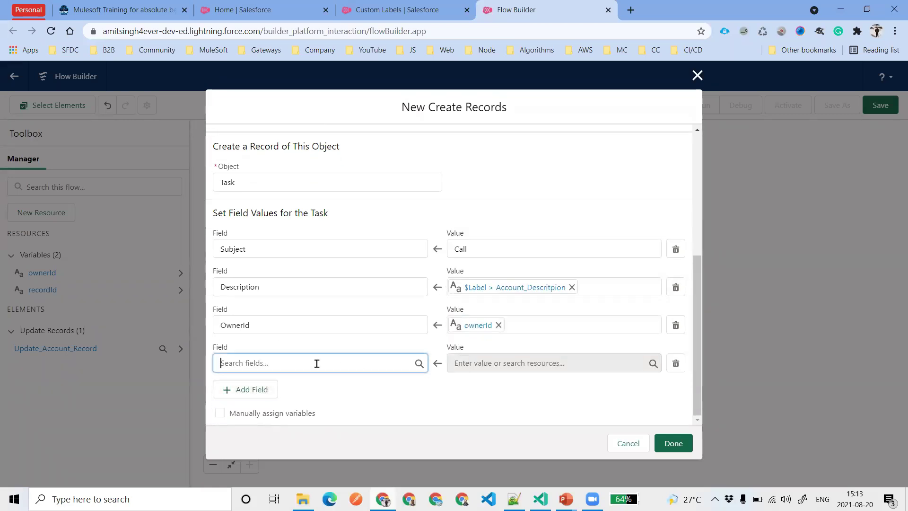
pyautogui.write('Re')
pyautogui.press('BackSpace')
pyautogui.press('BackSpace')
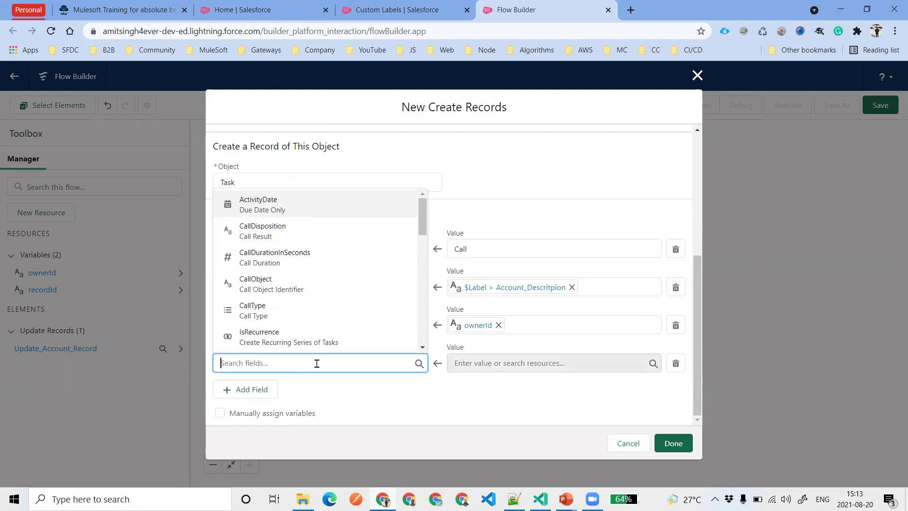
pyautogui.write('Wh')
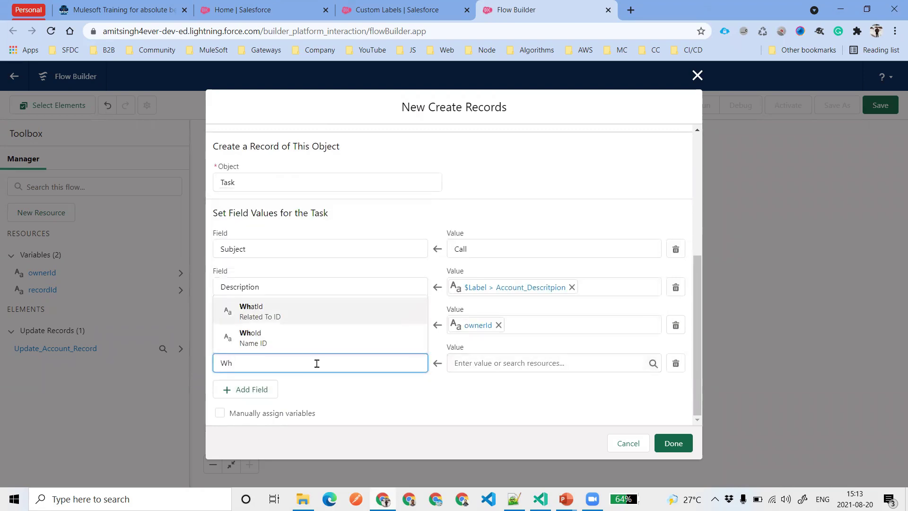
pyautogui.click(286, 317)
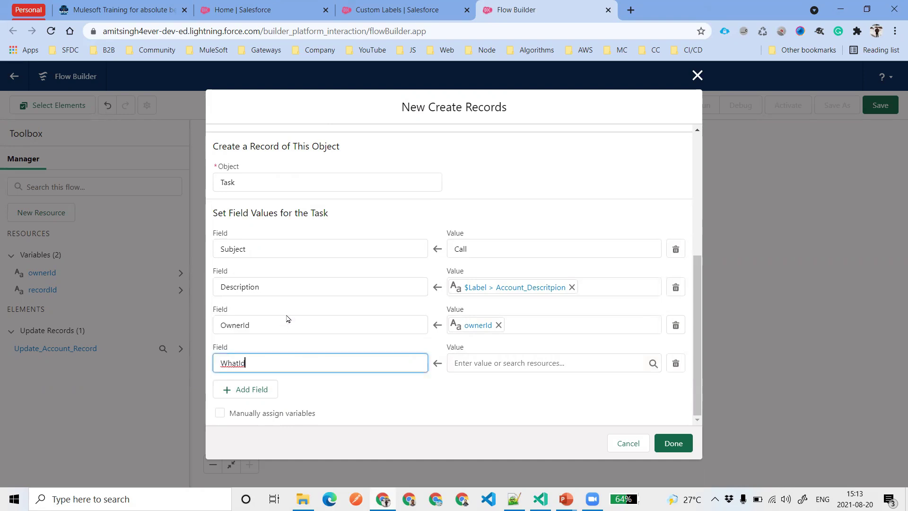
pyautogui.click(498, 362)
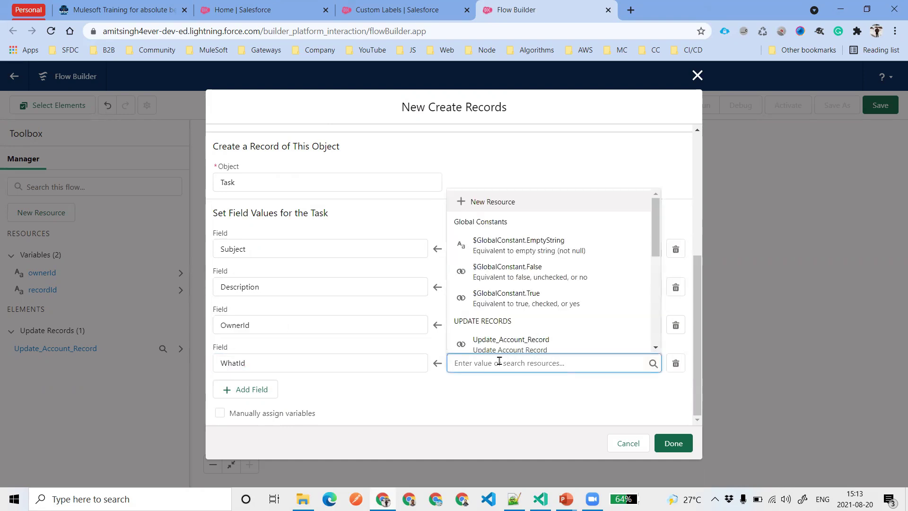
pyautogui.write('rec')
pyautogui.click(505, 345)
pyautogui.click(267, 399)
pyautogui.click(292, 357)
pyautogui.write('d')
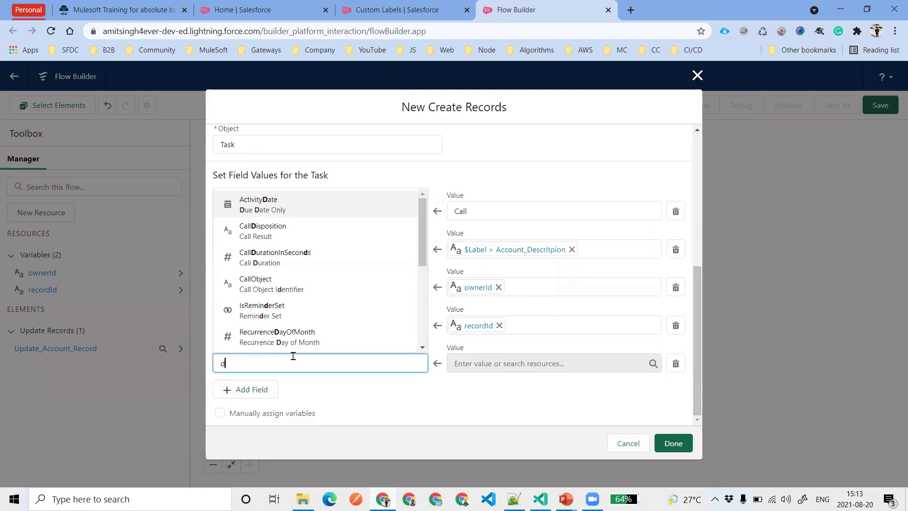
pyautogui.write('u')
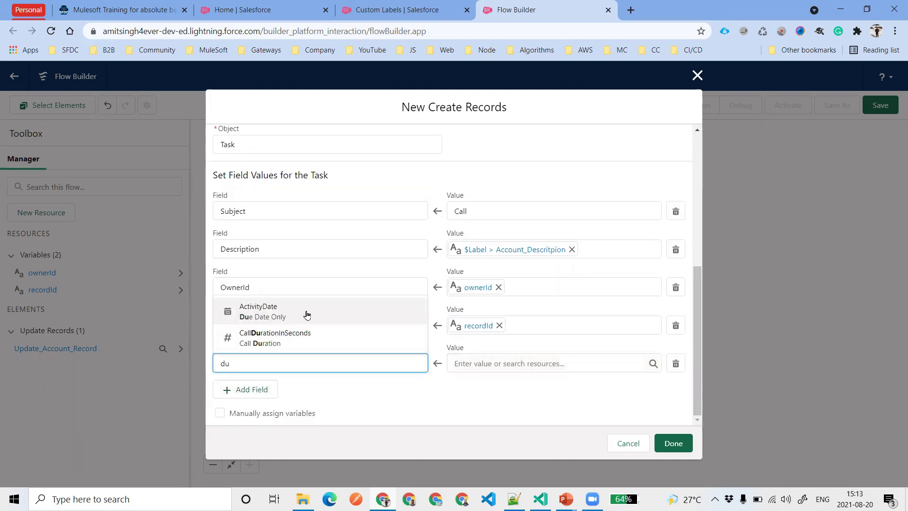
# Choose ActivityDate as the fifth Task field and set it to Current Date
pyautogui.click(310, 311)
pyautogui.click(505, 364)
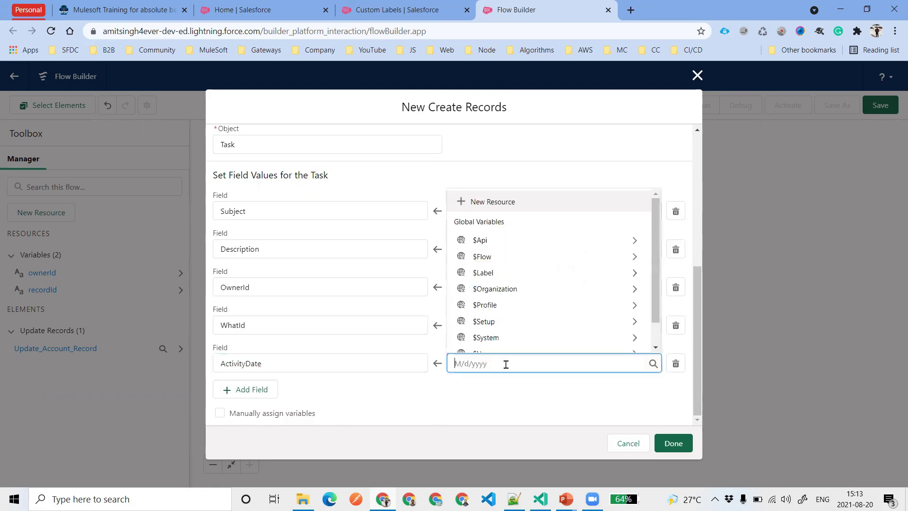
pyautogui.write('da')
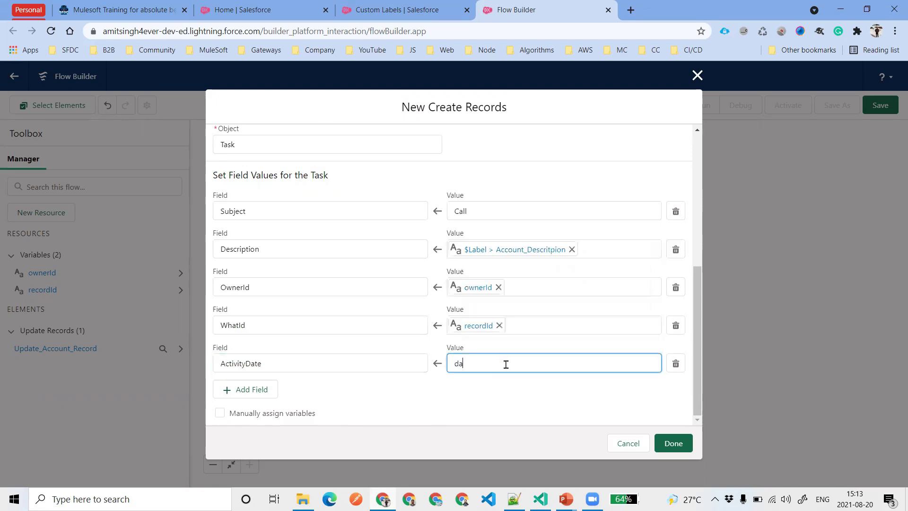
pyautogui.press('BackSpace')
pyautogui.scroll(-1, 557, 317)
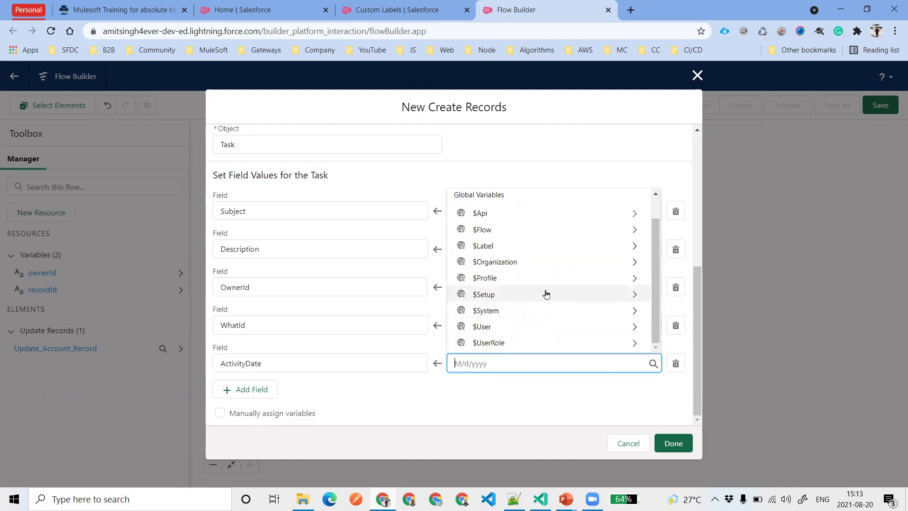
pyautogui.scroll(1, 546, 295)
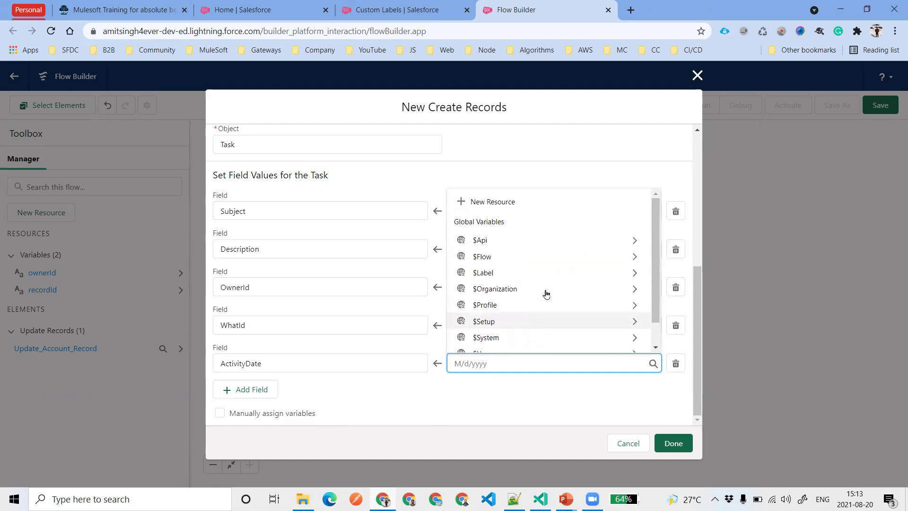
pyautogui.click(551, 259)
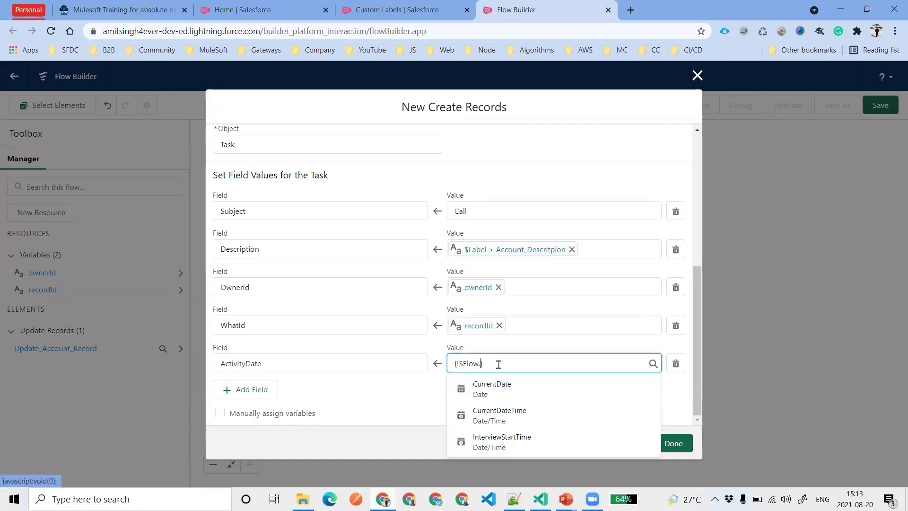
pyautogui.click(502, 391)
pyautogui.click(538, 403)
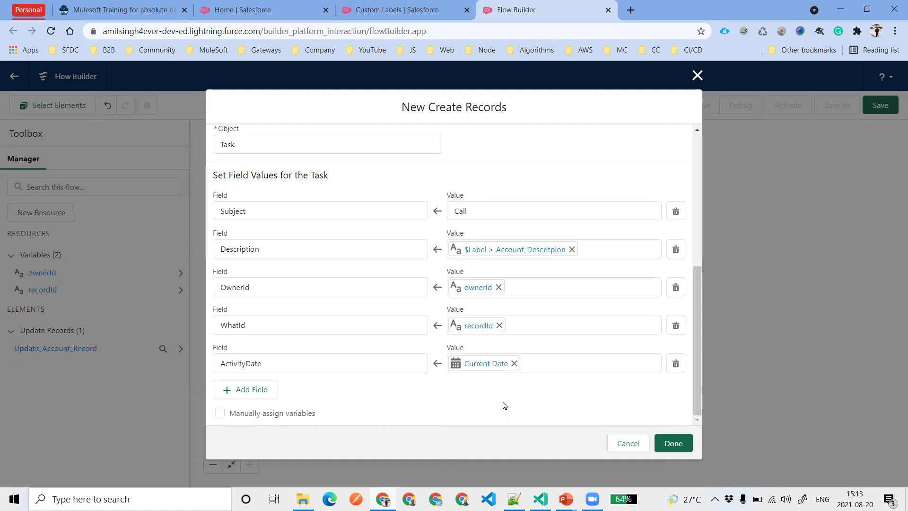
# After checking the Scenario slide, reassign ActivityDate to $Flow.CurrentDate
pyautogui.hotkey('alt', 'Tab')
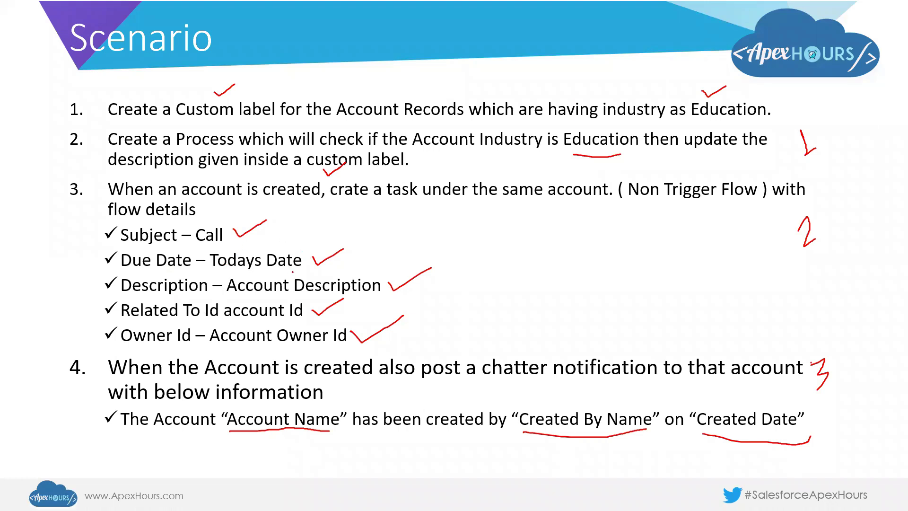
pyautogui.hotkey('alt', 'Tab')
pyautogui.click(515, 364)
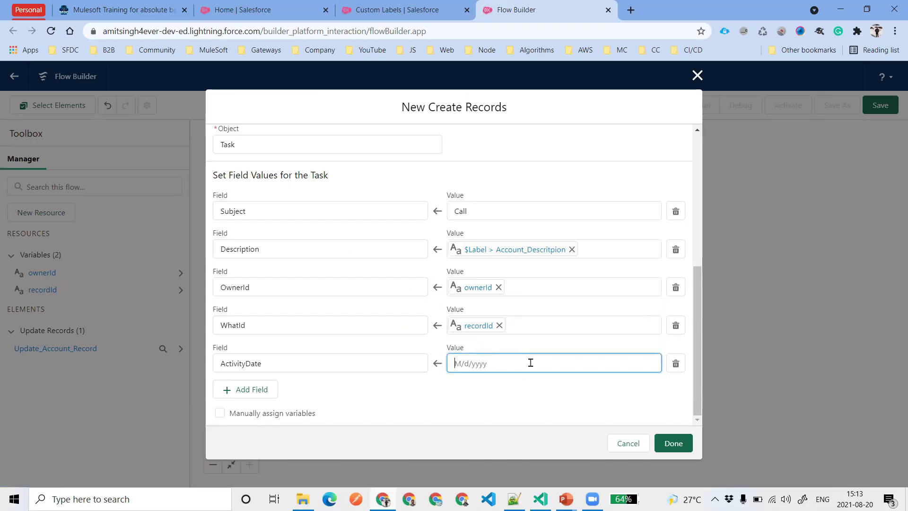
pyautogui.click(530, 363)
pyautogui.write('flo')
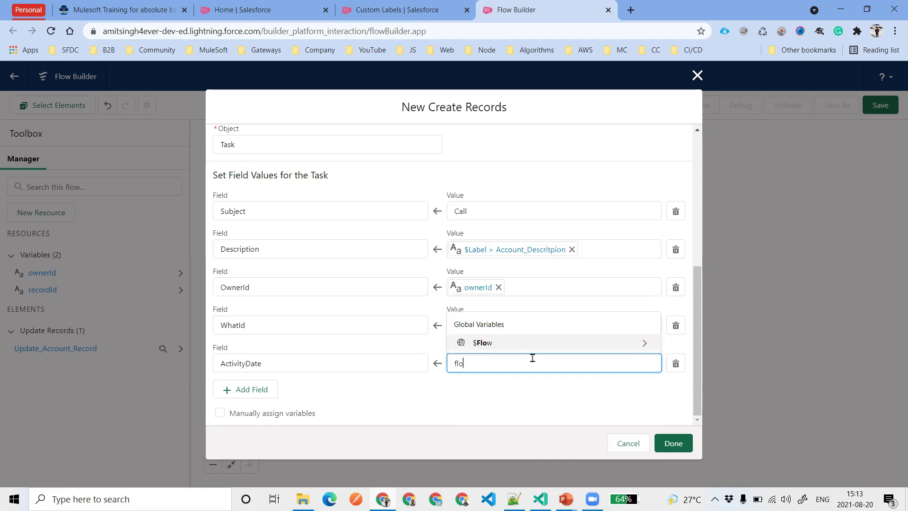
pyautogui.click(526, 346)
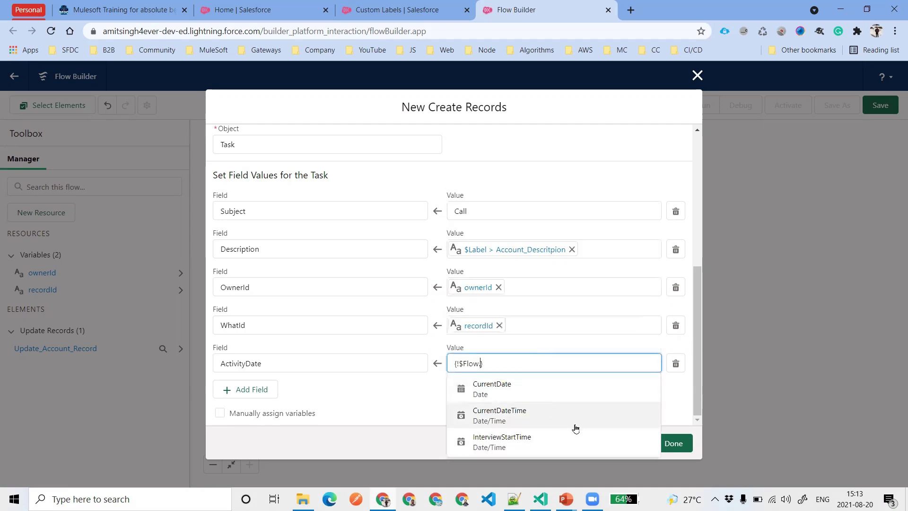
pyautogui.click(507, 391)
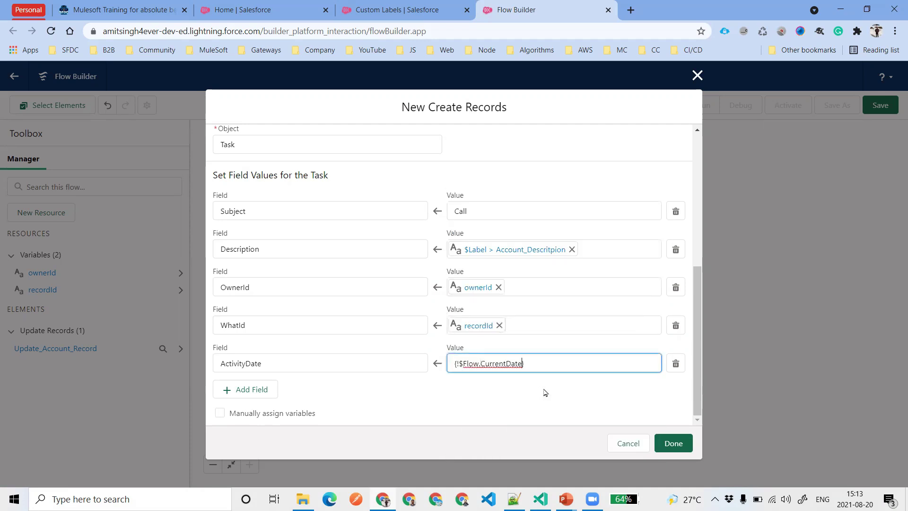
pyautogui.click(546, 363)
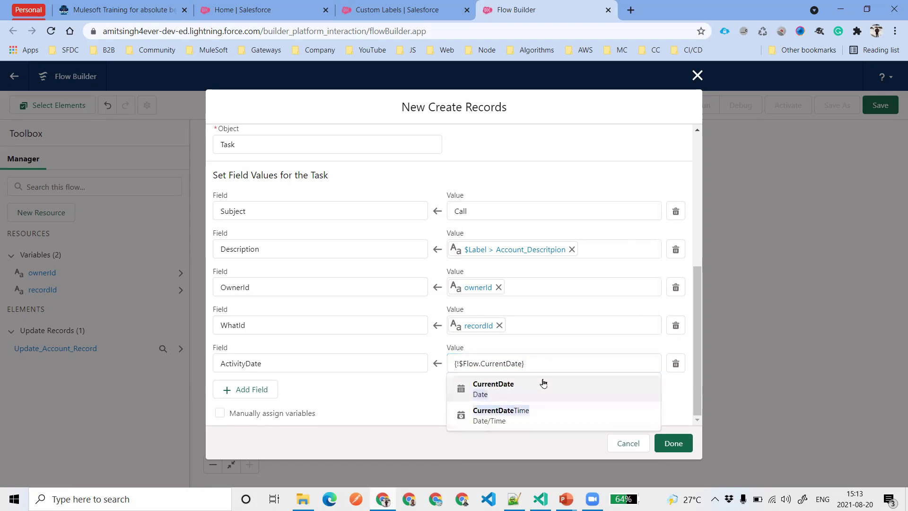
pyautogui.click(544, 383)
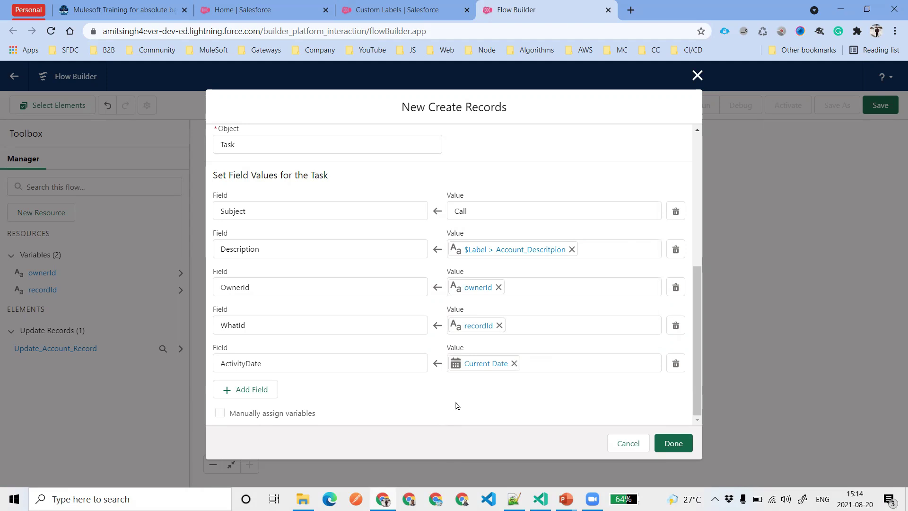
pyautogui.scroll(6, 478, 346)
pyautogui.click(301, 170)
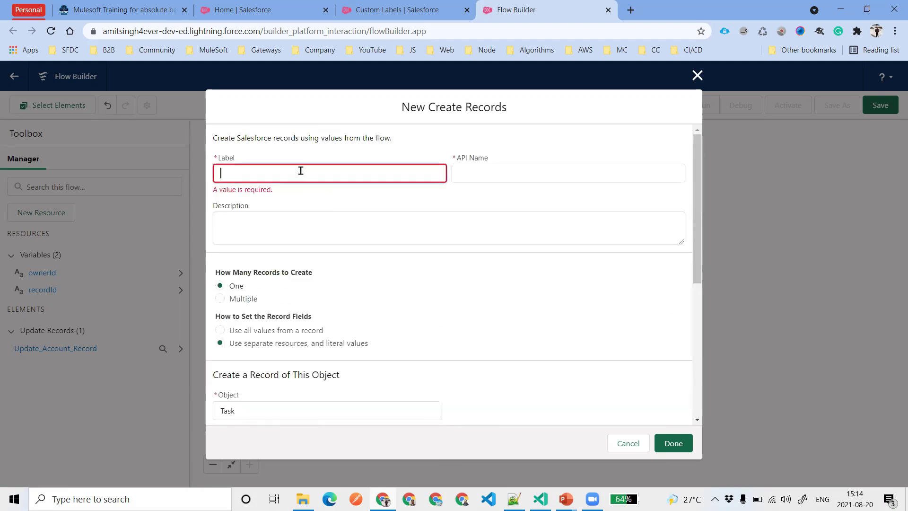
# Label the Create Records element 'Create Task Recors', add it to the flow, and re-centre the canvas
pyautogui.write('Create Task Recors')
pyautogui.click(317, 189)
pyautogui.click(672, 443)
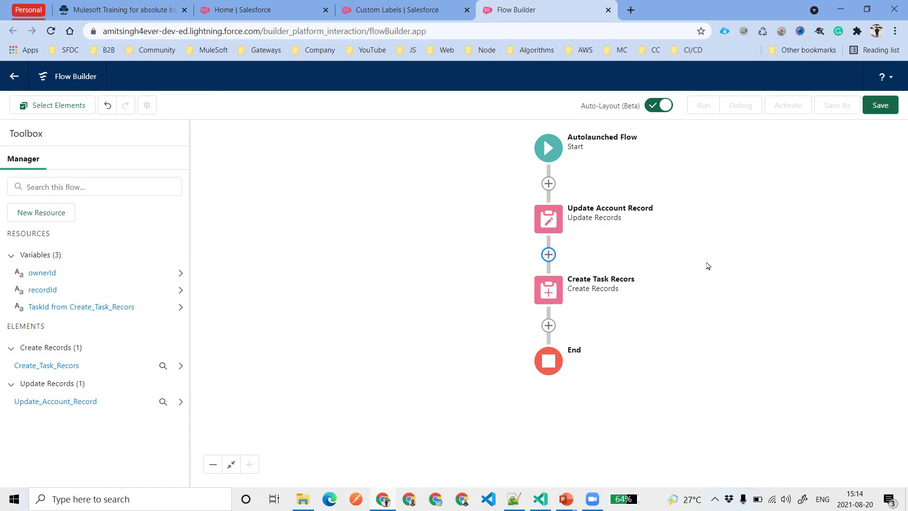
pyautogui.moveTo(690, 253); pyautogui.dragTo(630, 253)
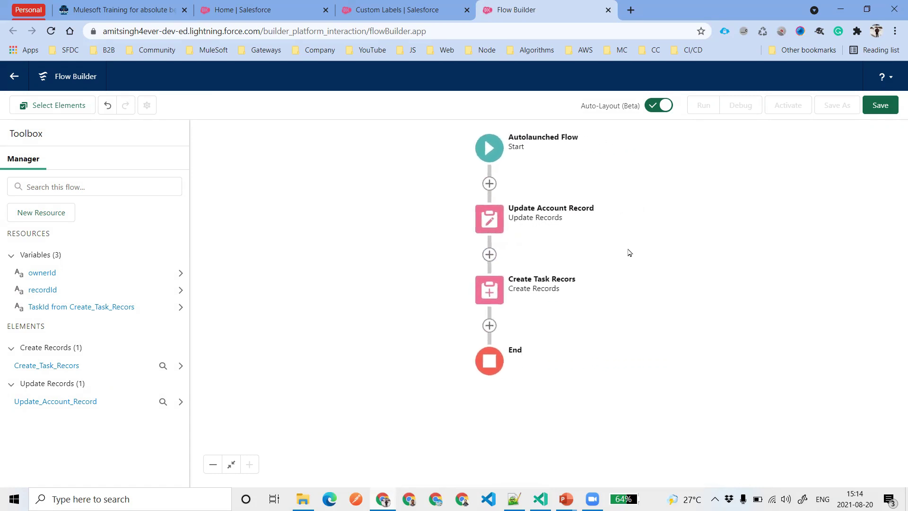
# Add an Action element before End and search 'chat' for the Post to Chatter action
pyautogui.click(489, 326)
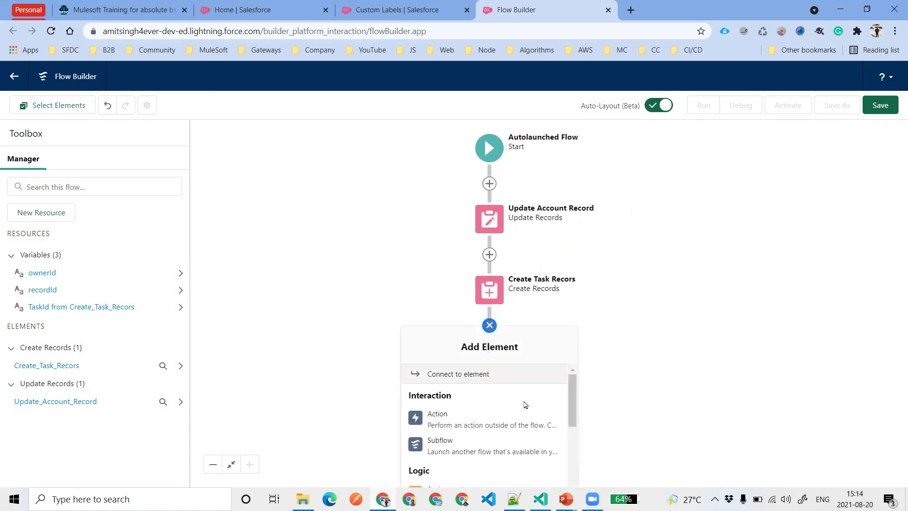
pyautogui.click(466, 422)
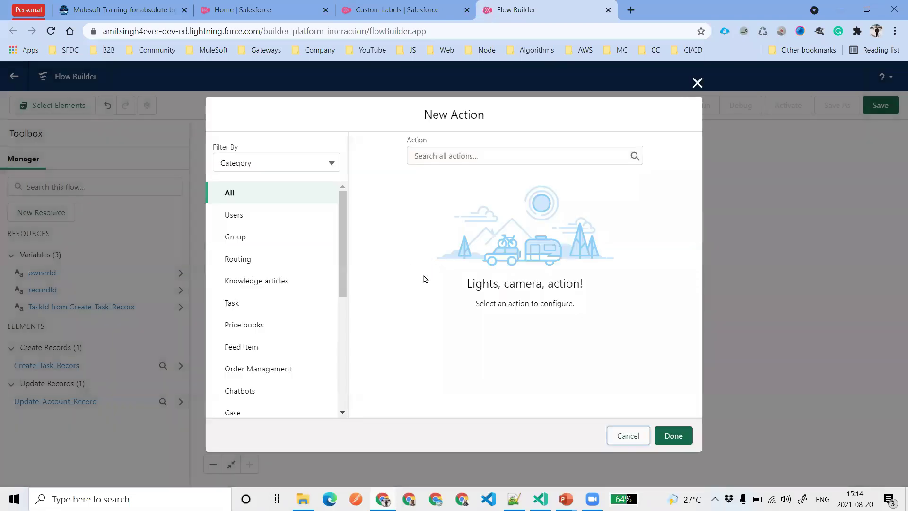
pyautogui.click(460, 148)
pyautogui.write('cha')
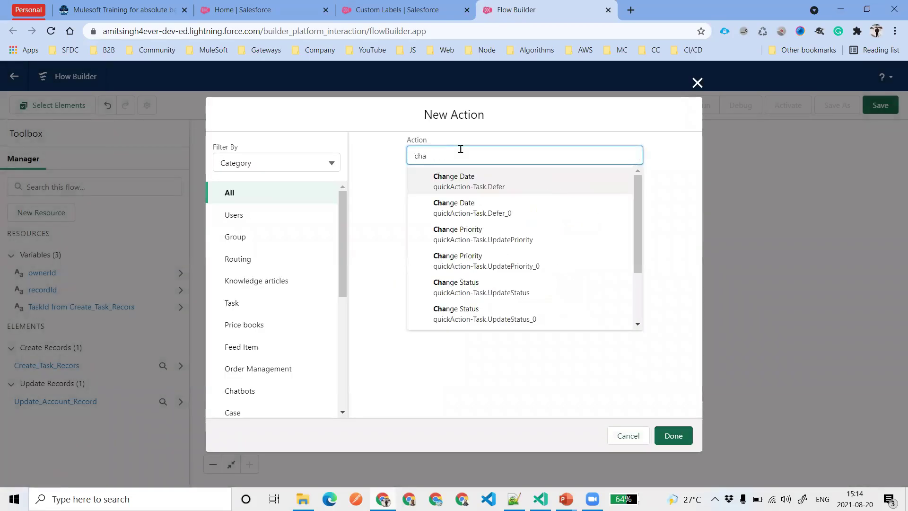
pyautogui.write('t')
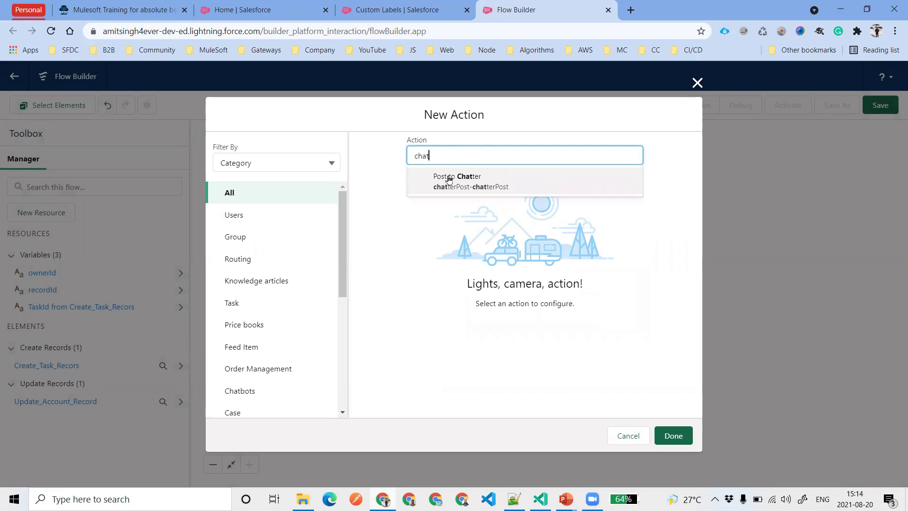
pyautogui.click(472, 183)
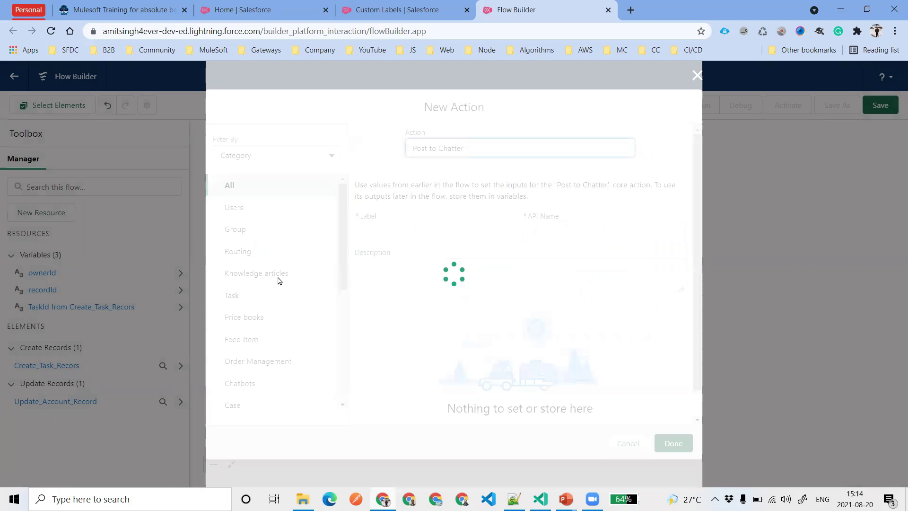
pyautogui.scroll(-7, 254, 221)
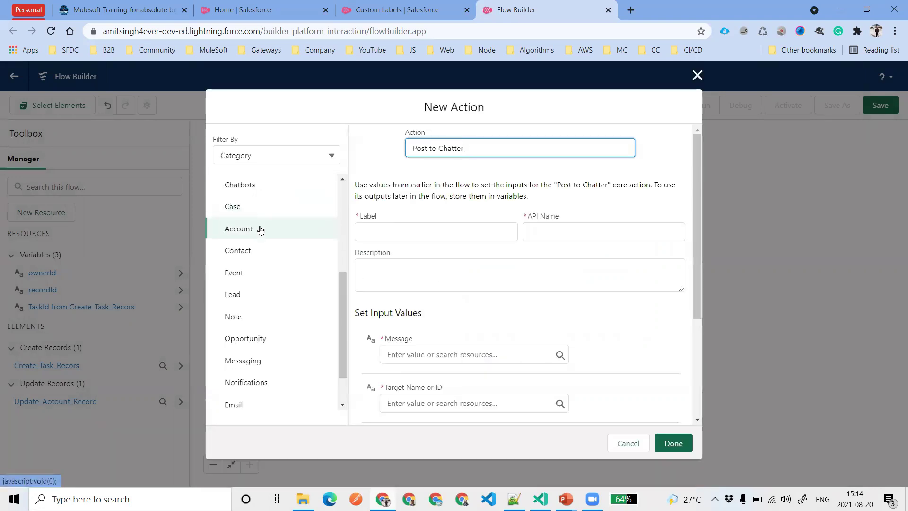
pyautogui.scroll(10, 284, 329)
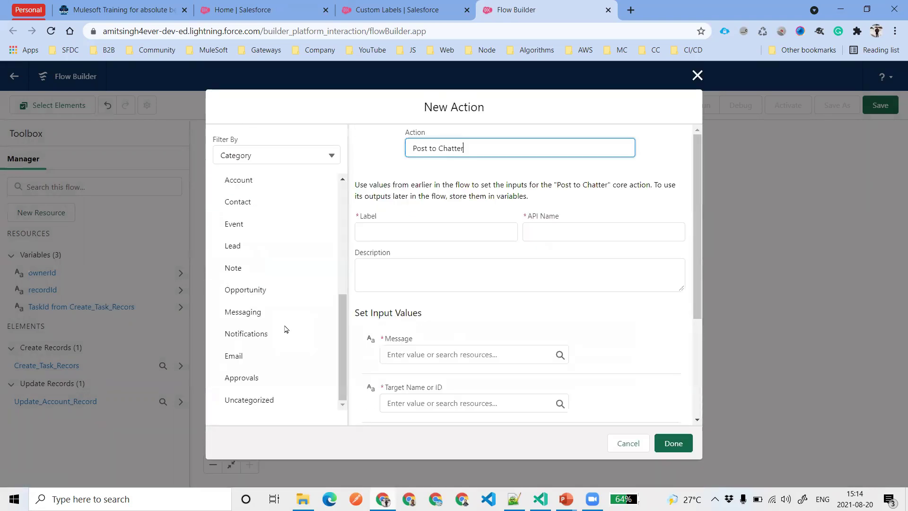
# Try filtering actions by type, then by the Task category, searching 'task' and 'crea'
pyautogui.click(298, 156)
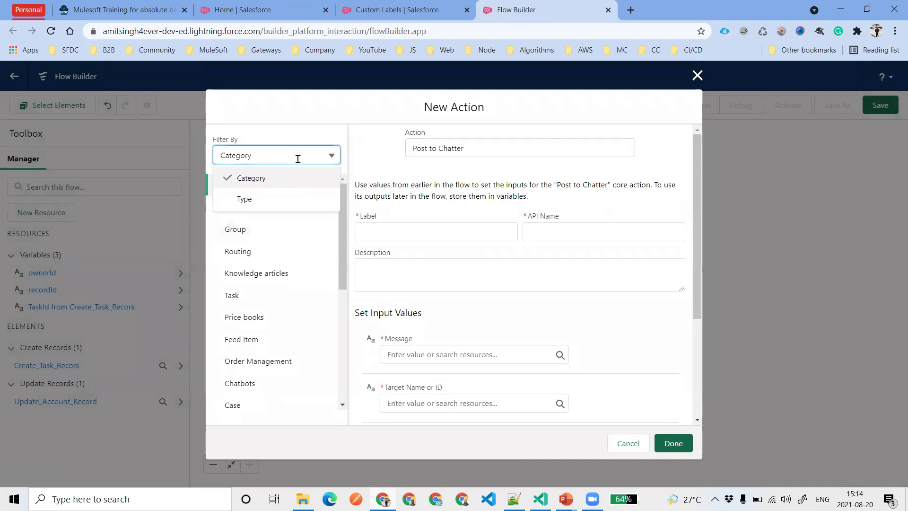
pyautogui.click(289, 199)
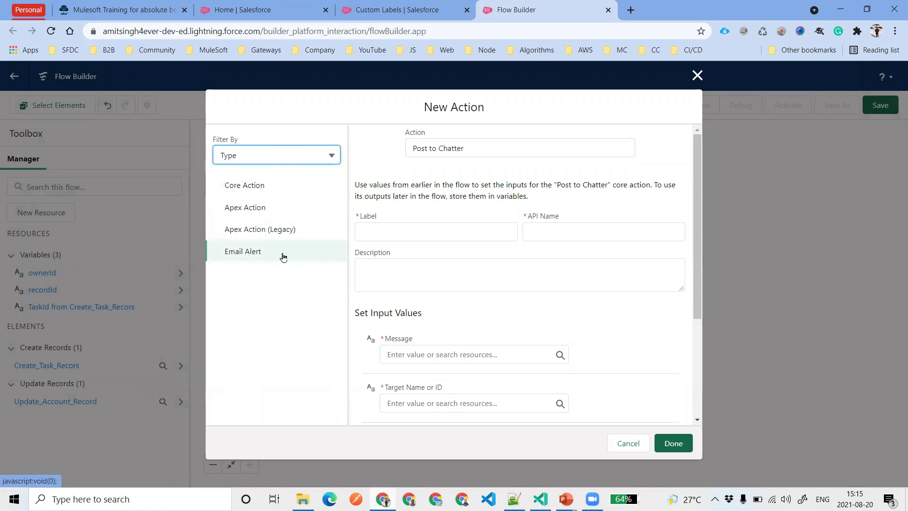
pyautogui.click(299, 153)
pyautogui.click(281, 177)
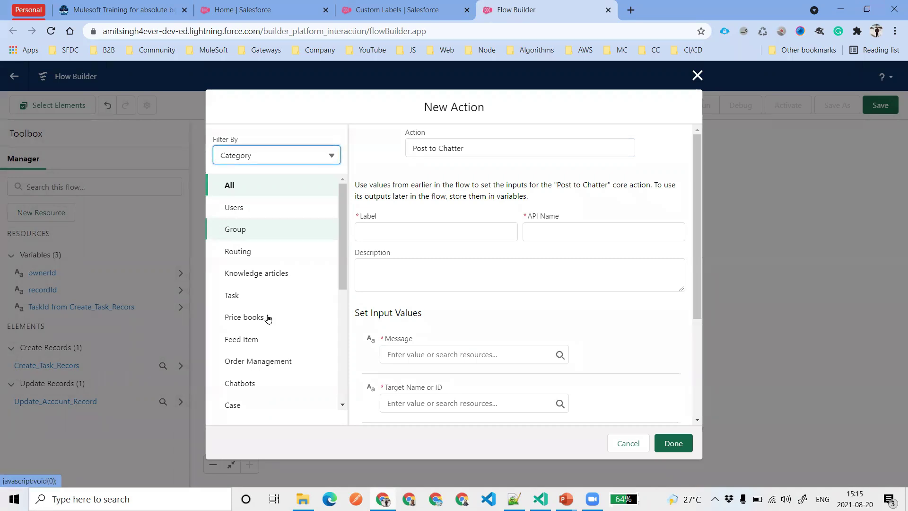
pyautogui.click(271, 298)
pyautogui.click(479, 159)
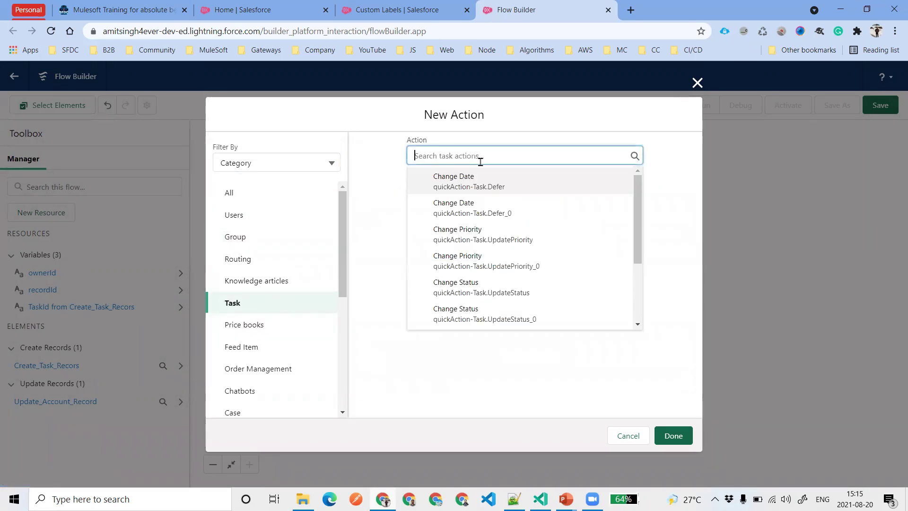
pyautogui.write('task')
pyautogui.press('BackSpace')
pyautogui.press('BackSpace')
pyautogui.press('BackSpace')
pyautogui.press('BackSpace')
pyautogui.write('crea')
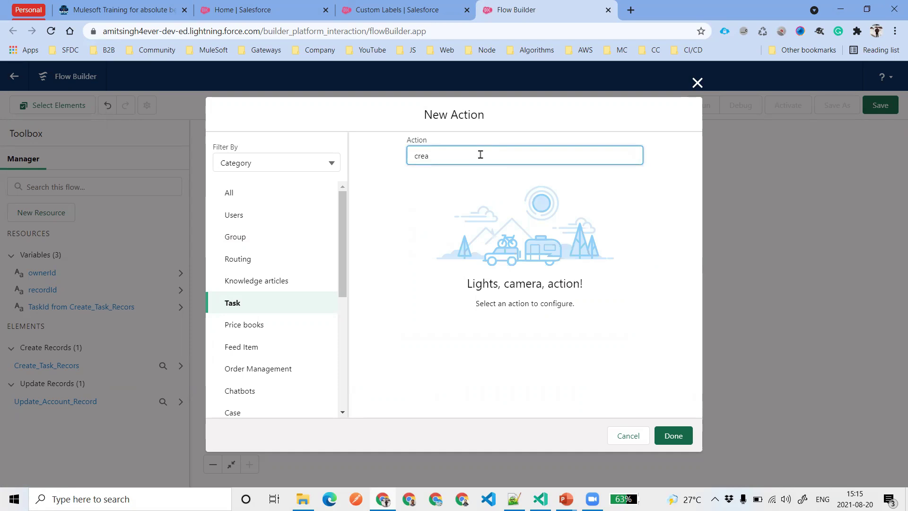
# Switch back to All categories, search 'po' and select Post to Chatter
pyautogui.click(251, 192)
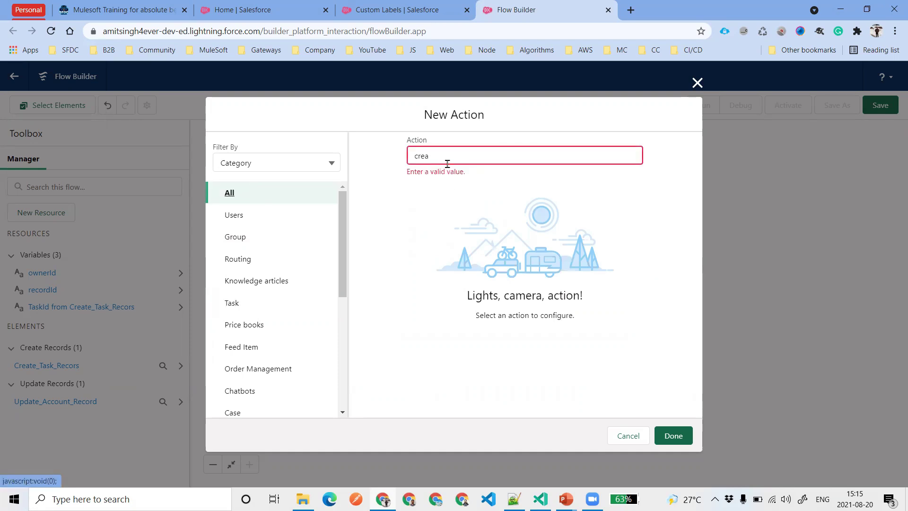
pyautogui.click(447, 162)
pyautogui.write('po')
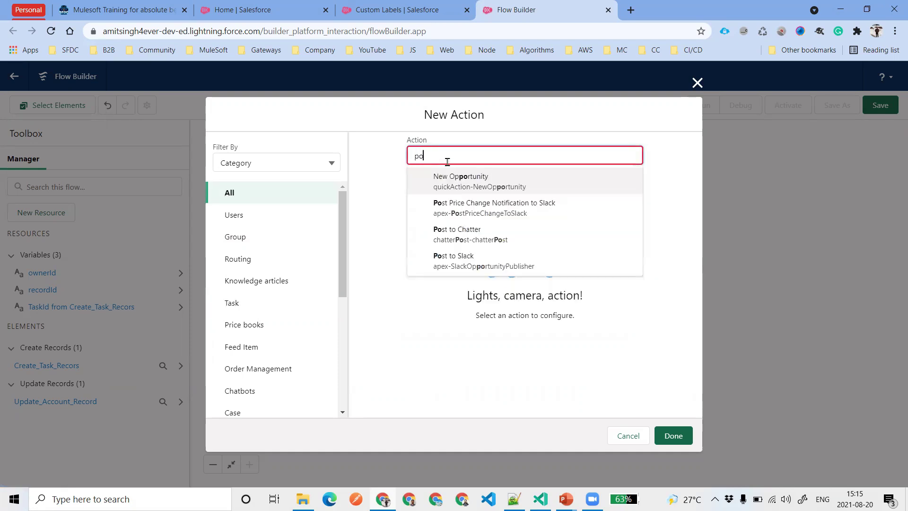
pyautogui.click(508, 244)
pyautogui.click(422, 239)
# Label the action 'Post to Chatter' and set its Target Name or ID to {!recordId}
pyautogui.write('Post to')
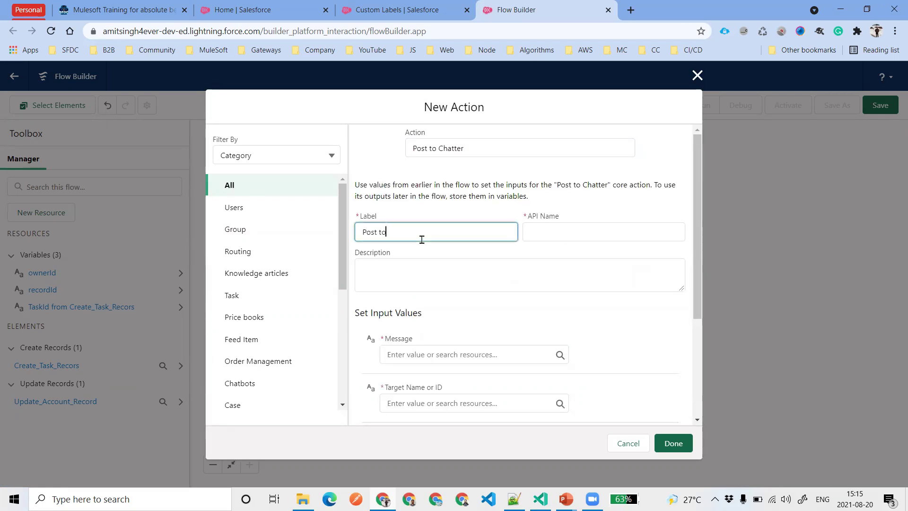
pyautogui.write(' Chatter')
pyautogui.click(453, 266)
pyautogui.scroll(-2, 585, 331)
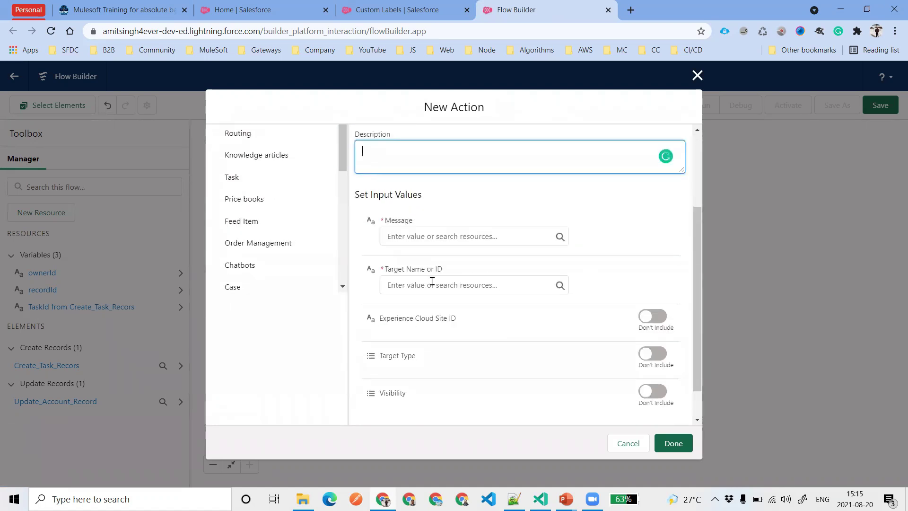
pyautogui.click(485, 285)
pyautogui.write('rec')
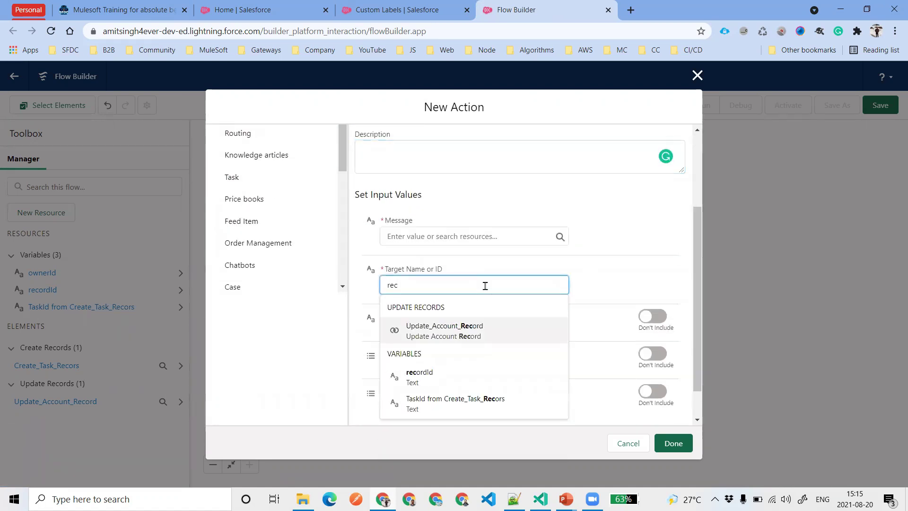
pyautogui.click(453, 377)
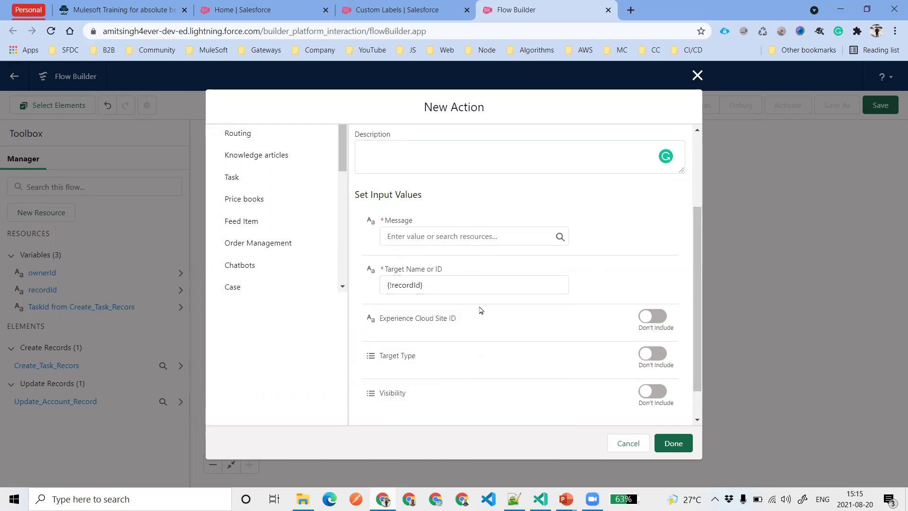
pyautogui.moveTo(462, 283); pyautogui.dragTo(385, 284)
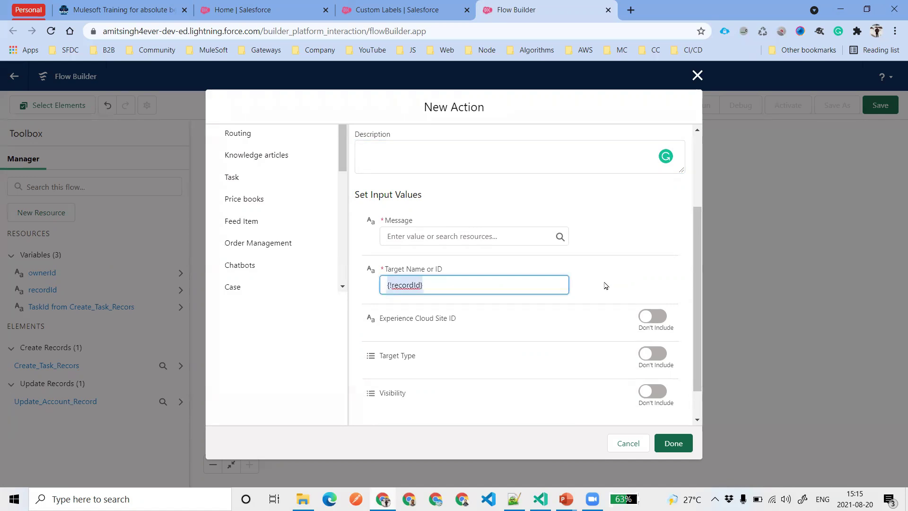
pyautogui.click(438, 291)
# Type the account-created message text and save the Post to Chatter action
pyautogui.click(634, 245)
pyautogui.click(471, 229)
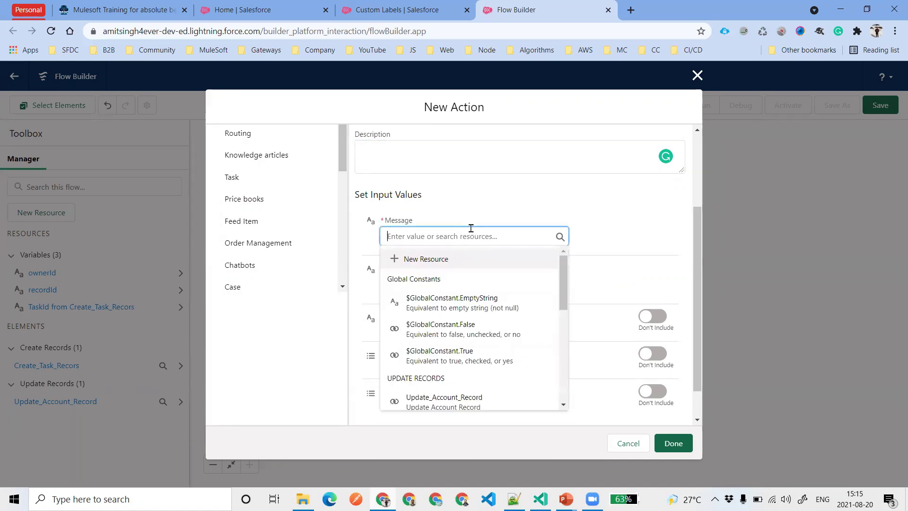
pyautogui.click(628, 257)
pyautogui.click(503, 235)
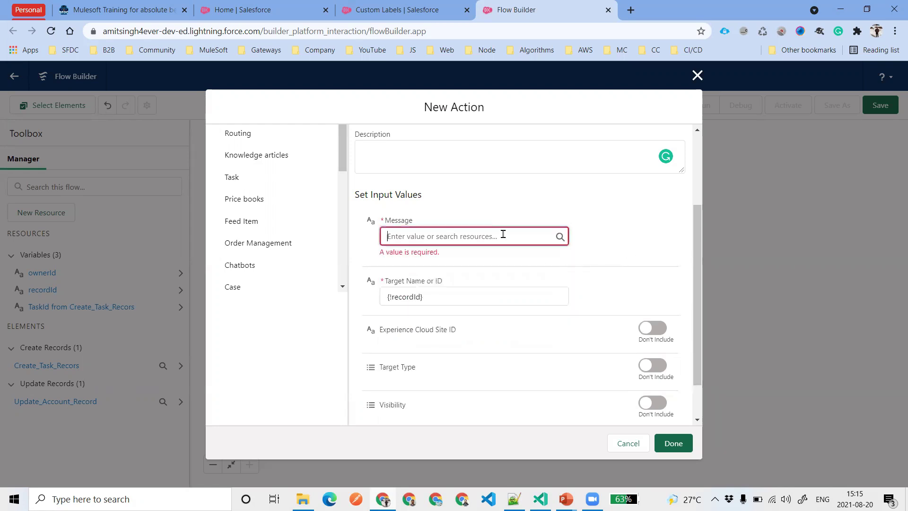
pyautogui.write('n Account')
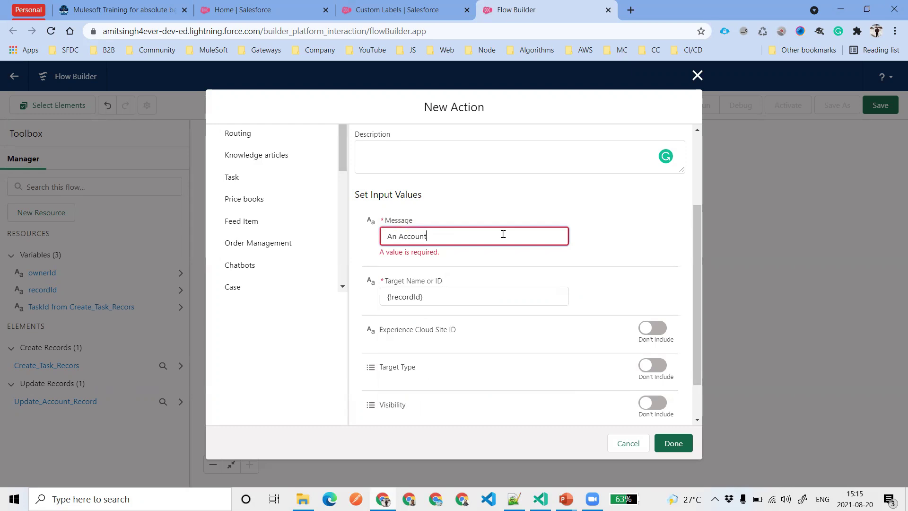
pyautogui.write('"" Has been created by "" on "')
pyautogui.click(657, 235)
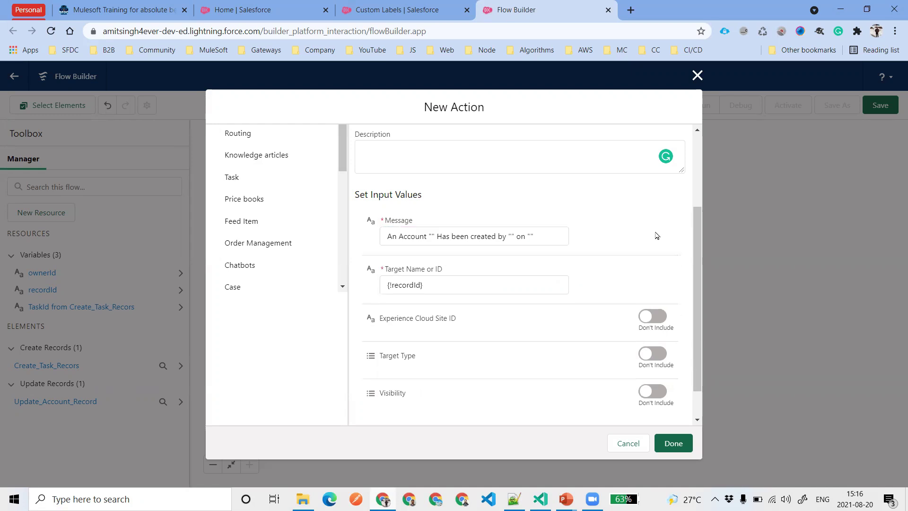
pyautogui.moveTo(558, 236); pyautogui.dragTo(365, 239)
pyautogui.click(549, 233)
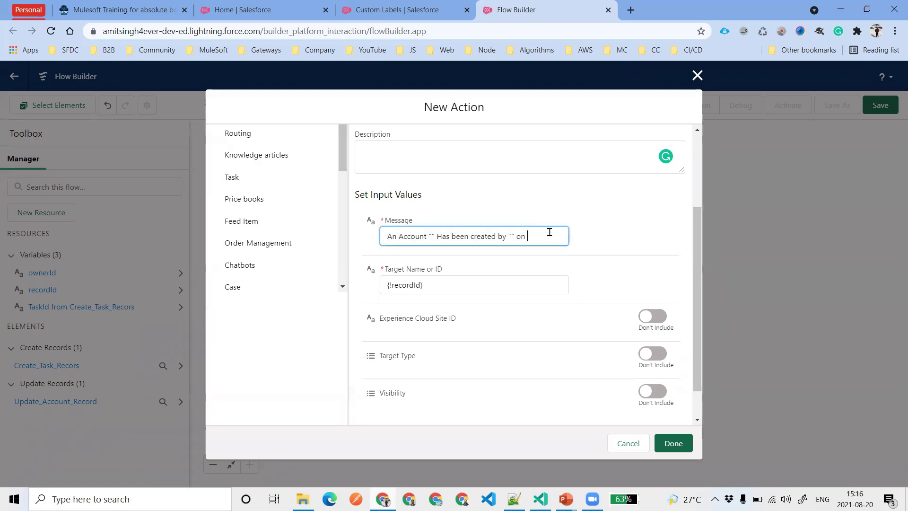
pyautogui.write('flo')
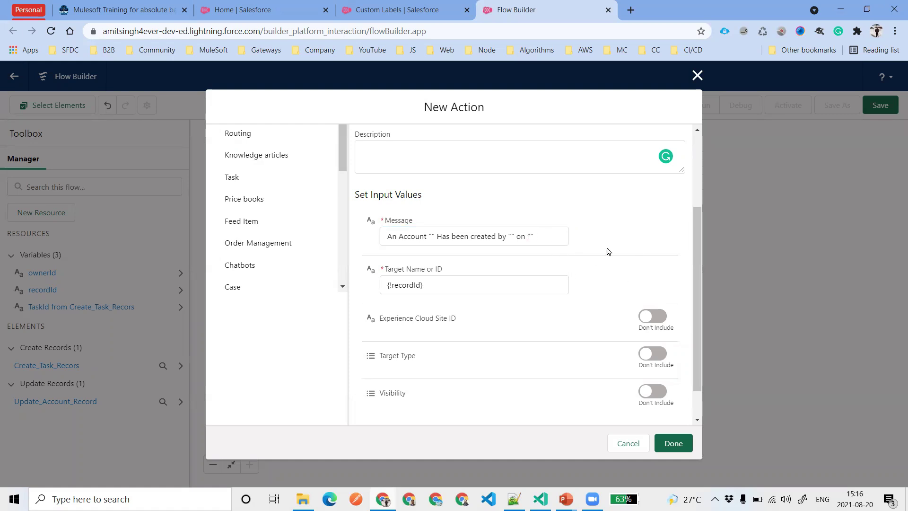
pyautogui.moveTo(549, 237); pyautogui.dragTo(335, 233)
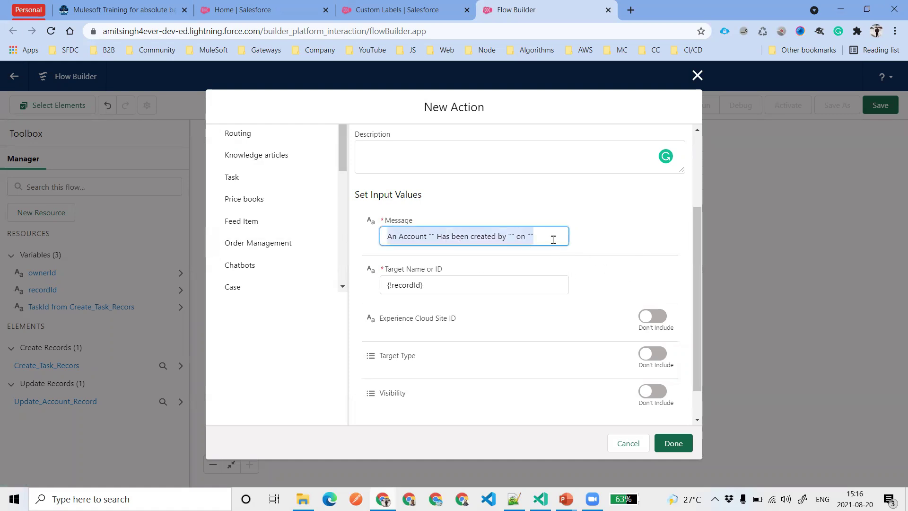
pyautogui.click(673, 443)
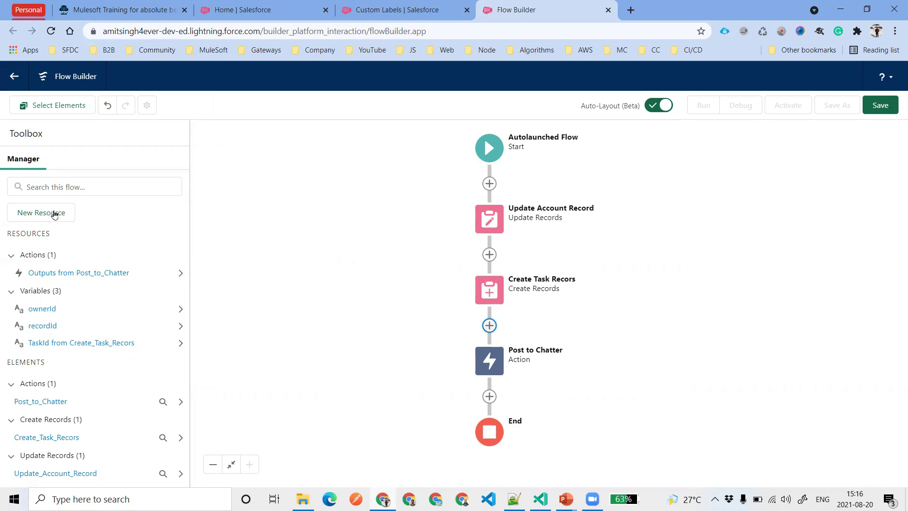
# Create the Text variable accountName, available for input
pyautogui.click(51, 213)
pyautogui.click(354, 236)
pyautogui.click(312, 258)
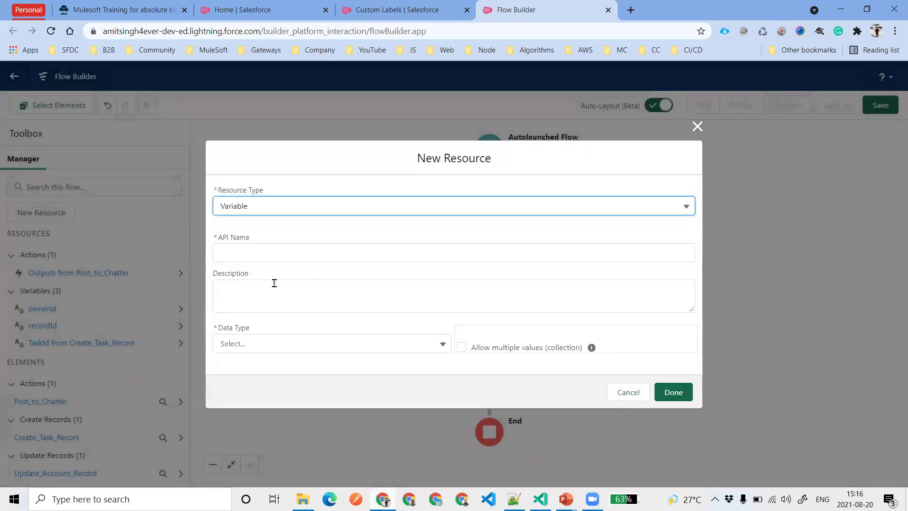
pyautogui.click(280, 254)
pyautogui.write('accountName')
pyautogui.click(296, 298)
pyautogui.click(281, 343)
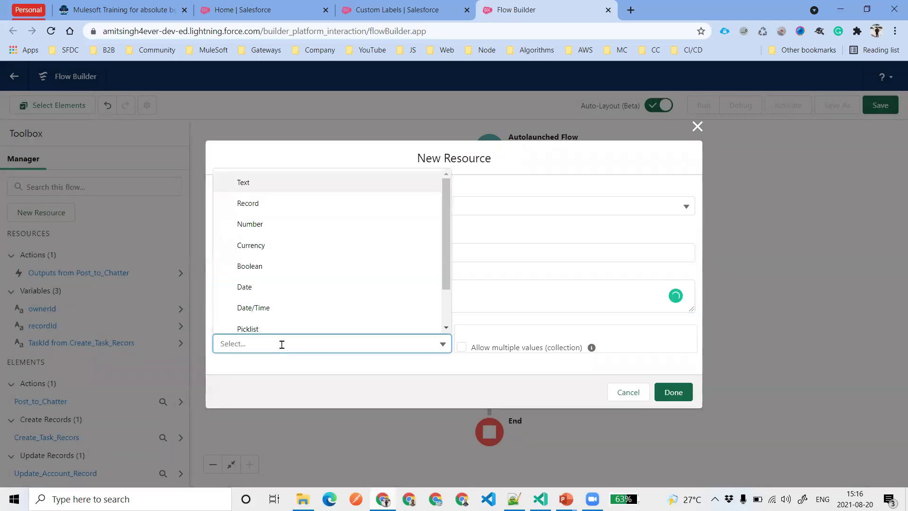
pyautogui.click(292, 183)
pyautogui.click(256, 385)
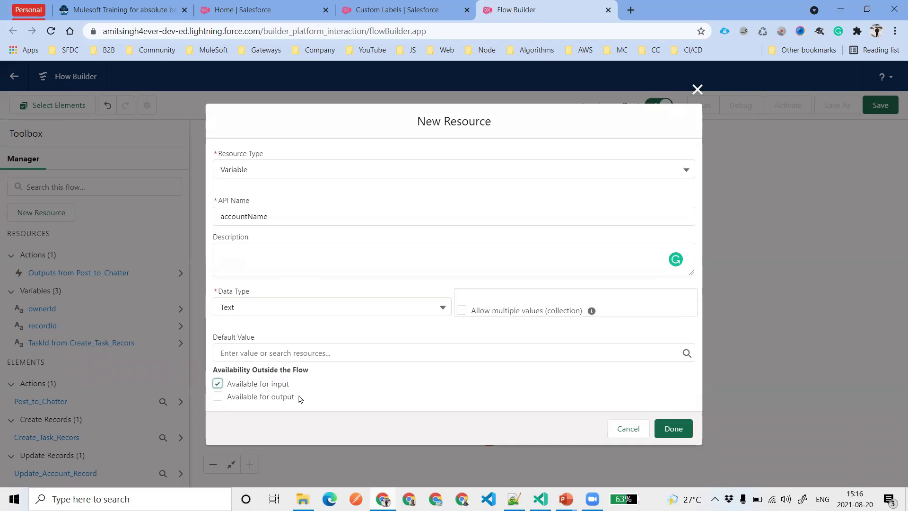
pyautogui.click(669, 430)
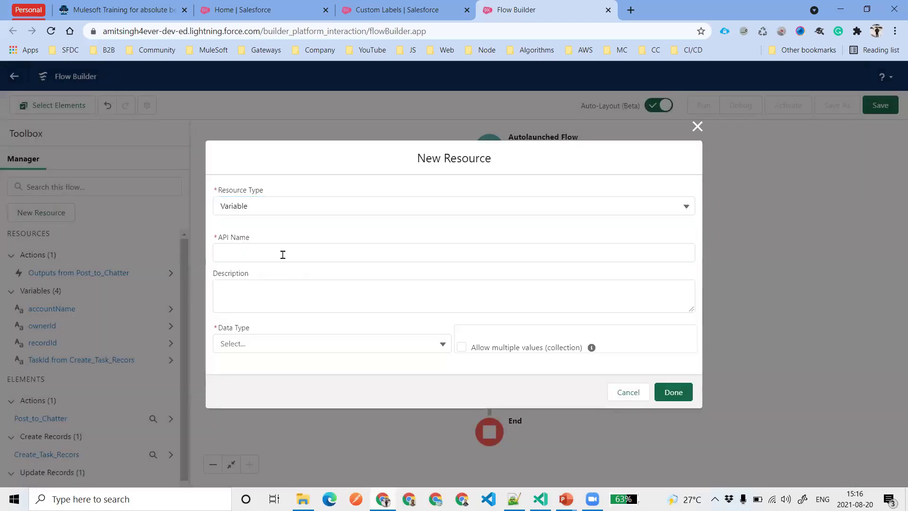
# Create the Text variable createdByName, available for input
pyautogui.click(282, 254)
pyautogui.write('ownern')
pyautogui.press('BackSpace')
pyautogui.press('BackSpace')
pyautogui.press('BackSpace')
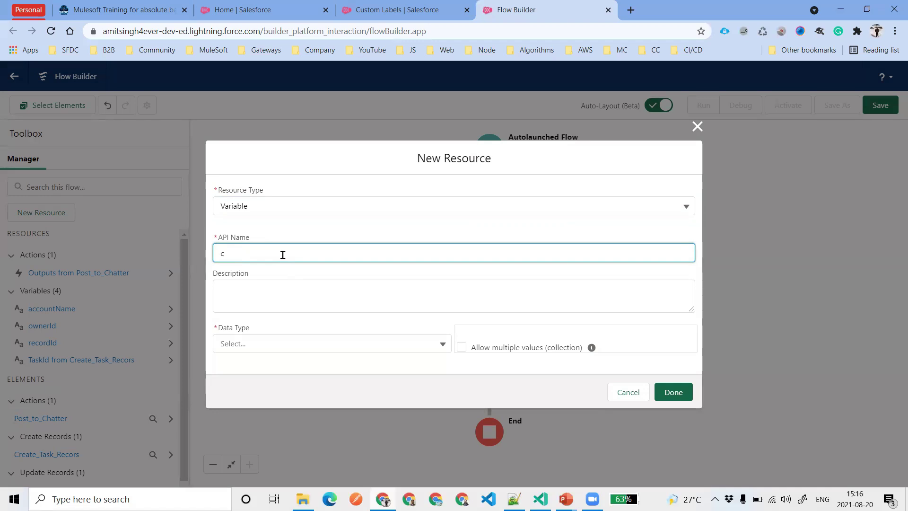
pyautogui.write('createdByName')
pyautogui.click(289, 340)
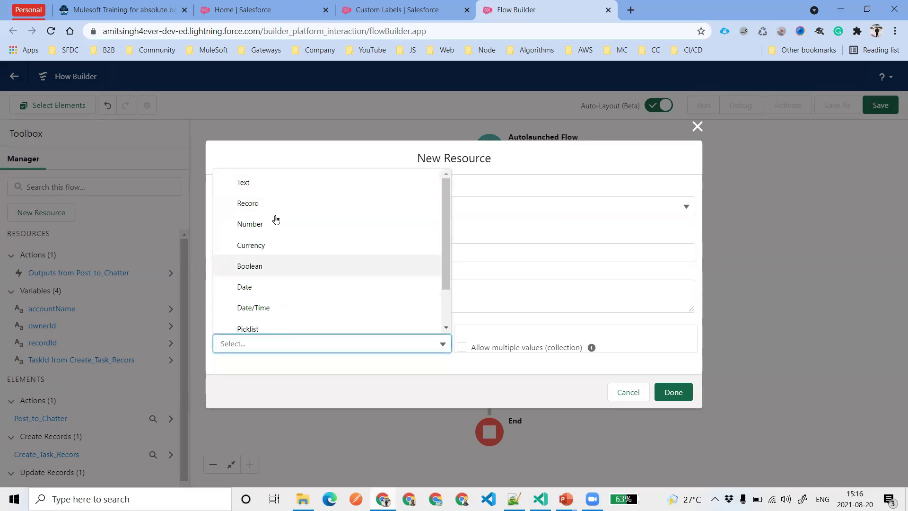
pyautogui.click(265, 184)
pyautogui.click(266, 384)
pyautogui.click(681, 427)
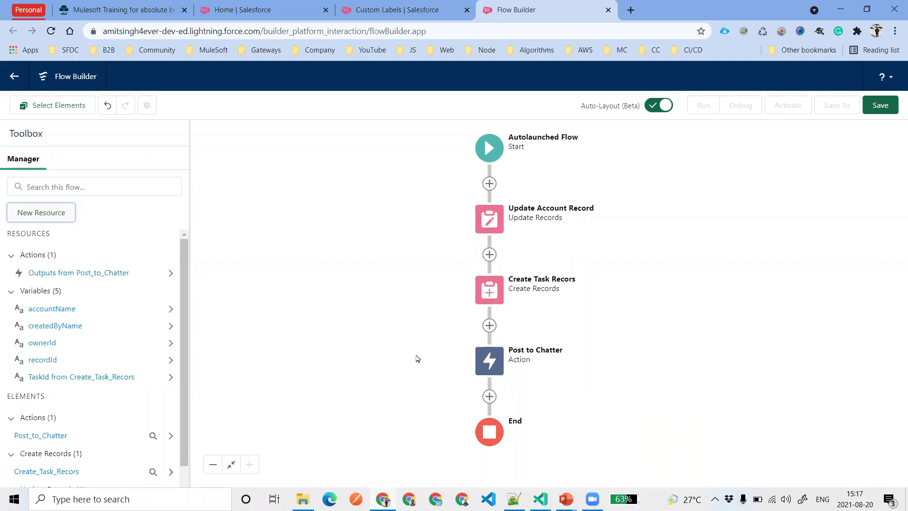
# Start a new Variable resource named chatterMessage and browse its data type options
pyautogui.click(58, 221)
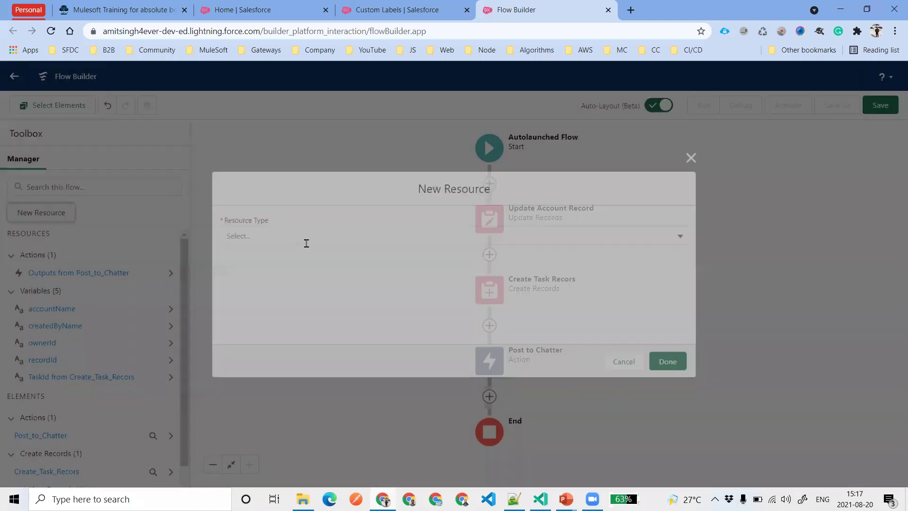
pyautogui.click(285, 241)
pyautogui.click(300, 256)
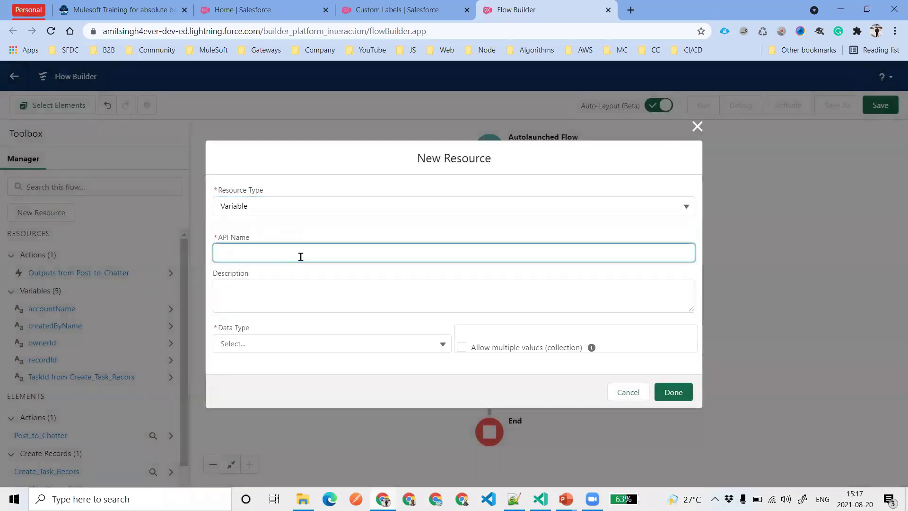
pyautogui.write('chatterMessage')
pyautogui.click(306, 295)
pyautogui.click(314, 336)
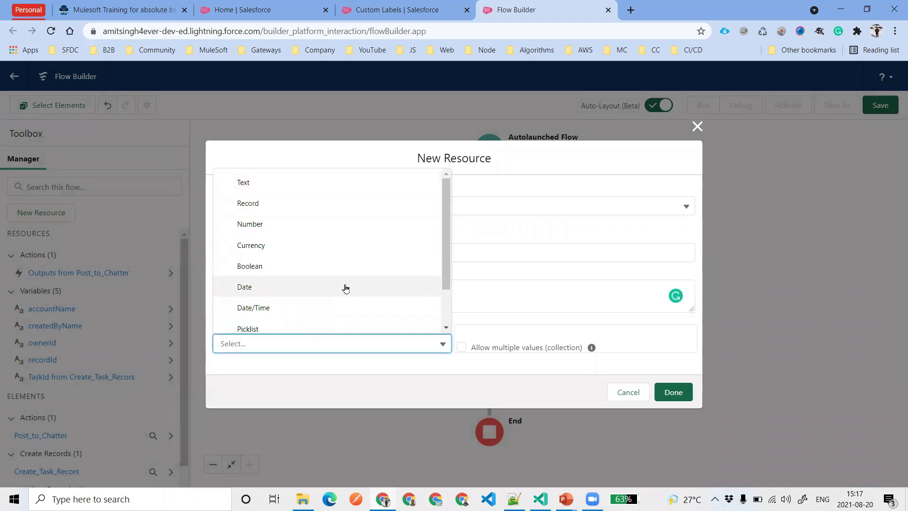
pyautogui.scroll(-2, 346, 289)
pyautogui.scroll(2, 346, 289)
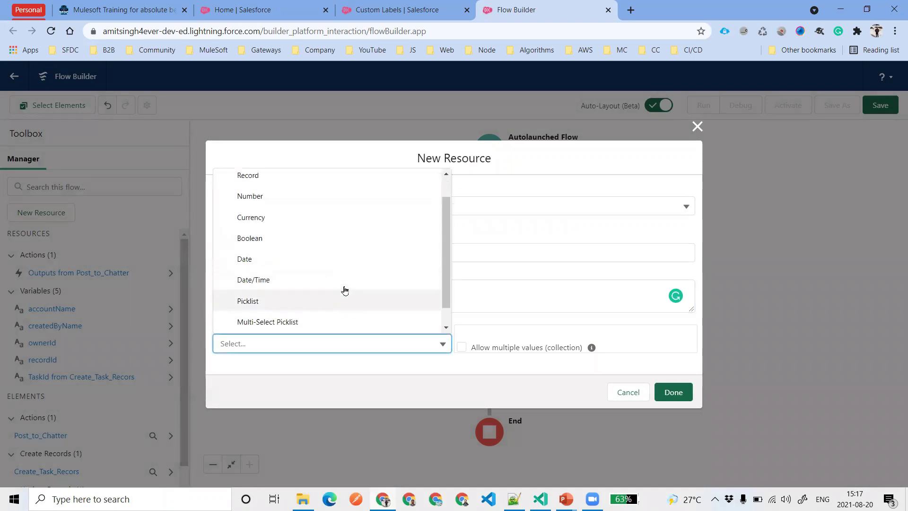
pyautogui.scroll(-2, 345, 290)
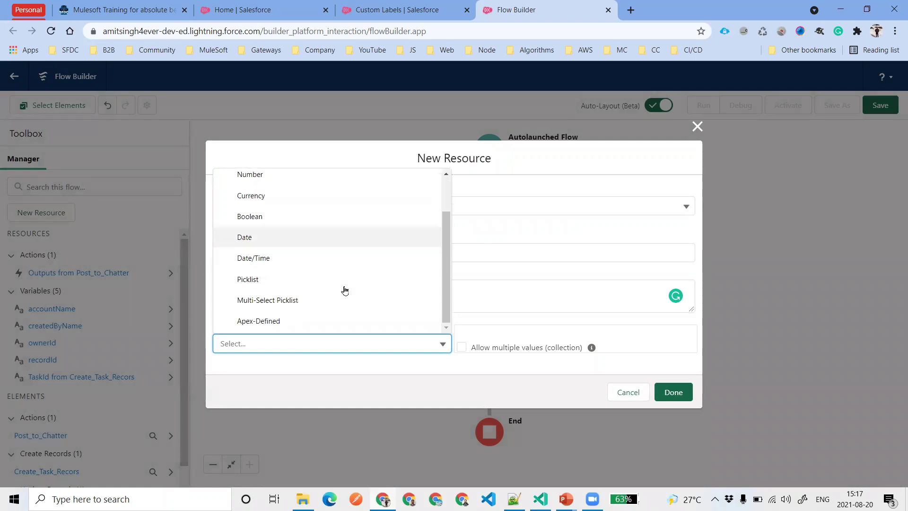
pyautogui.scroll(2, 348, 310)
pyautogui.click(356, 206)
# Change the resource to a Formula named chatterMessage returning Text
pyautogui.click(334, 202)
pyautogui.click(335, 203)
pyautogui.click(313, 276)
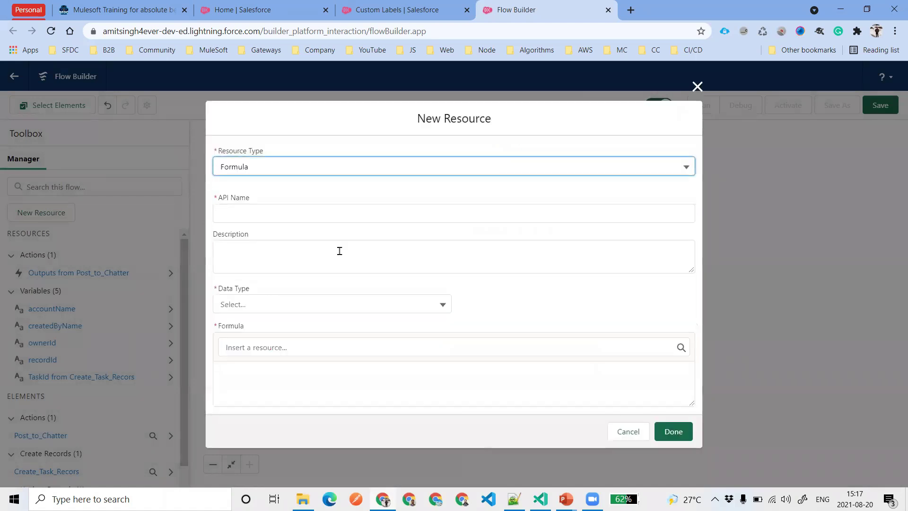
pyautogui.click(310, 220)
pyautogui.write('chatterMessage')
pyautogui.click(326, 256)
pyautogui.click(324, 301)
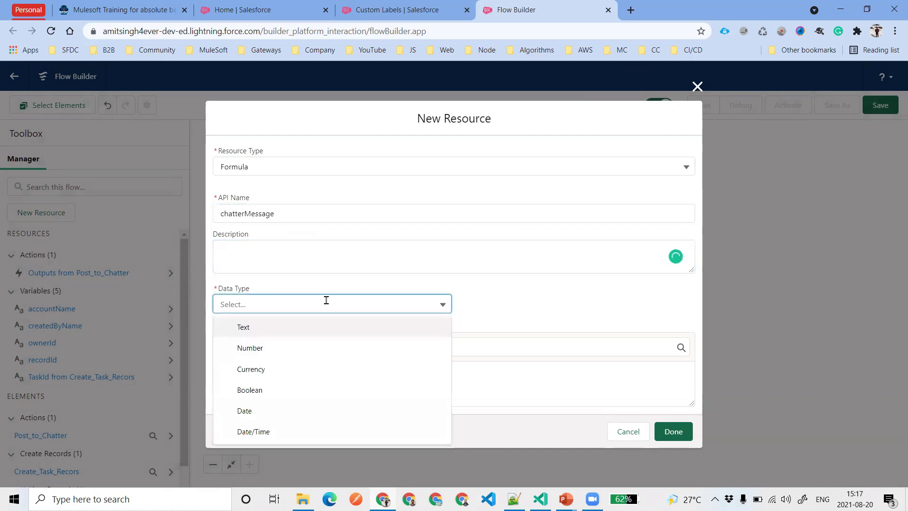
pyautogui.click(299, 327)
# Paste the account-created message and insert {!accountName} after 'An Account'
pyautogui.click(311, 387)
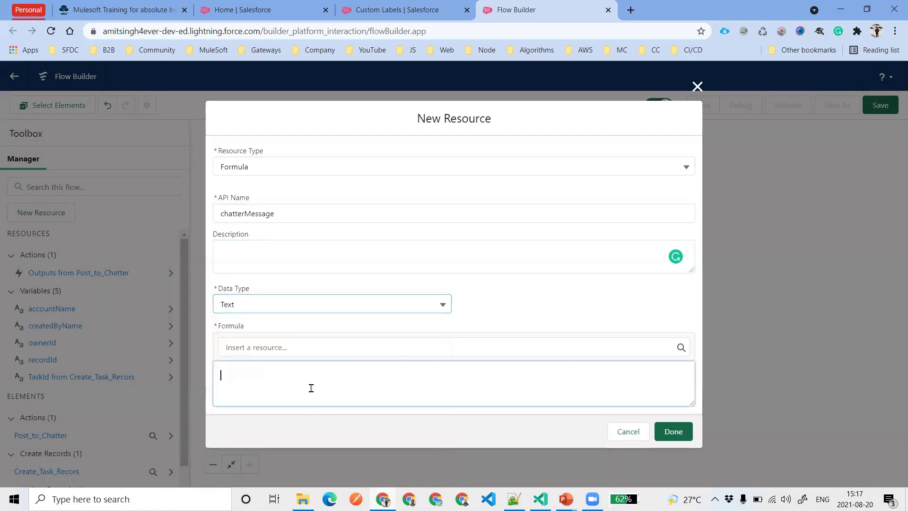
pyautogui.write('An Account "" Has been created by "" on ""')
pyautogui.moveTo(366, 382); pyautogui.dragTo(216, 376)
pyautogui.click(277, 377)
pyautogui.click(269, 375)
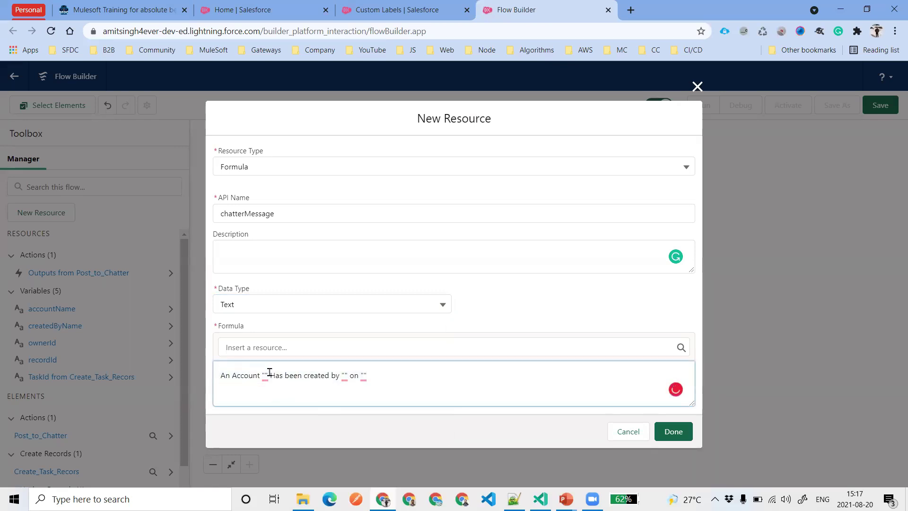
pyautogui.press('BackSpace')
pyautogui.press('BackSpace')
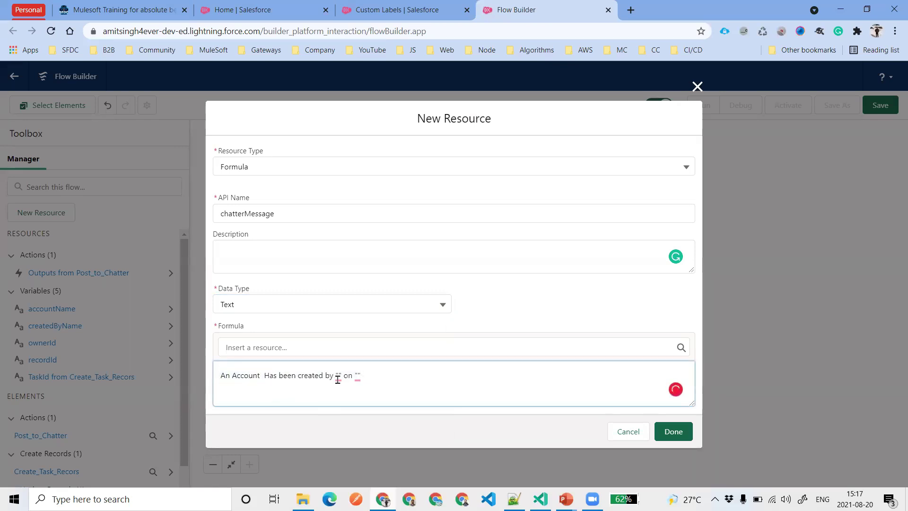
pyautogui.click(320, 345)
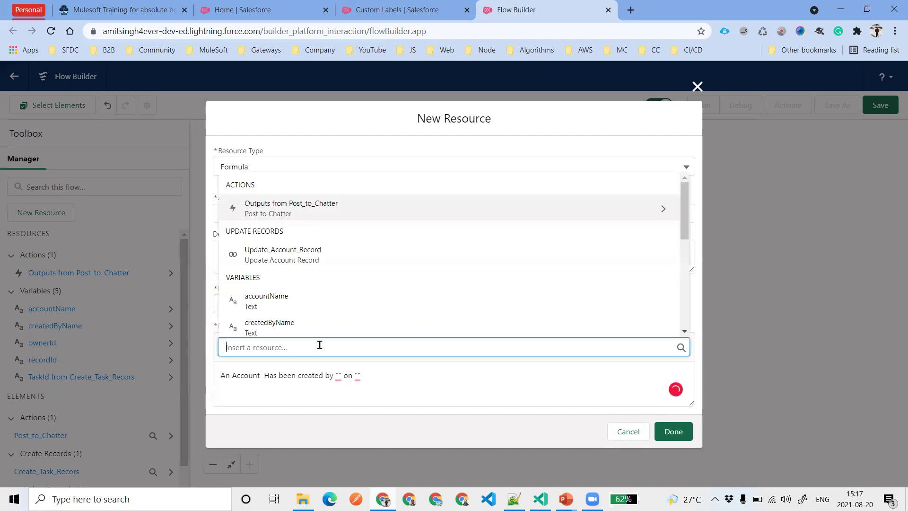
pyautogui.click(297, 298)
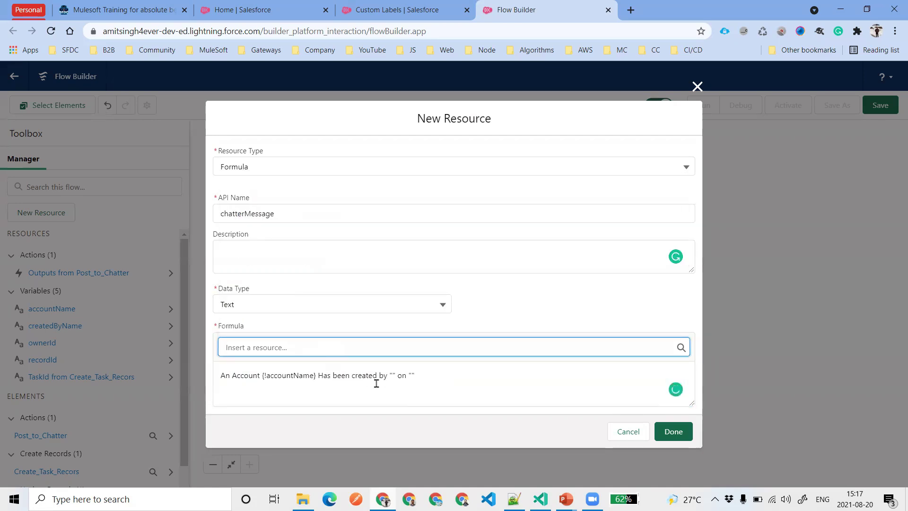
# Insert {!createdByName} after 'created by' and {!$Flow.CurrentDate} after 'on'
pyautogui.click(389, 375)
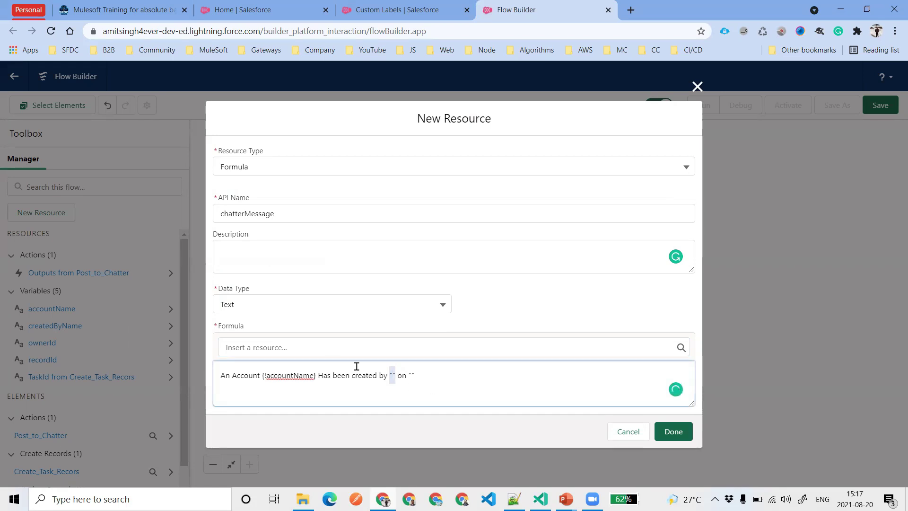
pyautogui.click(350, 353)
pyautogui.click(327, 326)
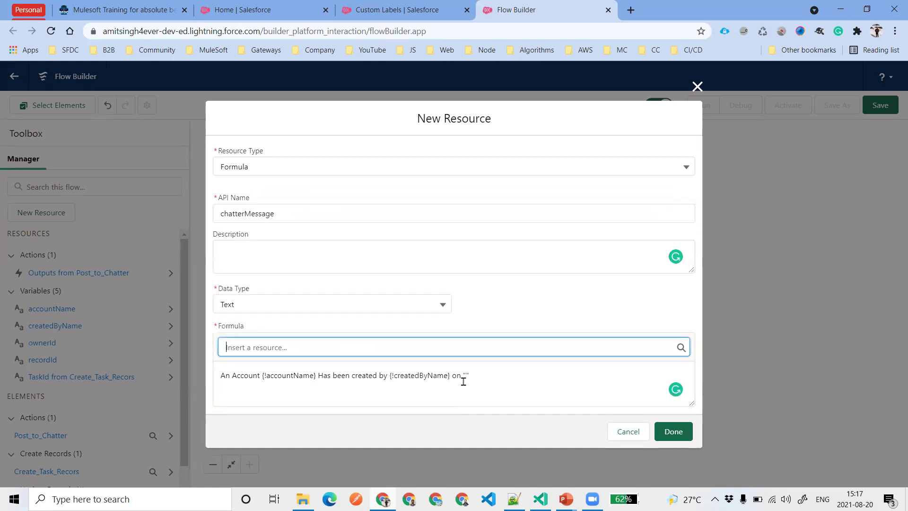
pyautogui.doubleClick(464, 374)
pyautogui.click(405, 348)
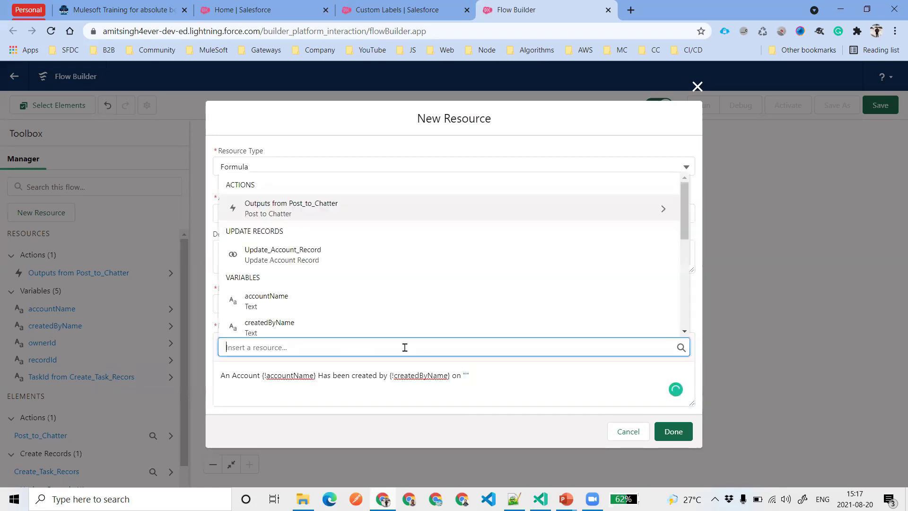
pyautogui.write('$F')
pyautogui.click(374, 330)
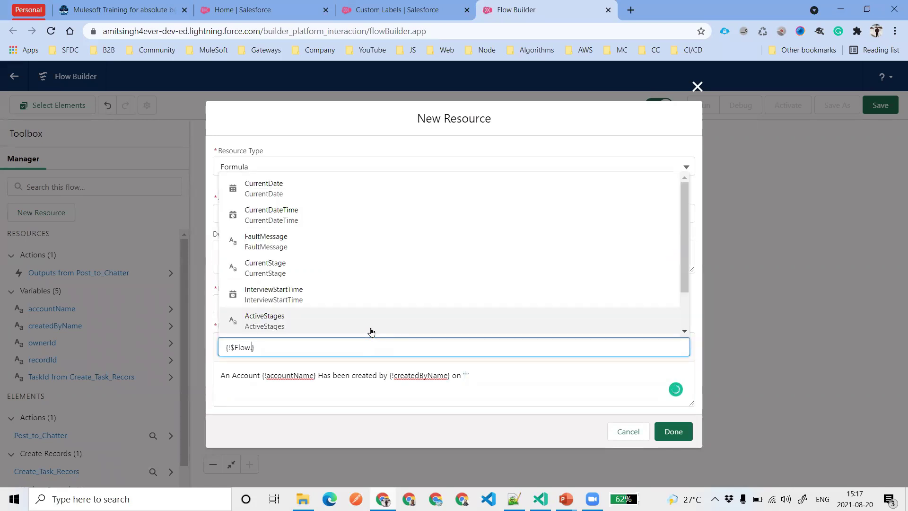
pyautogui.click(340, 197)
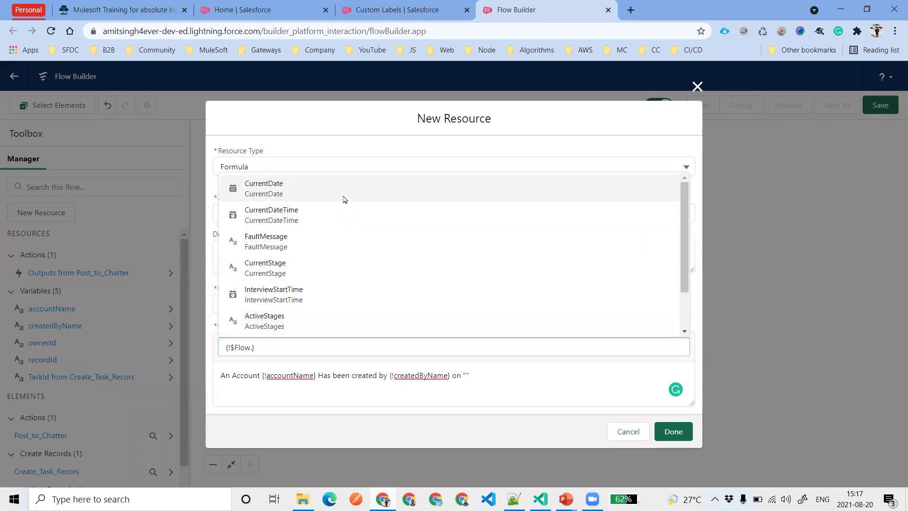
# Review the formula text and save the chatterMessage formula resource
pyautogui.moveTo(559, 378); pyautogui.dragTo(463, 377)
pyautogui.click(564, 383)
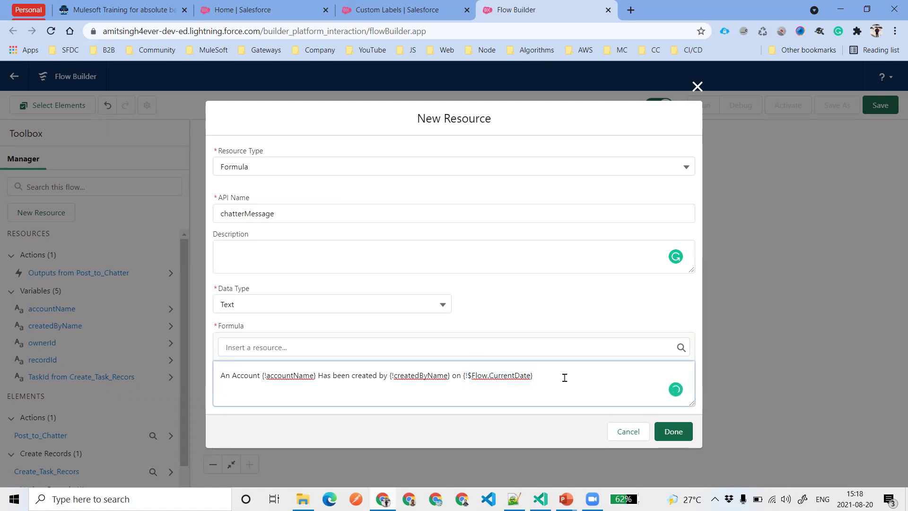
pyautogui.moveTo(567, 373); pyautogui.dragTo(206, 390)
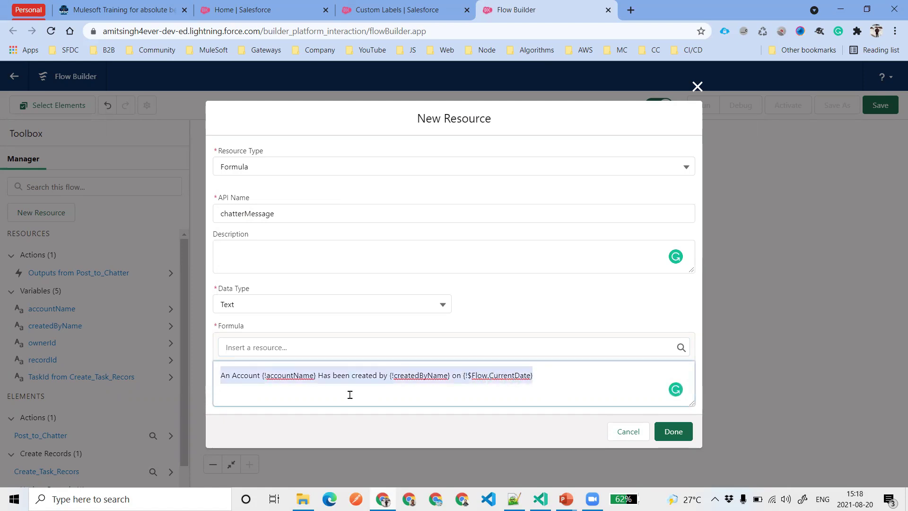
pyautogui.moveTo(273, 219); pyautogui.dragTo(207, 216)
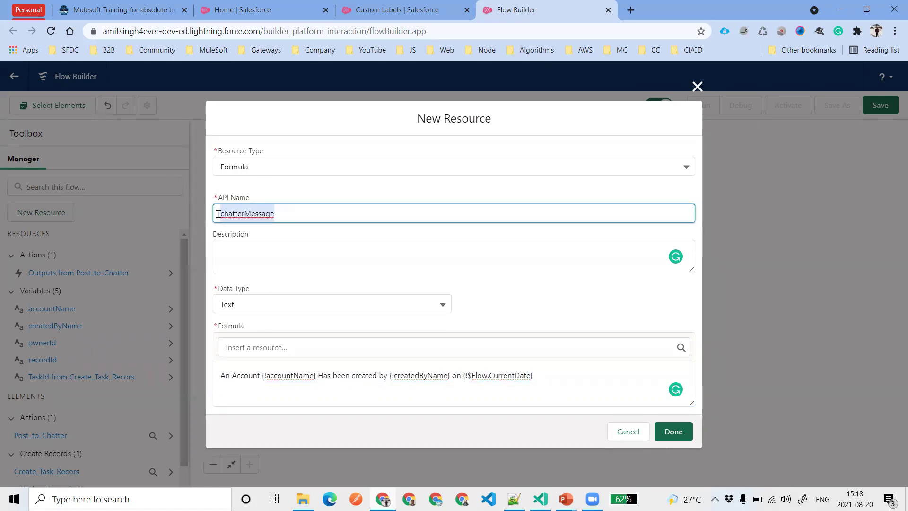
pyautogui.moveTo(560, 377); pyautogui.dragTo(212, 376)
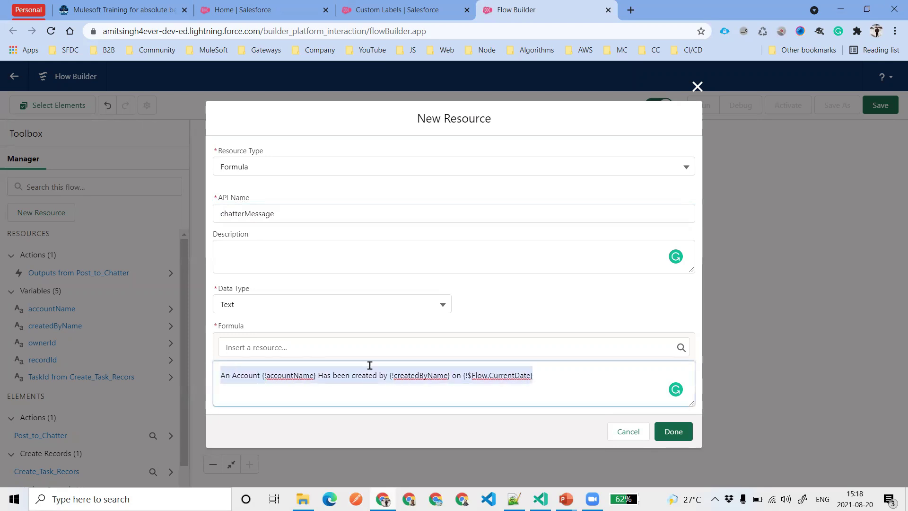
pyautogui.click(672, 431)
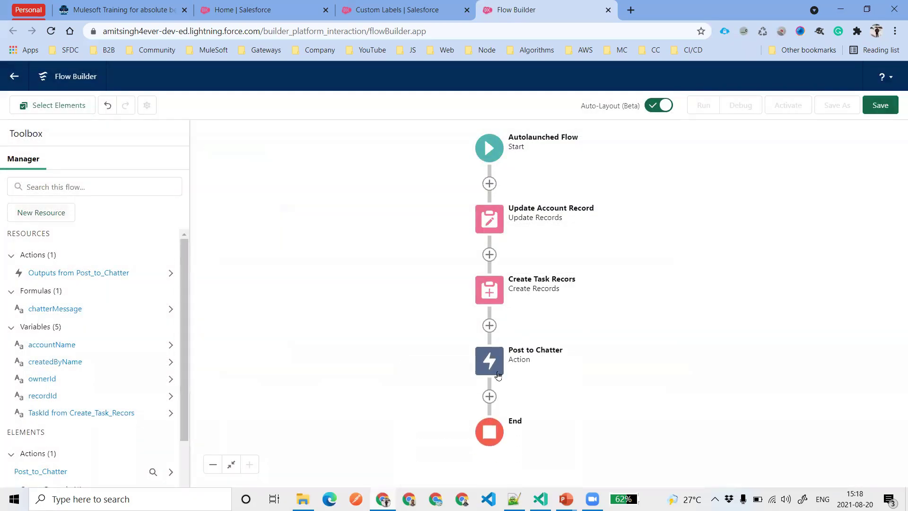
# Replace the Post to Chatter Message with {!chatterMessage} and save the action
pyautogui.click(493, 371)
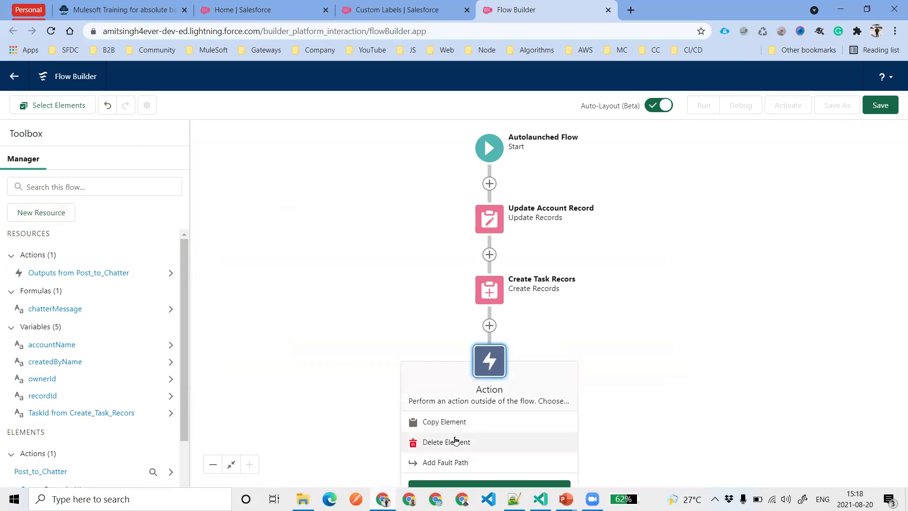
pyautogui.doubleClick(493, 361)
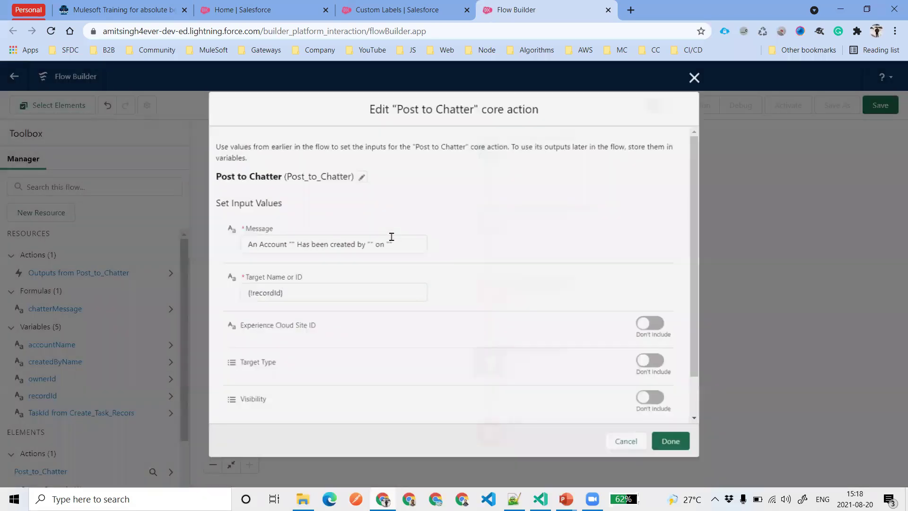
pyautogui.click(391, 237)
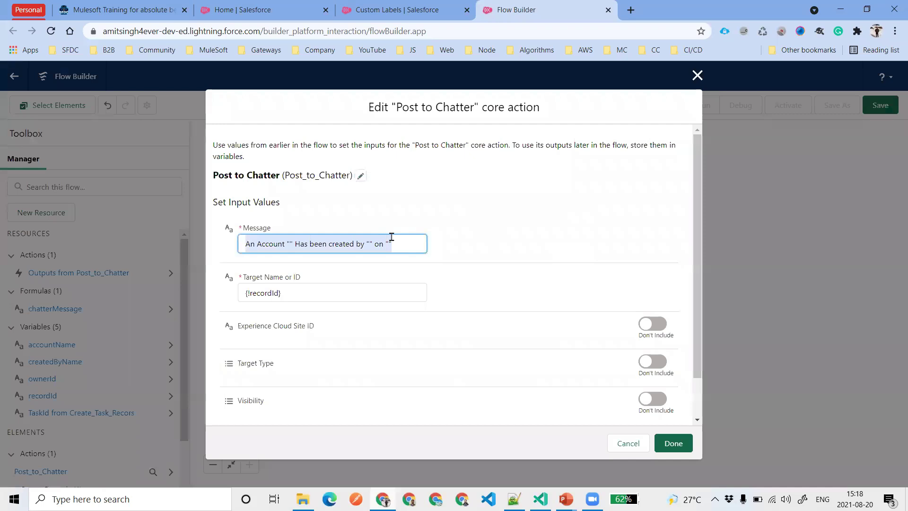
pyautogui.hotkey('ctrl', 'a')
pyautogui.press('BackSpace')
pyautogui.write('cha')
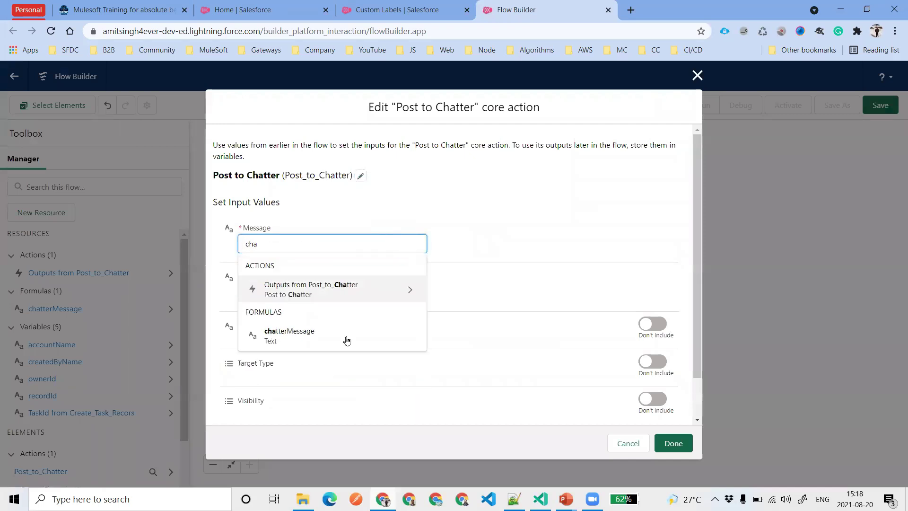
pyautogui.click(346, 340)
pyautogui.click(547, 236)
pyautogui.moveTo(345, 242); pyautogui.dragTo(221, 246)
pyautogui.click(538, 190)
pyautogui.scroll(-2, 469, 241)
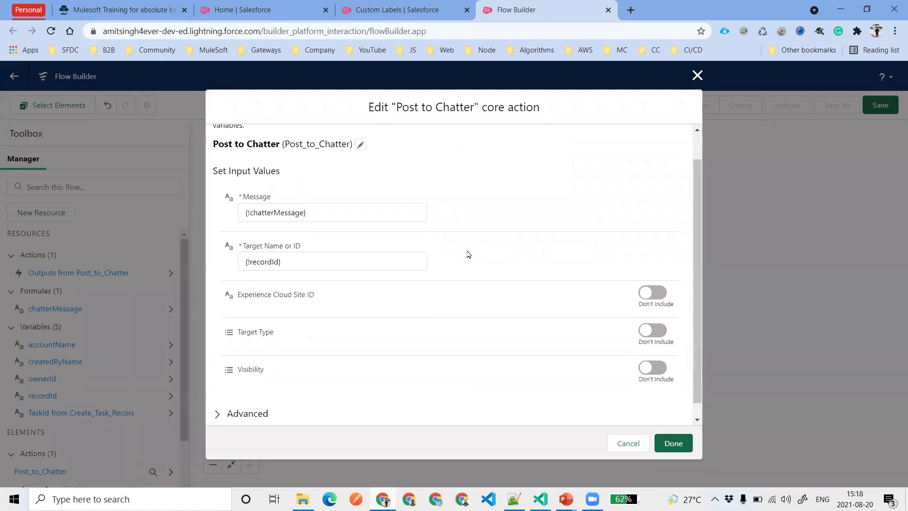
pyautogui.click(677, 448)
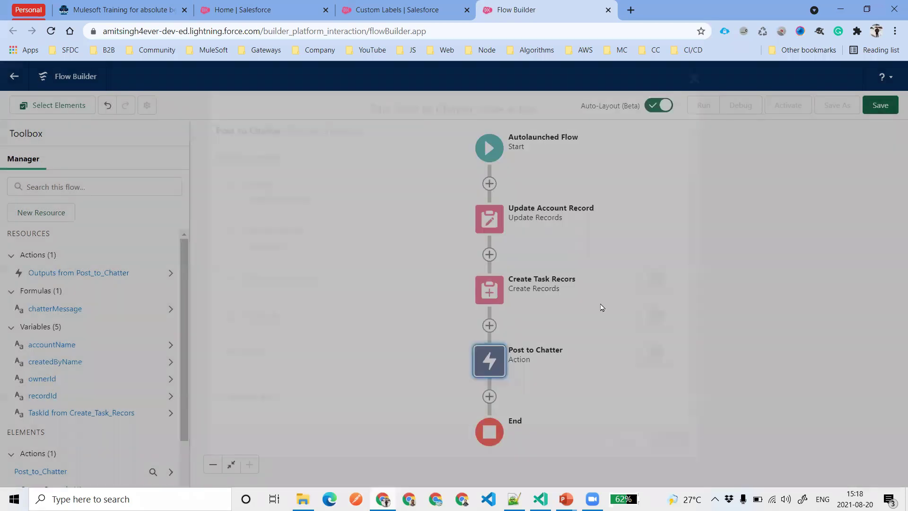
# Save the flow with label 'Account Flow with Chatter Message' and dismiss the issues warning
pyautogui.click(889, 106)
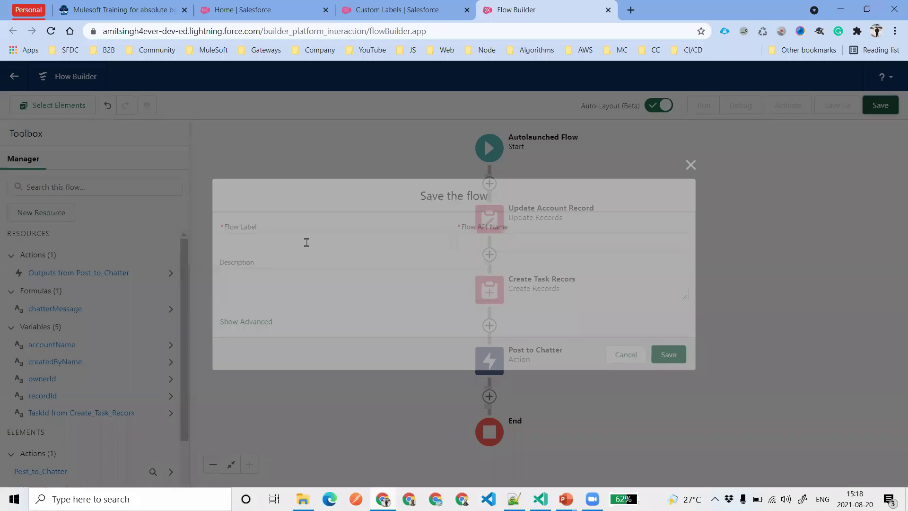
pyautogui.write('Account Flo')
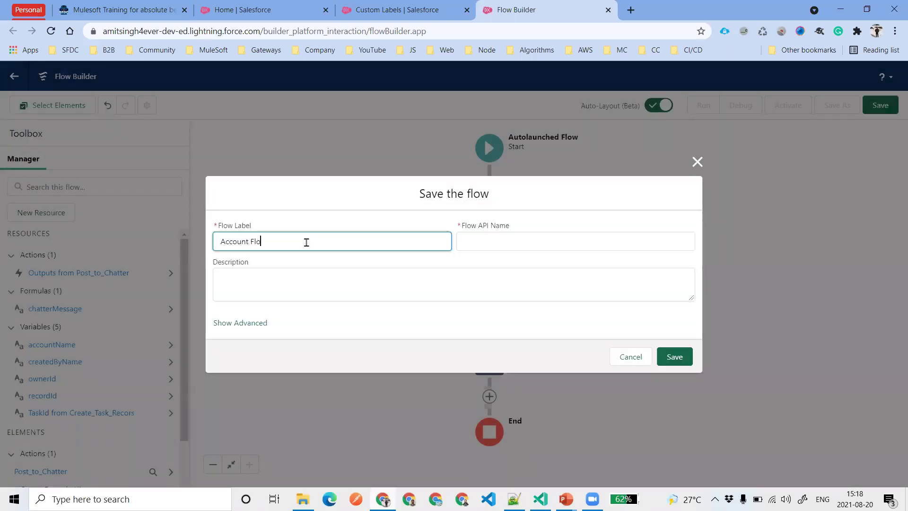
pyautogui.write('w with')
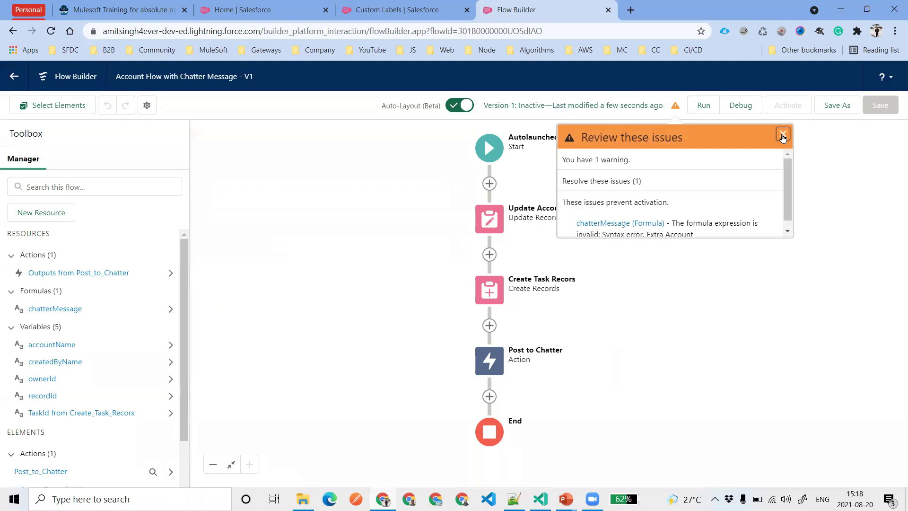
pyautogui.click(783, 137)
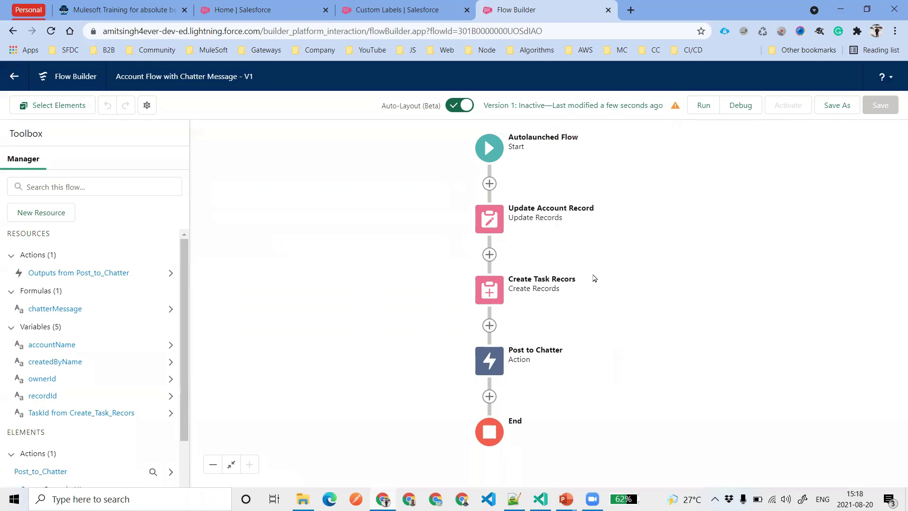
pyautogui.click(490, 221)
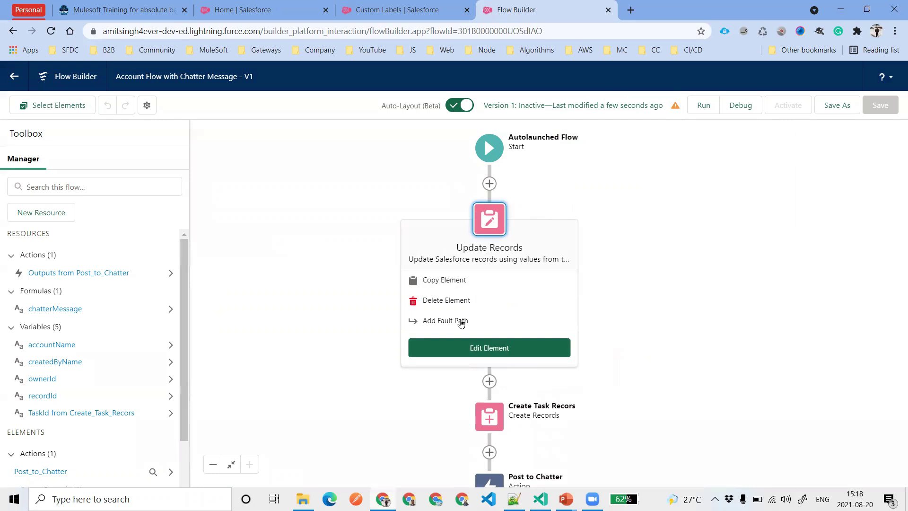
# Add fault paths to Update Account Record, Create Task Recors and Post to Chatter, then fit the view
pyautogui.click(426, 321)
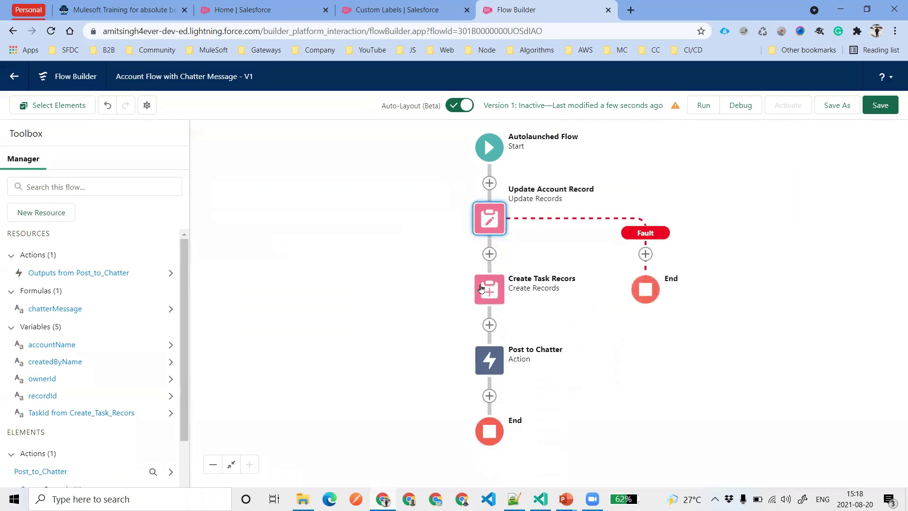
pyautogui.click(490, 289)
pyautogui.click(454, 390)
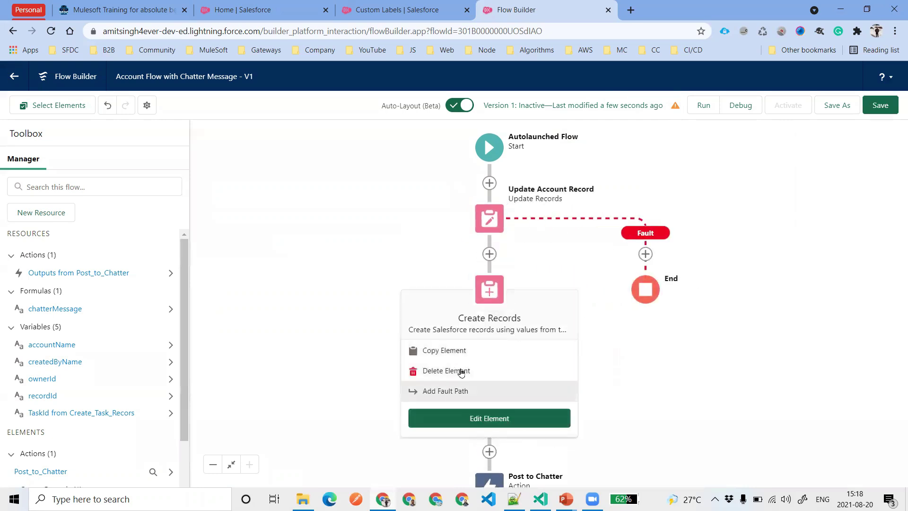
pyautogui.click(490, 360)
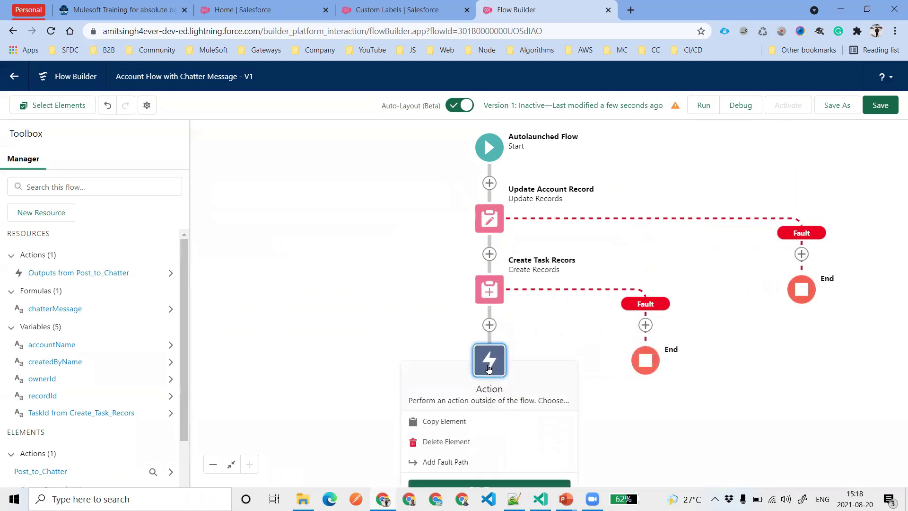
pyautogui.click(450, 462)
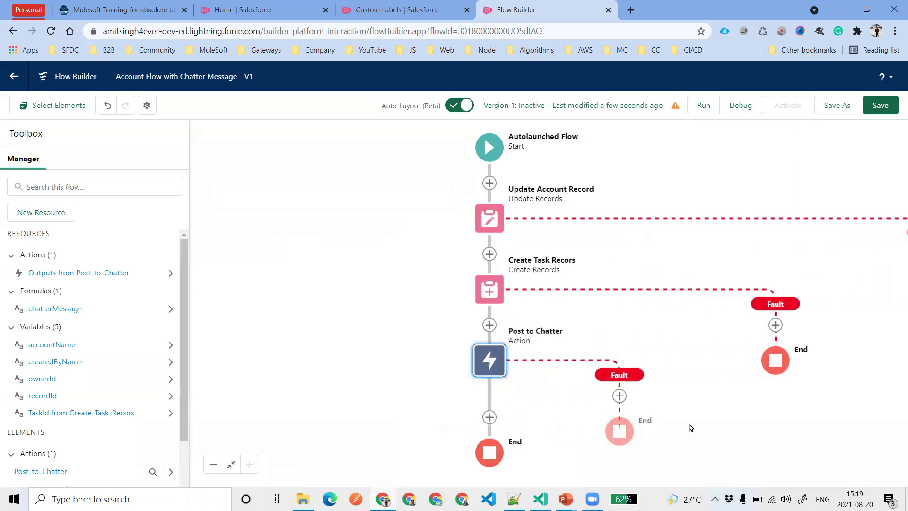
pyautogui.click(231, 464)
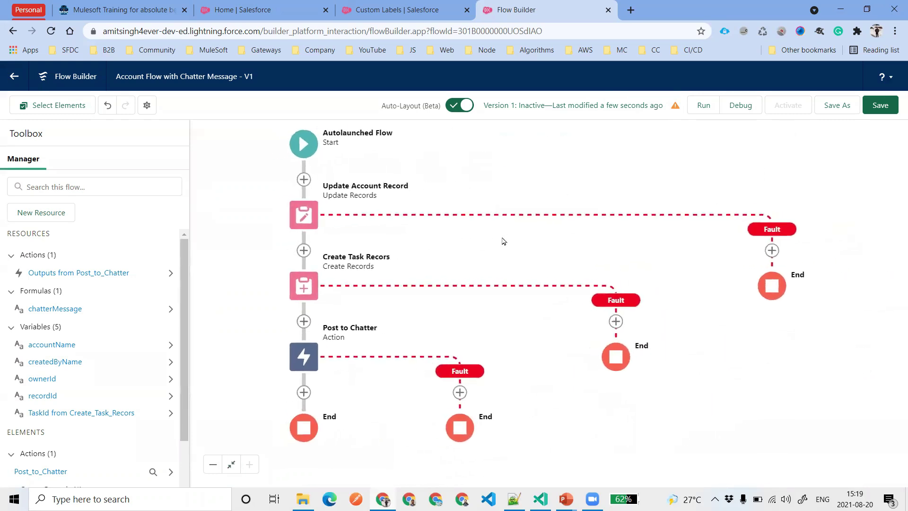
# Bring up the Add Element list on Update Account Record's fault path and scroll through it
pyautogui.click(781, 254)
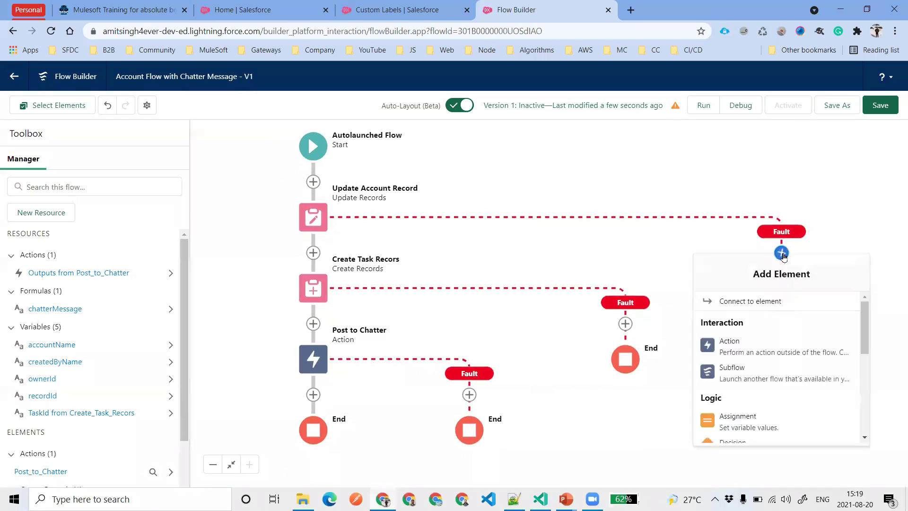
pyautogui.scroll(-5, 789, 355)
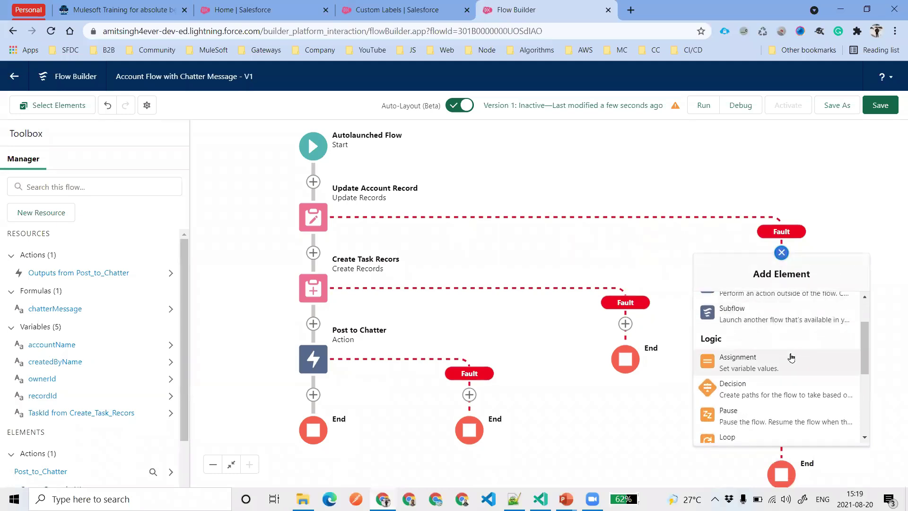
pyautogui.scroll(5, 791, 363)
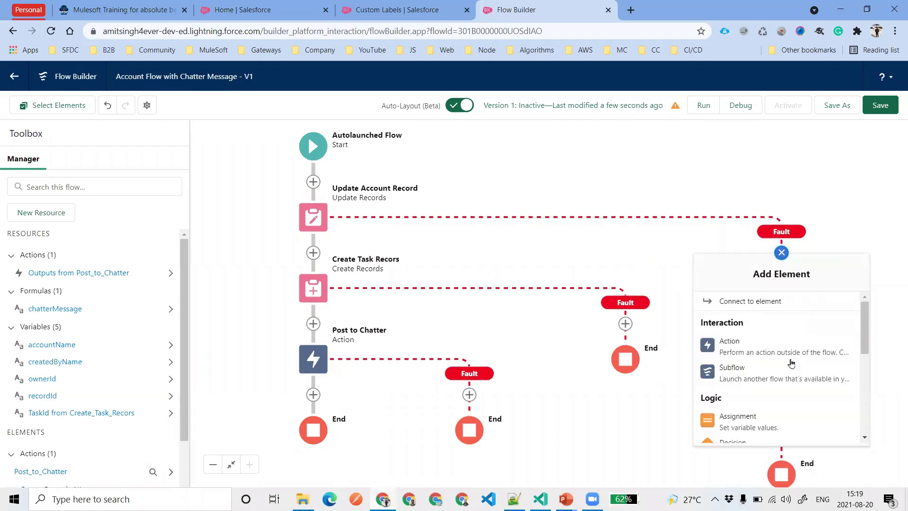
pyautogui.scroll(-1, 779, 367)
# Add an Action on the fault path, filter to the Email category, and choose Send Email
pyautogui.click(750, 344)
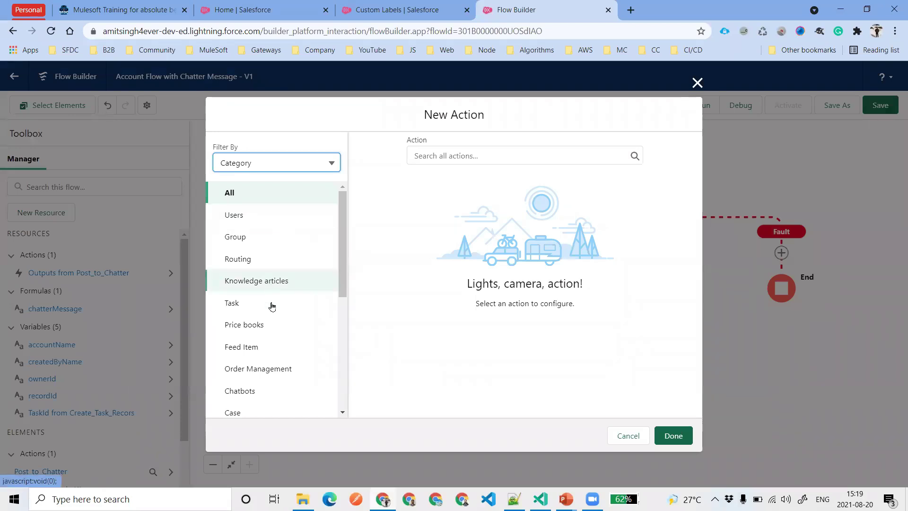
pyautogui.scroll(-5, 254, 288)
pyautogui.click(246, 367)
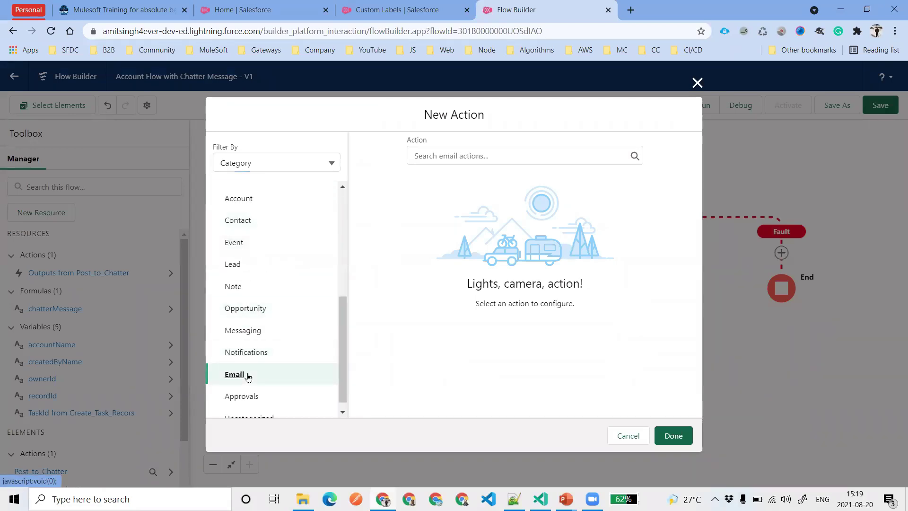
pyautogui.click(455, 151)
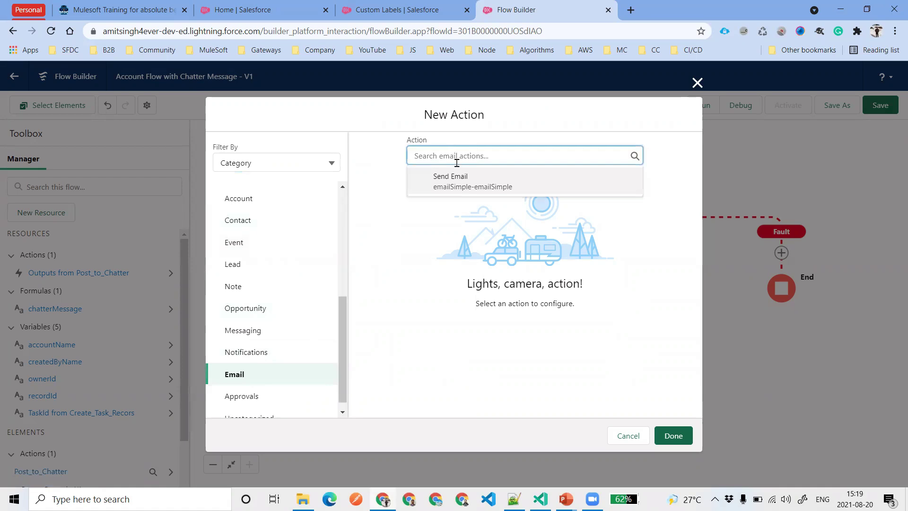
pyautogui.click(470, 192)
pyautogui.click(457, 229)
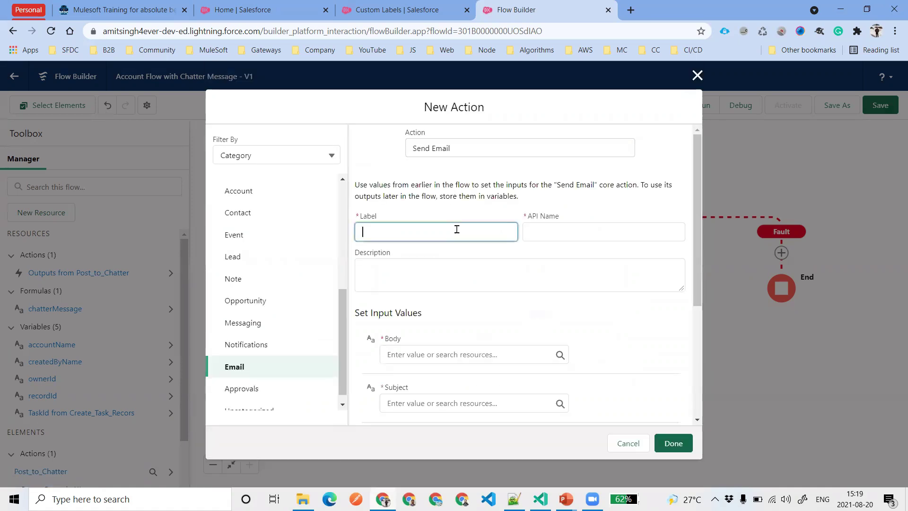
# Label the new action 'Send Email' and let its API name fill in
pyautogui.write('Send Email')
pyautogui.press('Tab')
pyautogui.click(470, 251)
pyautogui.scroll(-1, 482, 285)
pyautogui.scroll(-3, 482, 286)
# Enter the email body 'Error occured while updating account record', fixing the typos
pyautogui.click(464, 175)
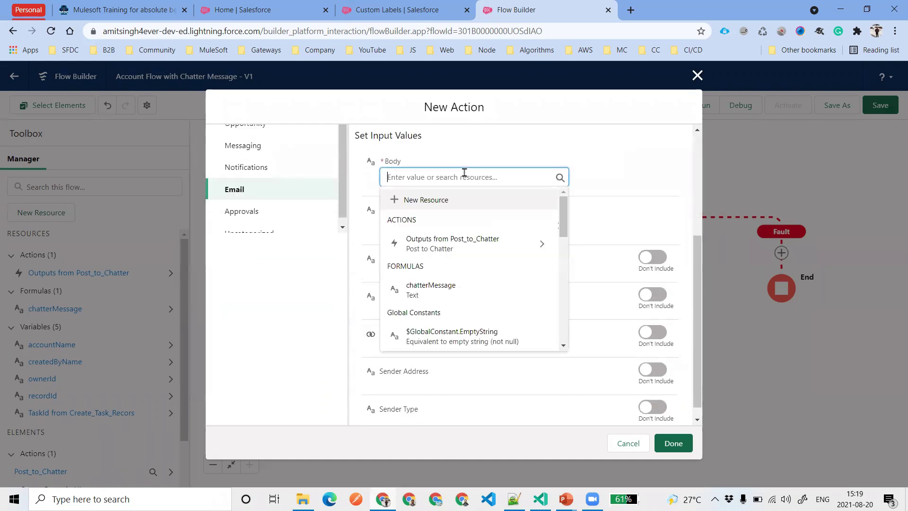
pyautogui.write('Error orrcued')
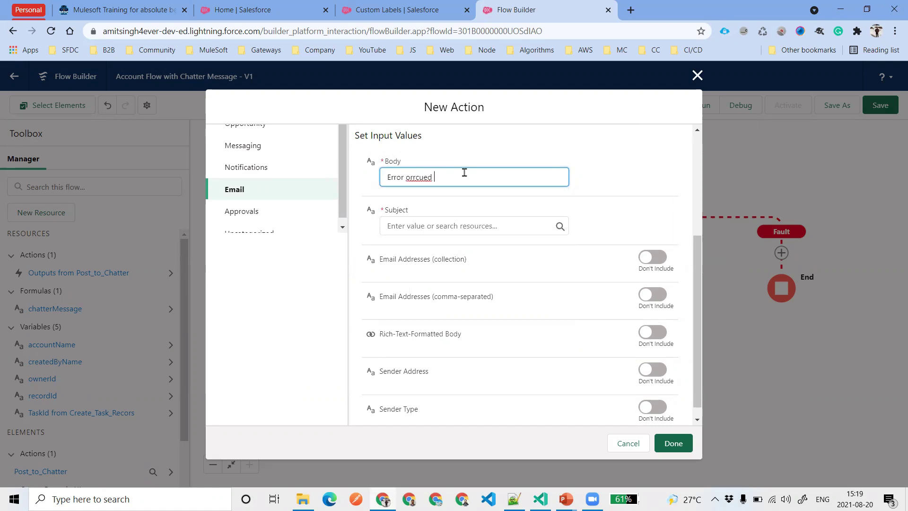
pyautogui.write(' whule')
pyautogui.press('BackSpace')
pyautogui.press('BackSpace')
pyautogui.write('le updating account record')
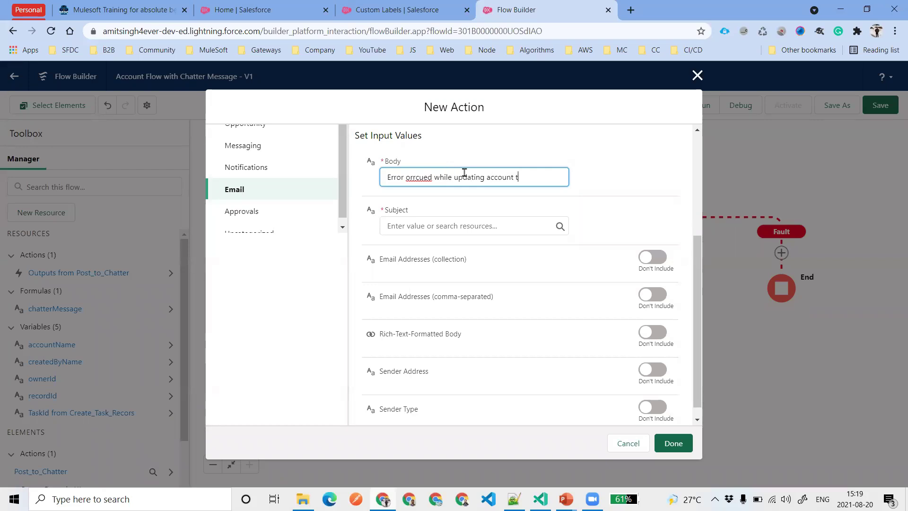
pyautogui.rightClick(411, 179)
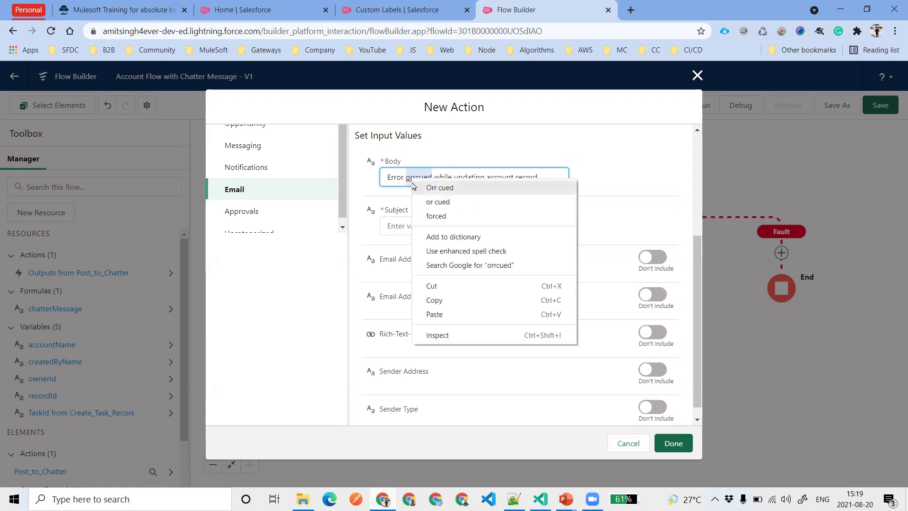
pyautogui.click(407, 174)
pyautogui.click(420, 183)
pyautogui.press('BackSpace')
pyautogui.press('BackSpace')
pyautogui.press('BackSpace')
pyautogui.press('BackSpace')
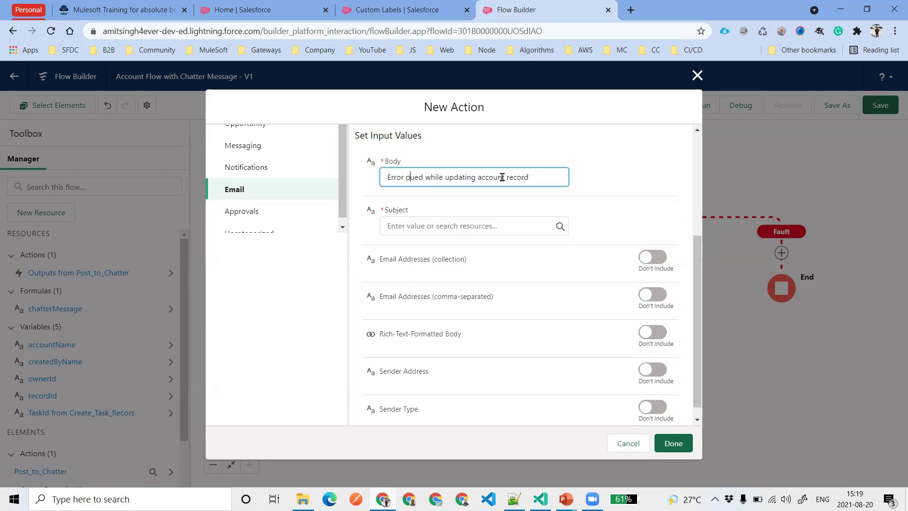
pyautogui.write('occut')
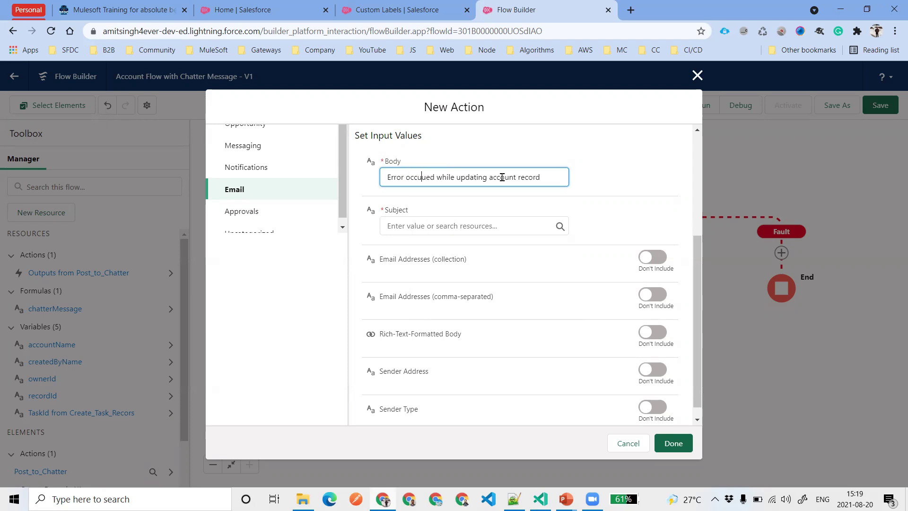
pyautogui.press('Delete')
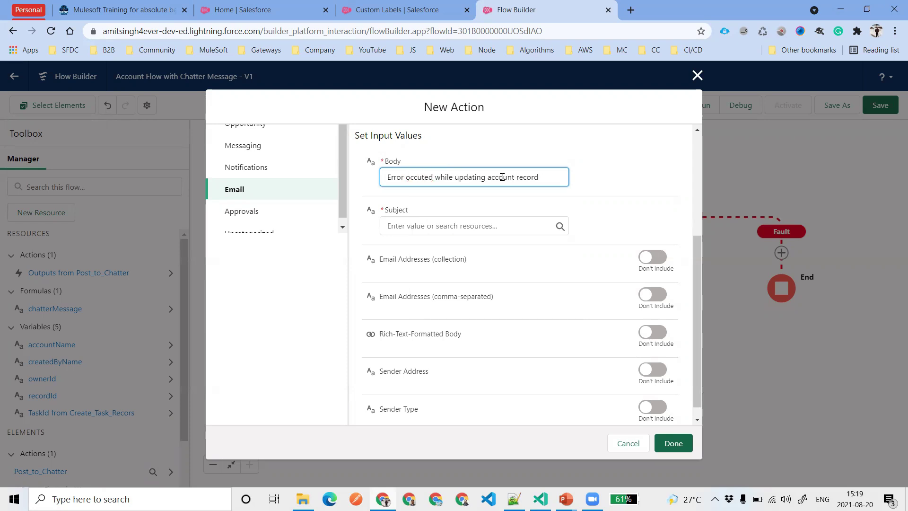
pyautogui.press('BackSpace')
pyautogui.write('r')
pyautogui.click(510, 198)
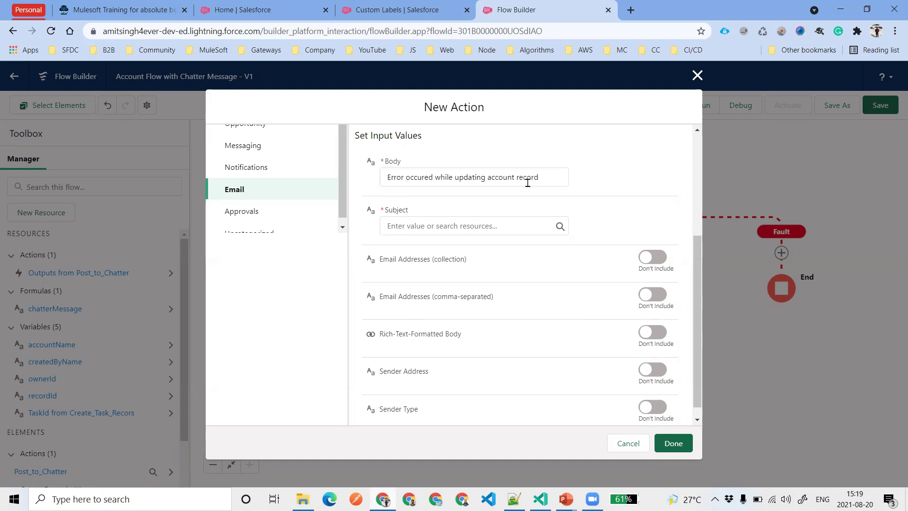
# Copy the body text into the Subject field
pyautogui.click(479, 216)
pyautogui.tripleClick(473, 177)
pyautogui.hotkey('ctrl', 'c')
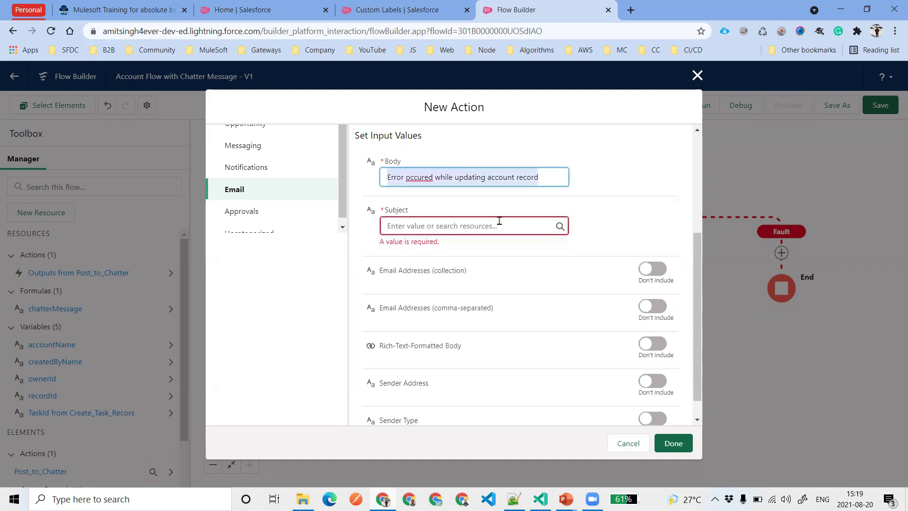
pyautogui.click(499, 221)
pyautogui.hotkey('ctrl', 'v')
pyautogui.click(591, 204)
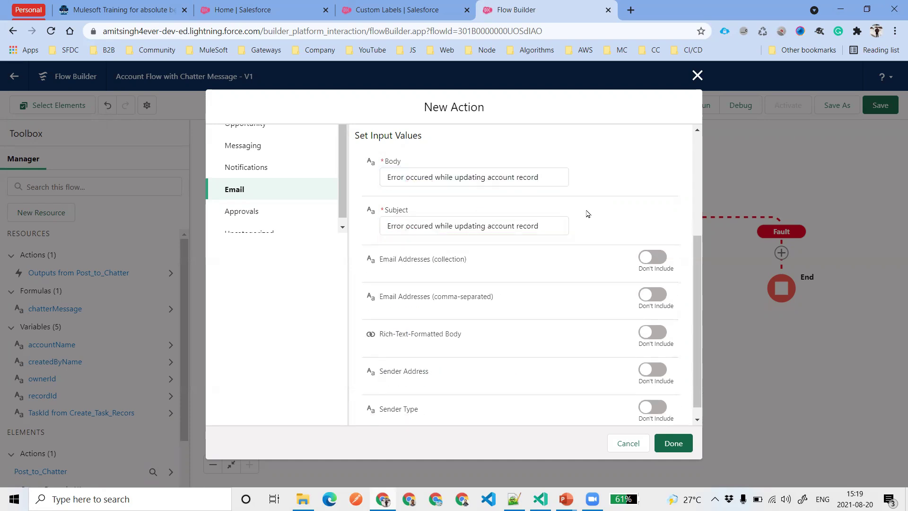
# Try the Email Addresses collection with $User and a typed address, then remove it
pyautogui.click(653, 257)
pyautogui.click(453, 274)
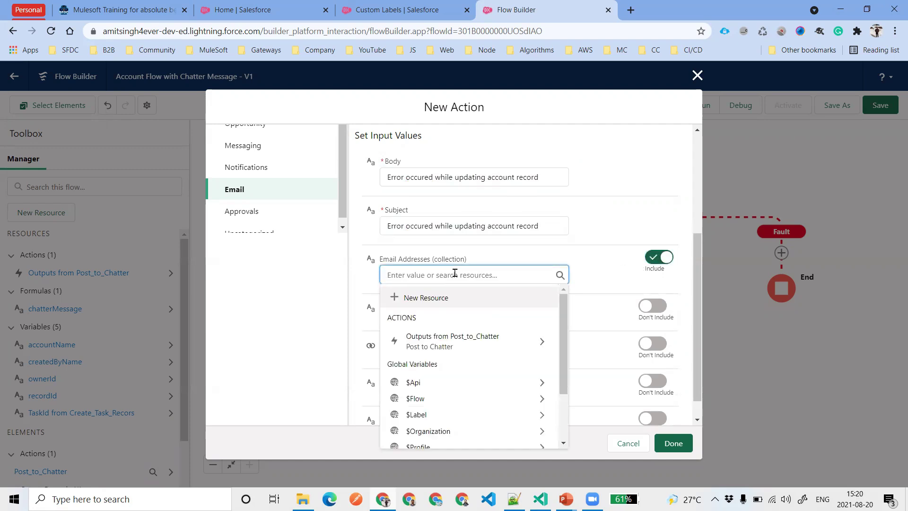
pyautogui.write('use')
pyautogui.click(462, 314)
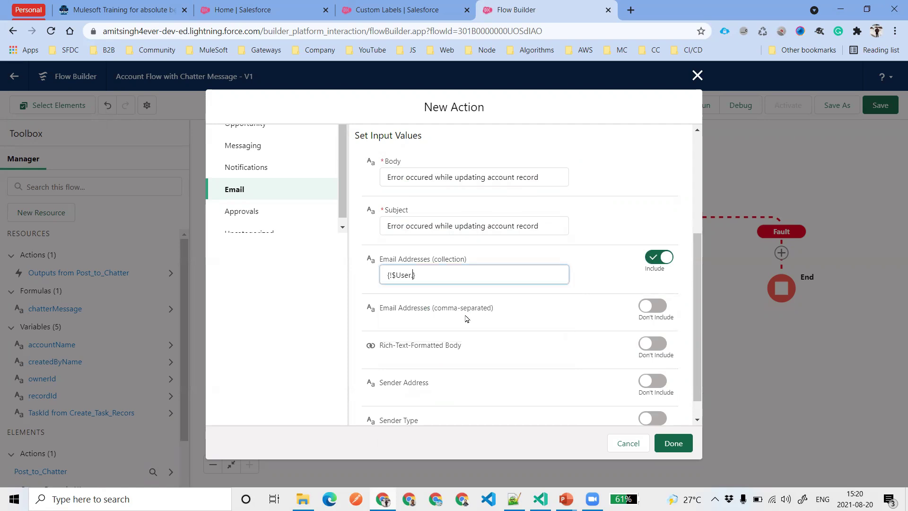
pyautogui.write('Ema')
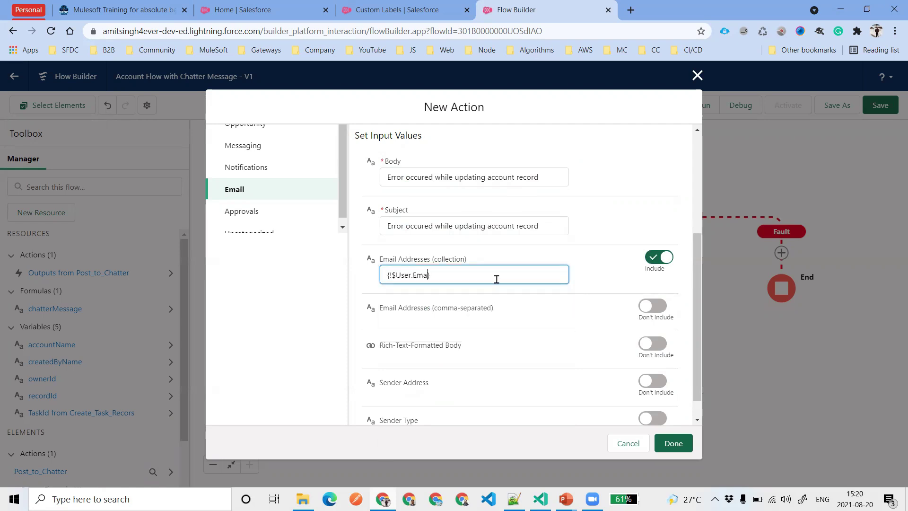
pyautogui.press('BackSpace')
pyautogui.press('BackSpace')
pyautogui.press('BackSpace')
pyautogui.press('BackSpace')
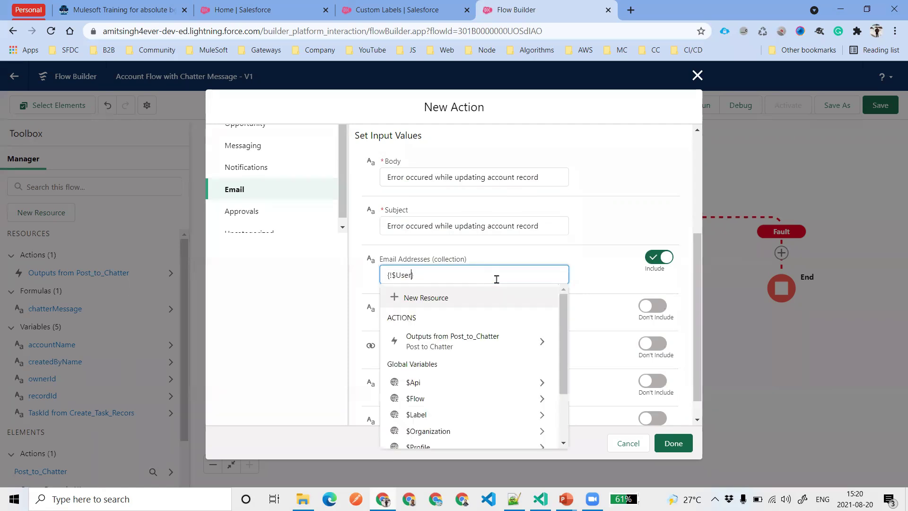
pyautogui.write('.')
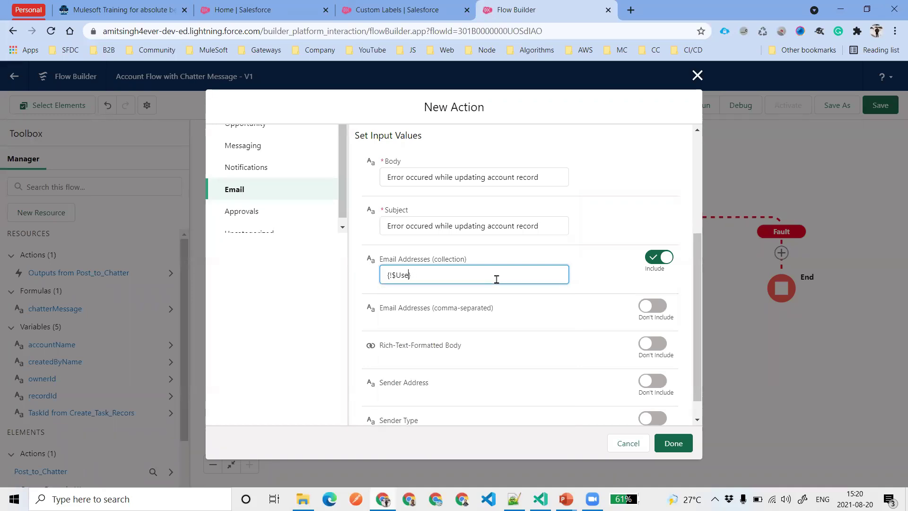
pyautogui.press('BackSpace')
pyautogui.press('BackSpace')
pyautogui.press('BackSpace')
pyautogui.press('BackSpace')
pyautogui.press('BackSpace')
pyautogui.press('Delete')
pyautogui.click(592, 267)
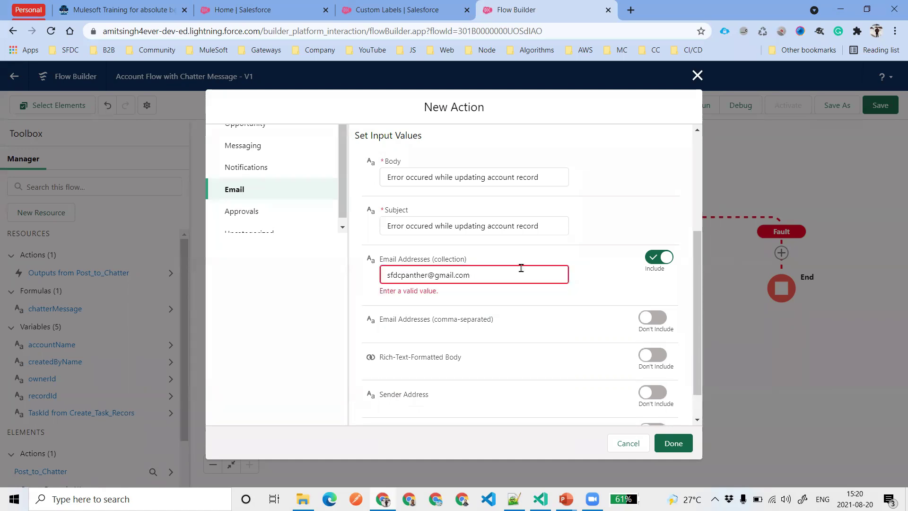
pyautogui.moveTo(479, 275); pyautogui.dragTo(329, 283)
pyautogui.hotkey('ctrl', 'c')
pyautogui.press('BackSpace')
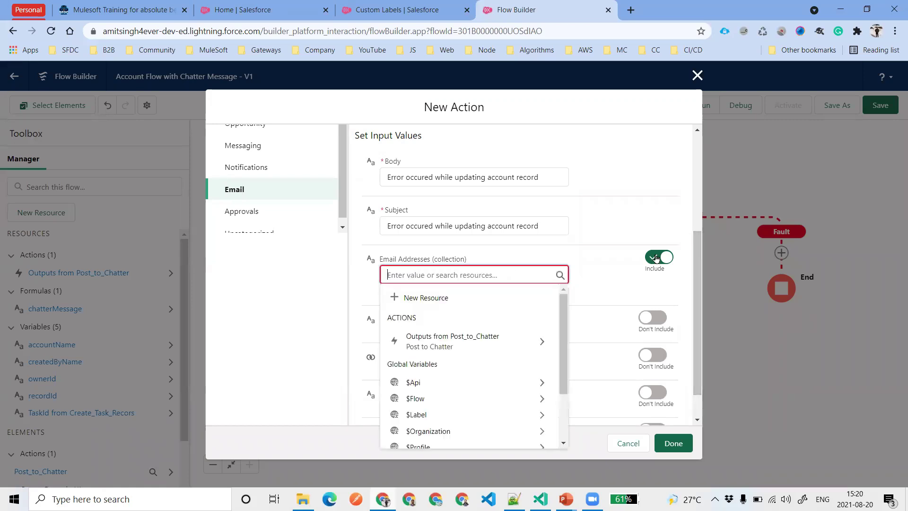
pyautogui.click(655, 258)
# Paste the recipient email into the comma-separated Email Addresses field
pyautogui.click(662, 295)
pyautogui.click(435, 310)
pyautogui.hotkey('ctrl', 'v')
pyautogui.click(591, 317)
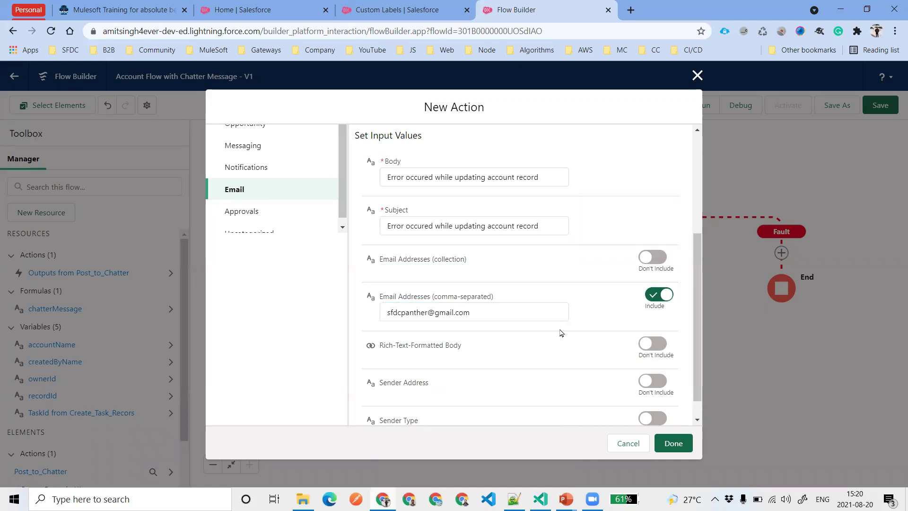
pyautogui.scroll(-1, 561, 333)
pyautogui.moveTo(379, 326); pyautogui.dragTo(463, 334)
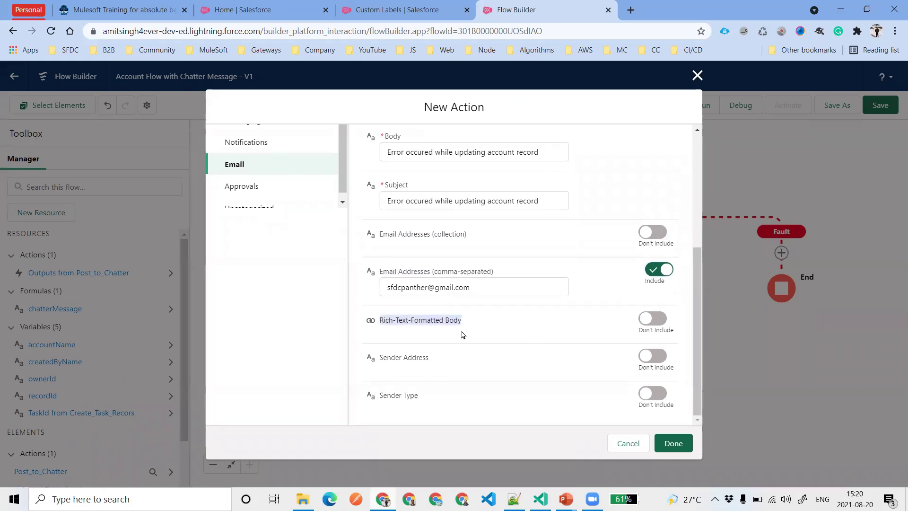
# Set the Sender Address to the same email and save the Send Email action
pyautogui.click(652, 393)
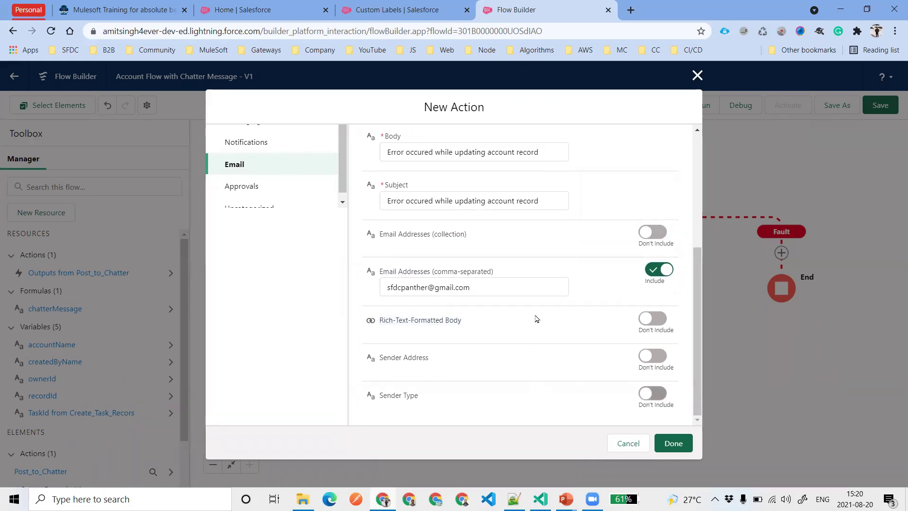
pyautogui.click(454, 398)
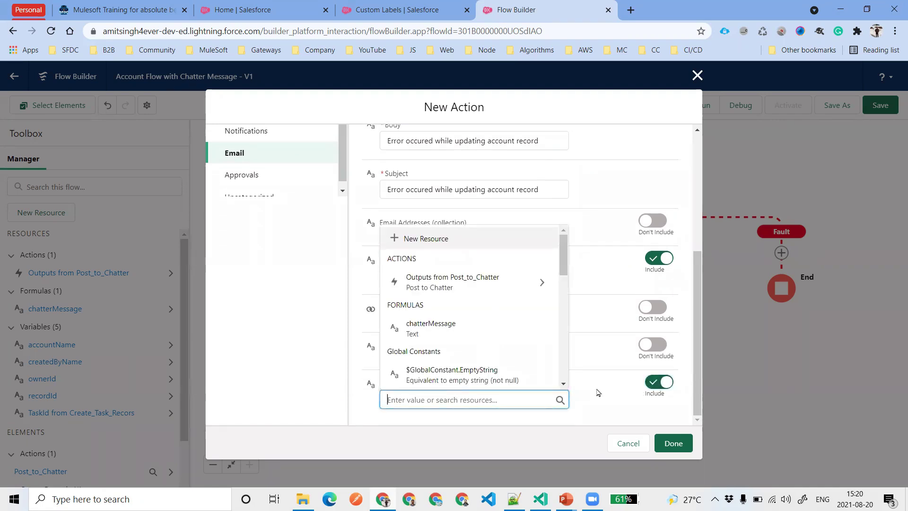
pyautogui.click(652, 380)
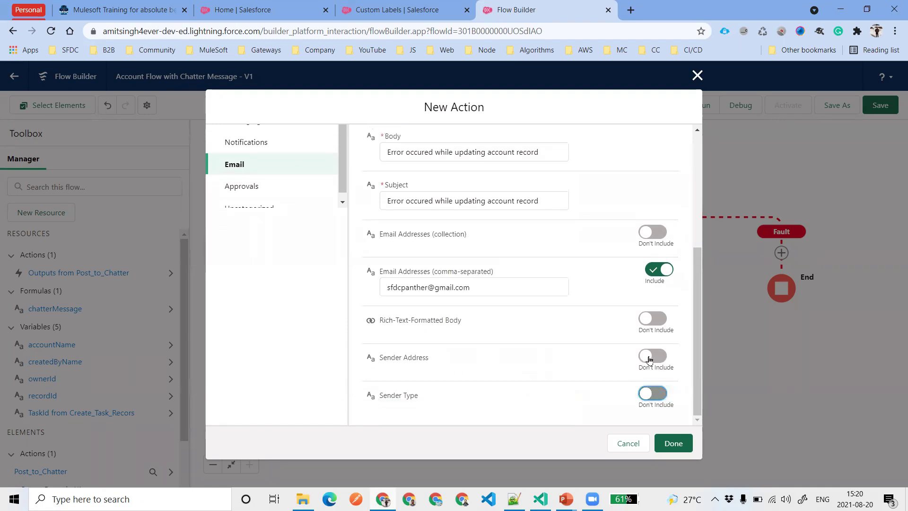
pyautogui.click(652, 356)
pyautogui.click(429, 372)
pyautogui.hotkey('ctrl', 'v')
pyautogui.click(582, 361)
pyautogui.scroll(6, 567, 317)
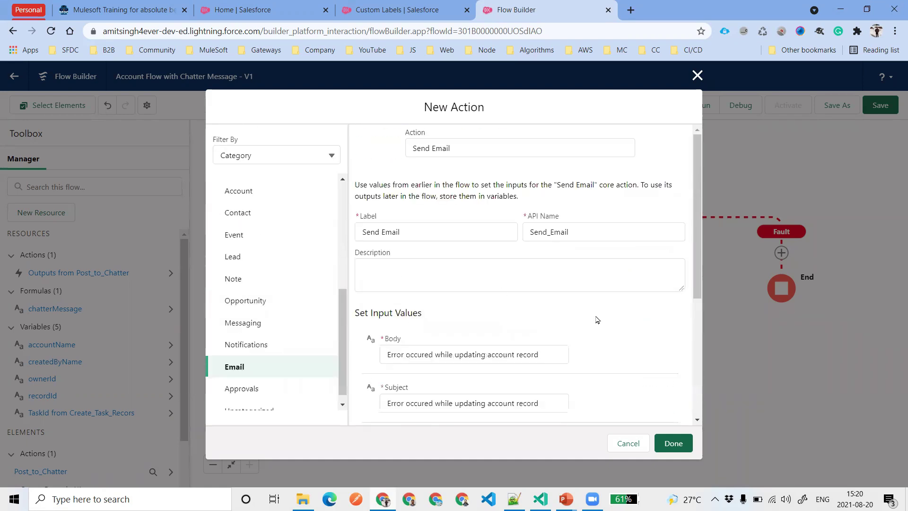
pyautogui.scroll(-6, 600, 321)
pyautogui.click(674, 444)
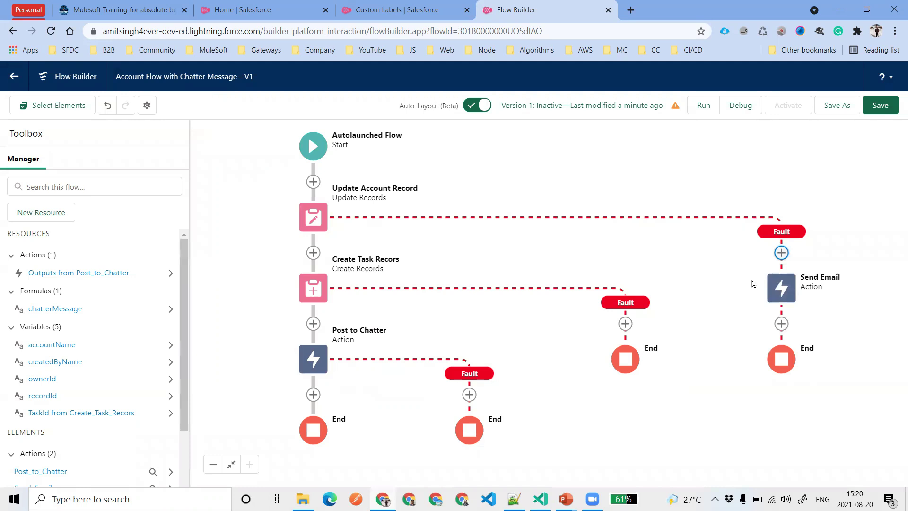
# Choose Create Records from the Data section of the Create Task Recors fault-path element list
pyautogui.click(626, 323)
pyautogui.scroll(-5, 662, 416)
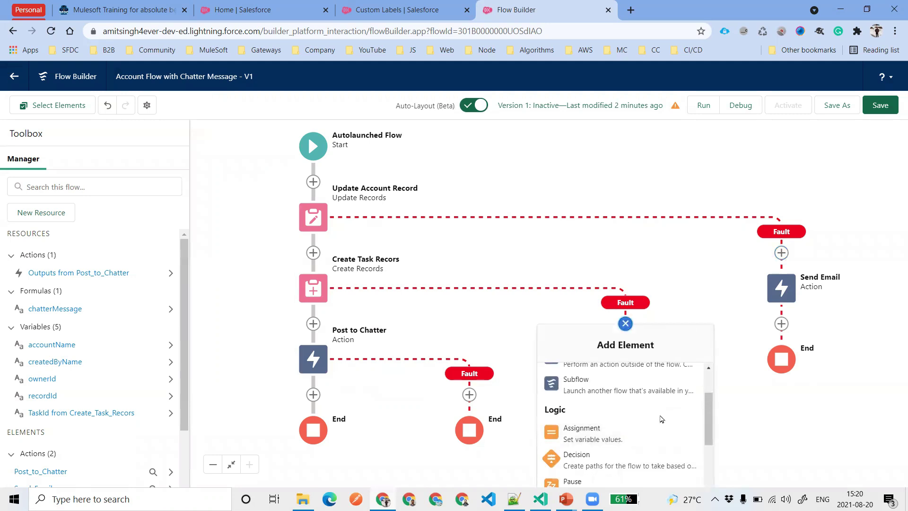
pyautogui.scroll(-1, 661, 419)
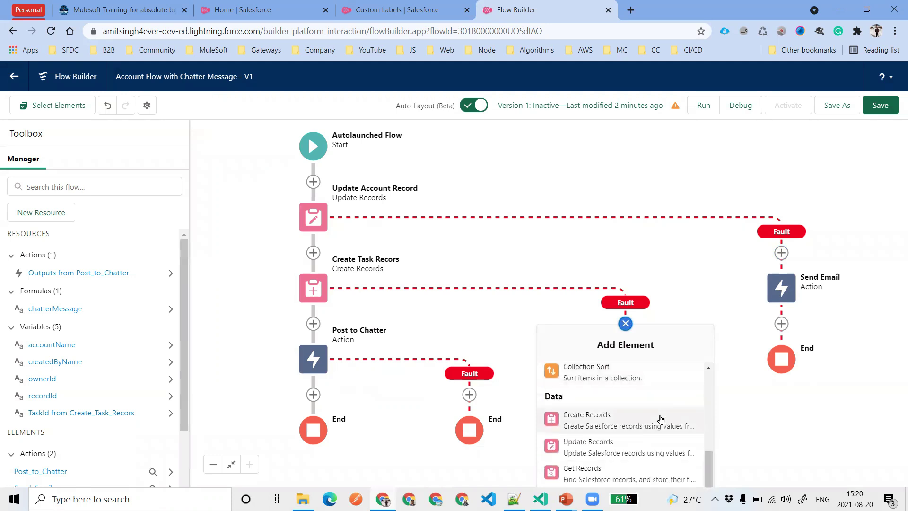
pyautogui.scroll(5, 661, 418)
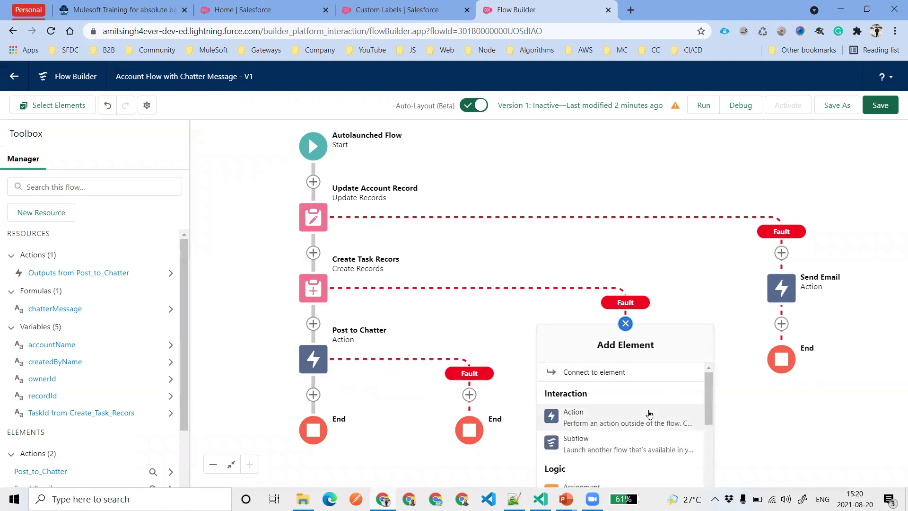
pyautogui.scroll(-1, 681, 420)
pyautogui.moveTo(703, 421); pyautogui.dragTo(703, 455)
pyautogui.scroll(-1, 642, 421)
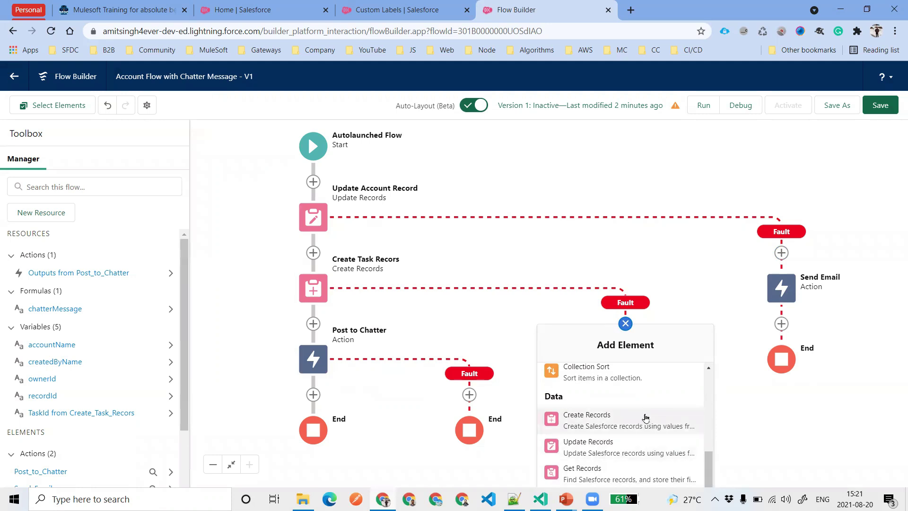
pyautogui.click(586, 420)
# Label the element 'Create a follow up task', use separate resources, and pick the Task object
pyautogui.write('Create a follow up task')
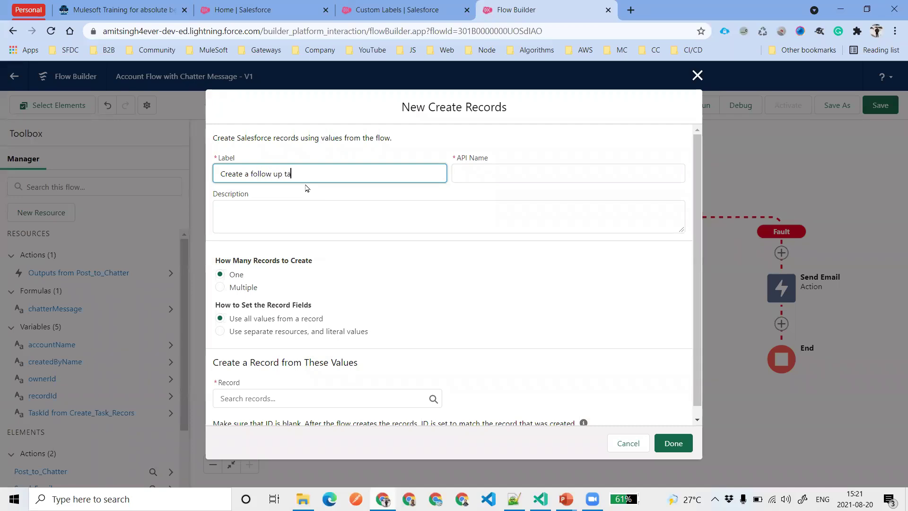
pyautogui.press('Tab')
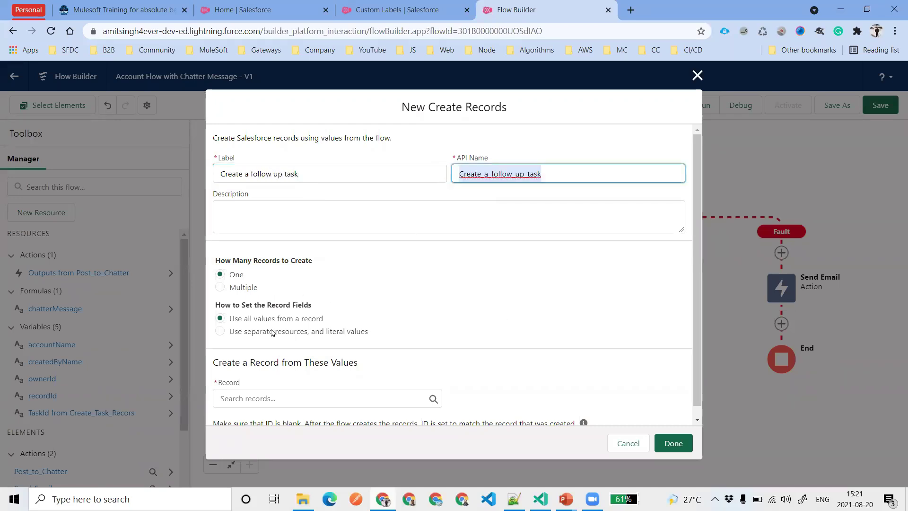
pyautogui.click(273, 331)
pyautogui.click(319, 399)
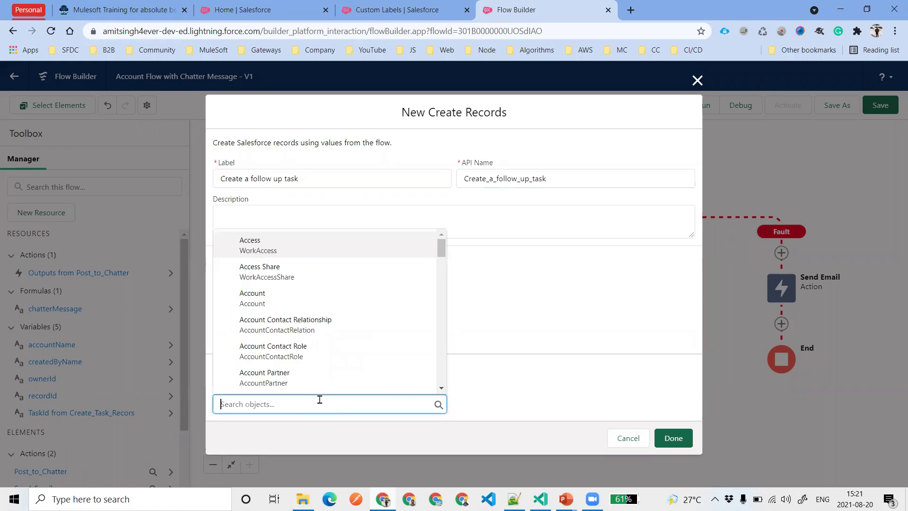
pyautogui.write('Task')
pyautogui.click(303, 378)
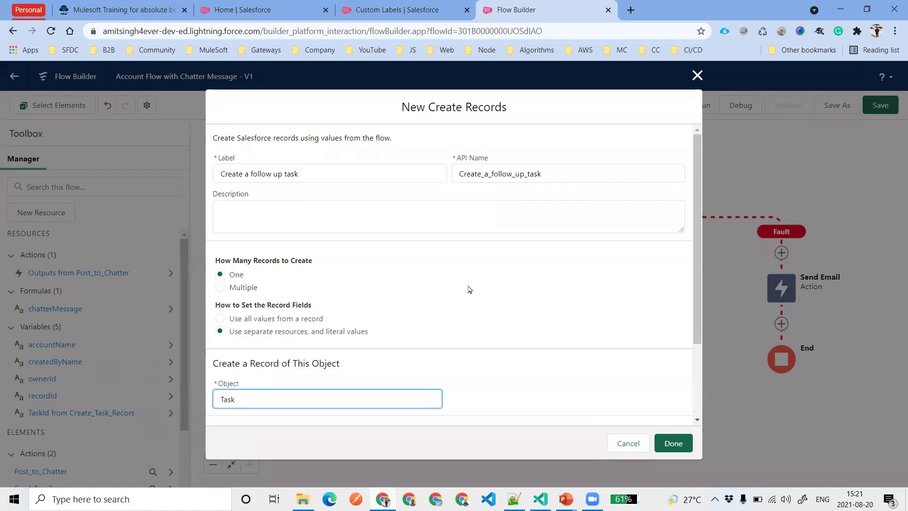
# Set the Task's Subject field to Other
pyautogui.scroll(-2, 470, 289)
pyautogui.click(287, 358)
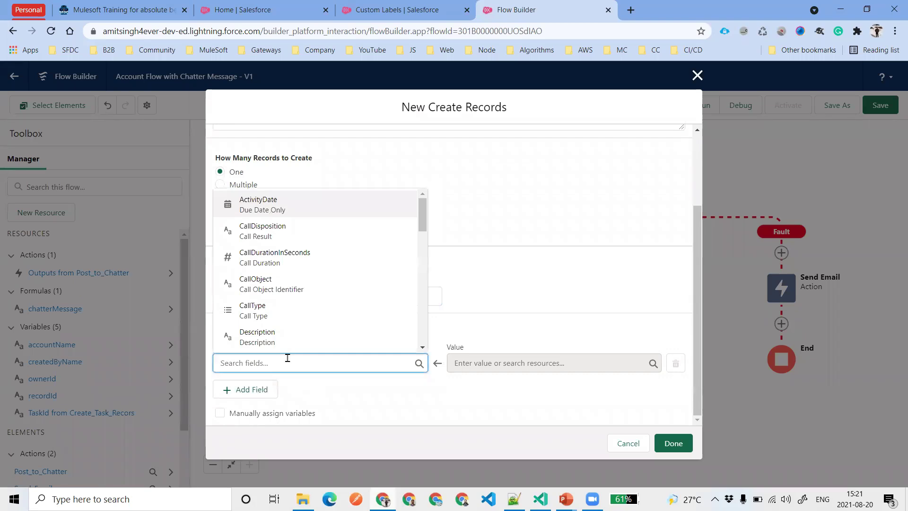
pyautogui.write('Sub')
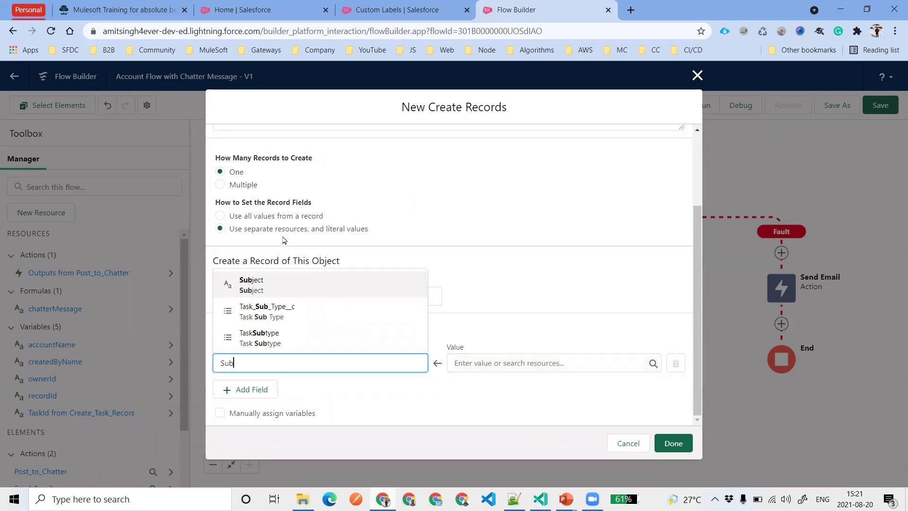
pyautogui.click(294, 288)
pyautogui.click(531, 362)
pyautogui.scroll(-5, 549, 325)
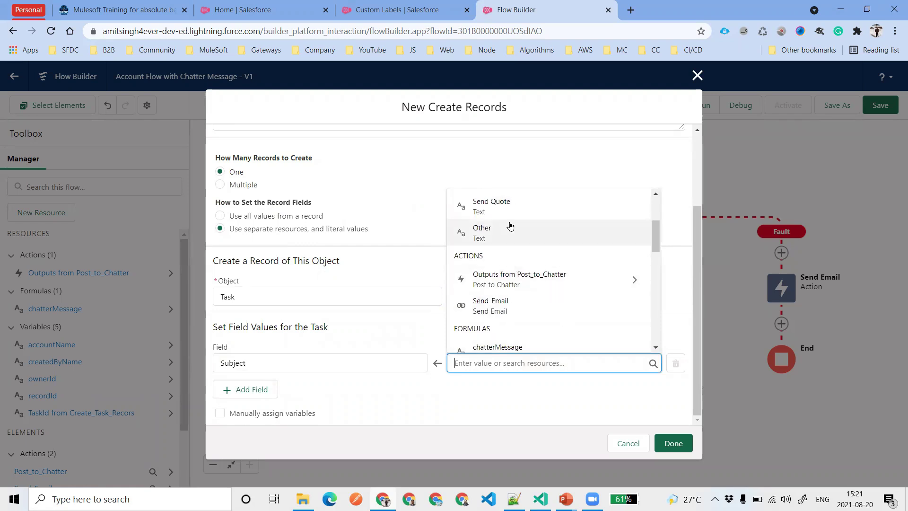
pyautogui.click(509, 233)
# Add ActivityDate set to $Flow.CurrentDate
pyautogui.click(263, 393)
pyautogui.scroll(-1, 327, 355)
pyautogui.click(306, 364)
pyautogui.write('du')
pyautogui.click(302, 309)
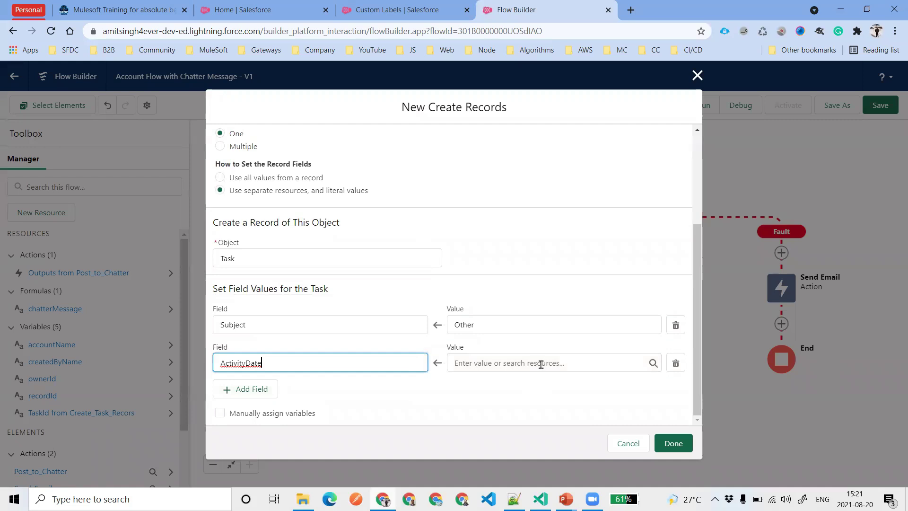
pyautogui.click(541, 363)
pyautogui.write('fl')
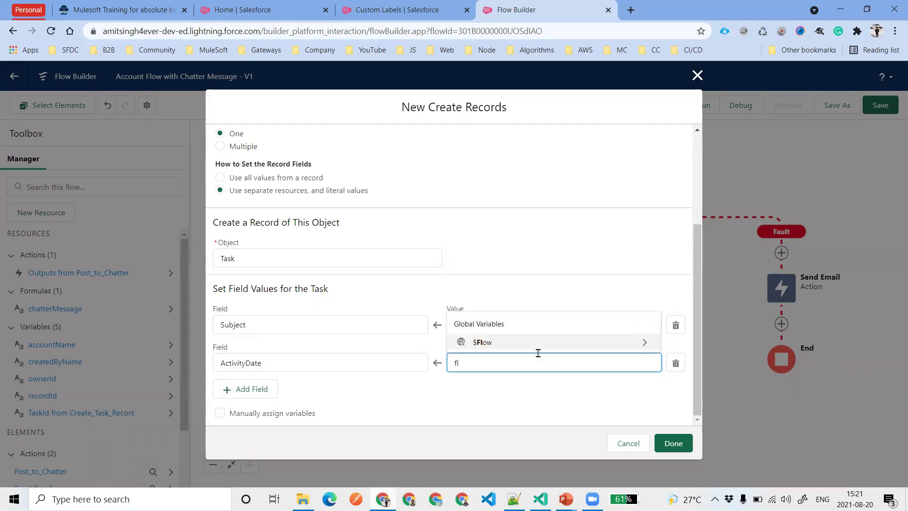
pyautogui.click(537, 349)
pyautogui.click(543, 388)
# Add Description 'Account task creating failed' and save the element
pyautogui.click(236, 394)
pyautogui.scroll(-1, 365, 391)
pyautogui.click(304, 362)
pyautogui.write('de')
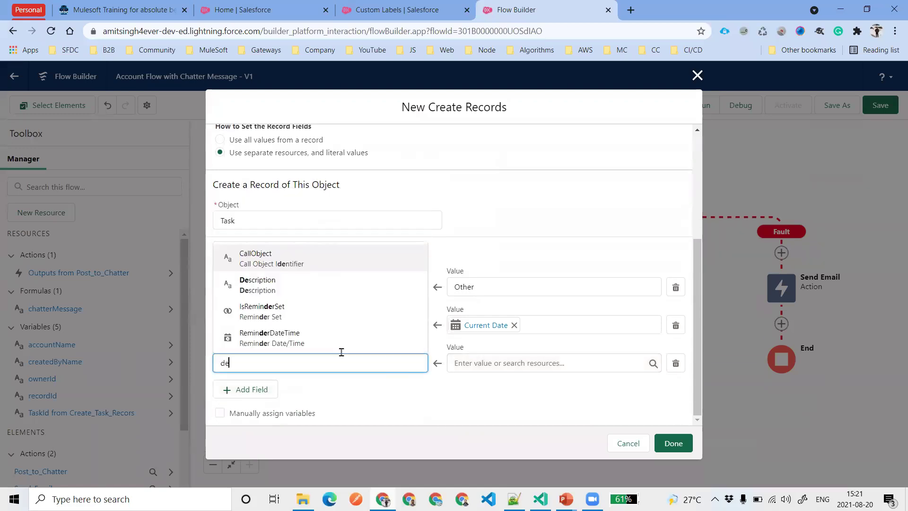
pyautogui.click(294, 289)
pyautogui.click(517, 358)
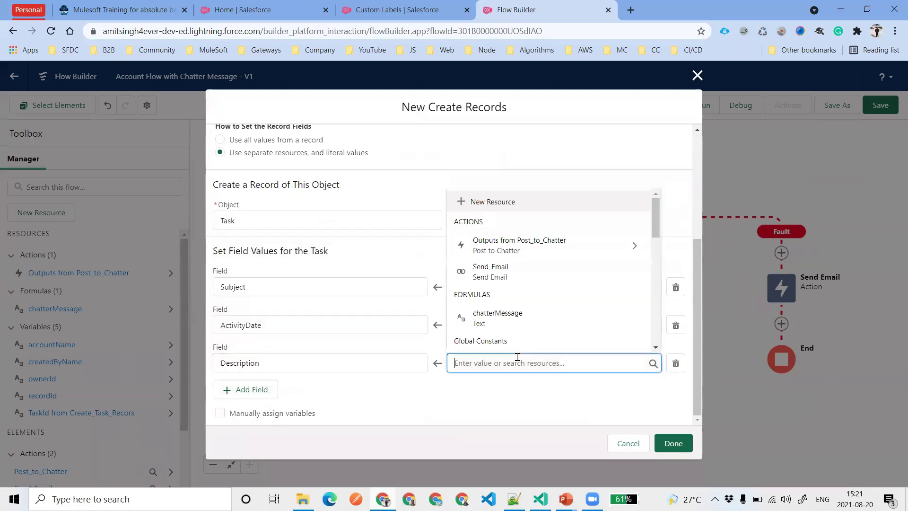
pyautogui.click(490, 363)
pyautogui.write('Accou')
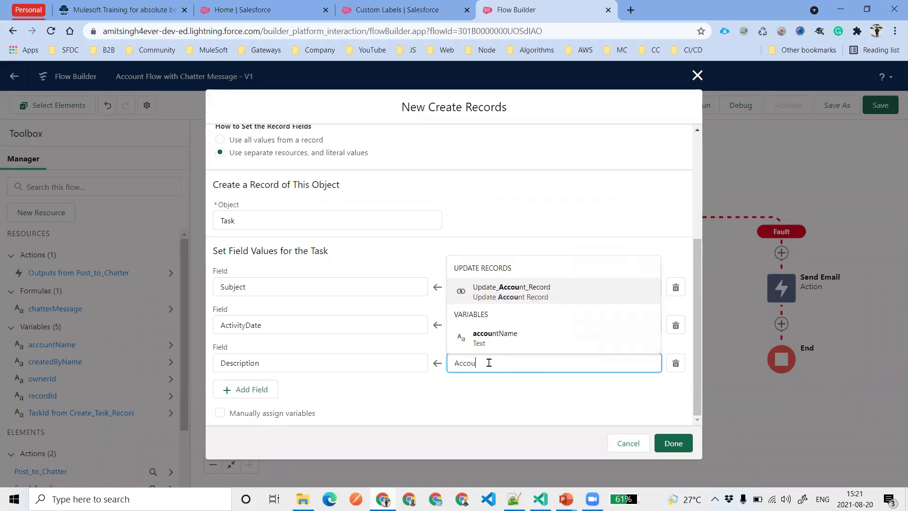
pyautogui.write('nt Rtask creating failed')
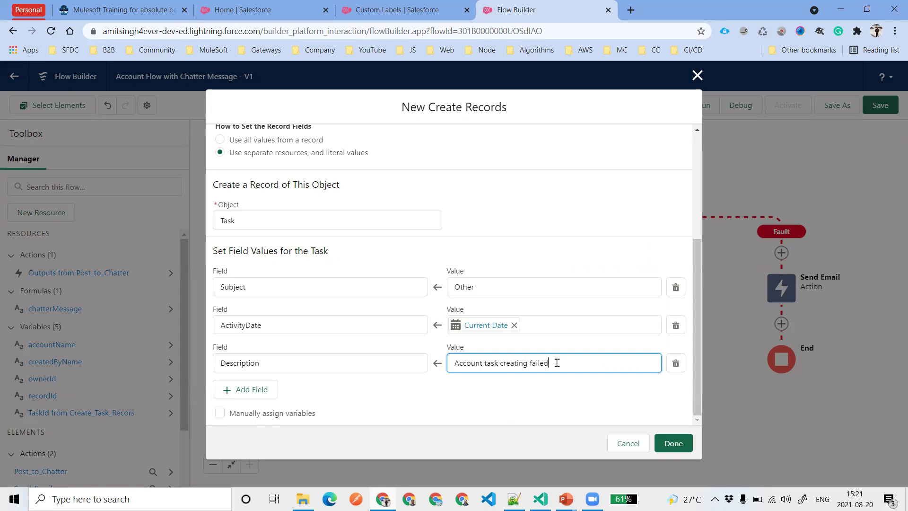
pyautogui.moveTo(557, 362); pyautogui.dragTo(444, 361)
pyautogui.click(488, 395)
pyautogui.click(668, 447)
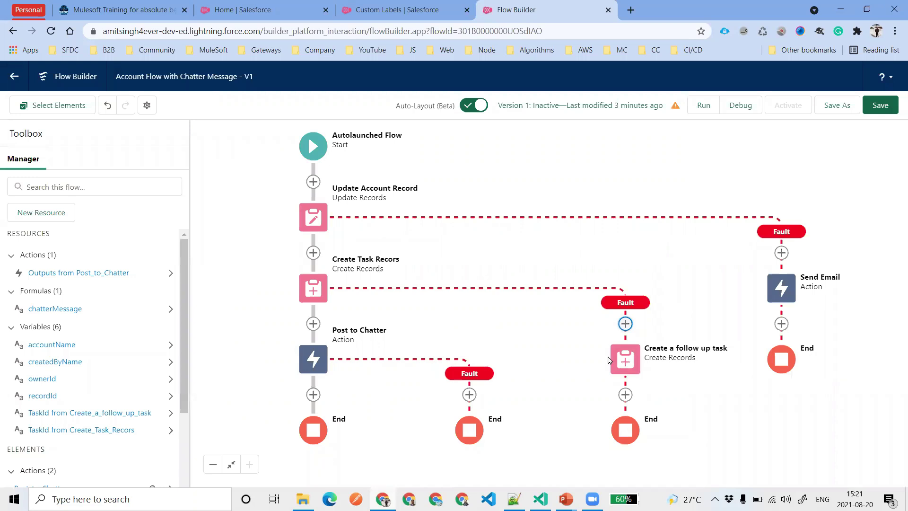
# Start adding a Pause element under the Post to Chatter fault, then cancel it
pyautogui.moveTo(549, 342); pyautogui.dragTo(543, 263)
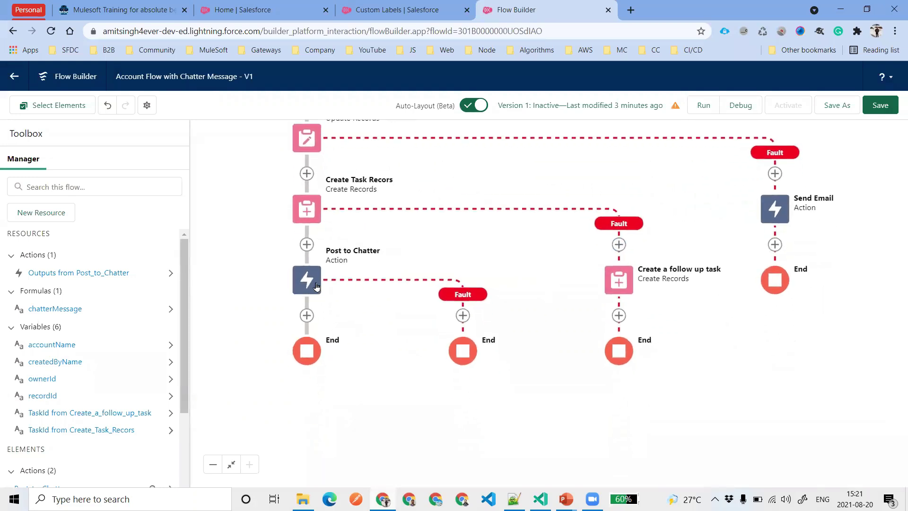
pyautogui.click(463, 315)
pyautogui.scroll(-3, 461, 426)
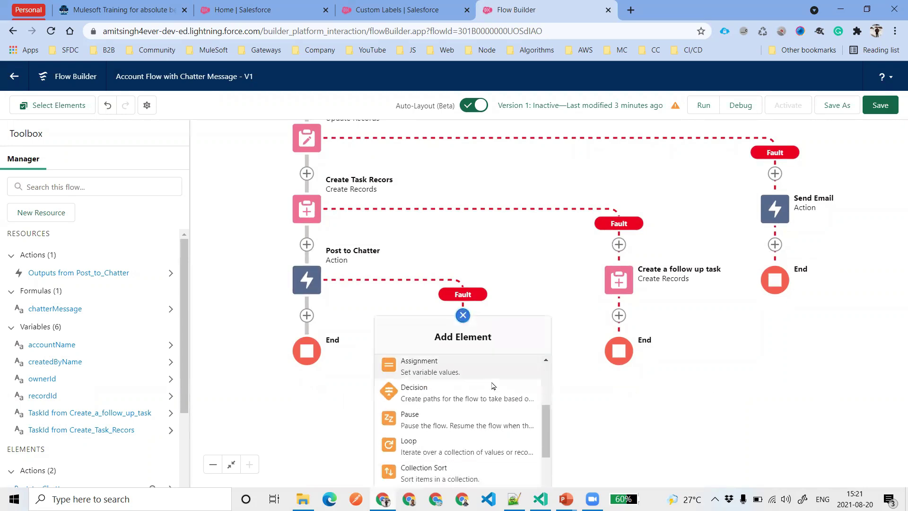
pyautogui.click(467, 423)
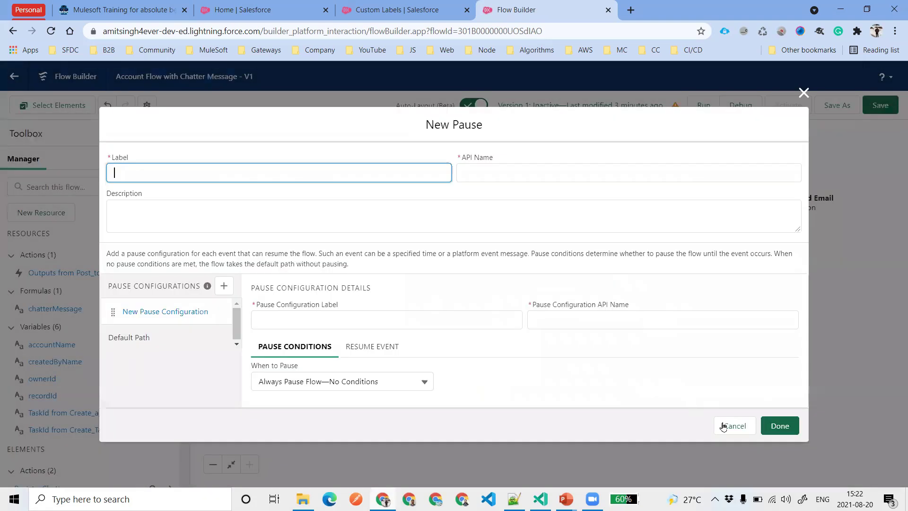
pyautogui.click(734, 426)
# Save the flow with Ctrl+S and close the Review these issues warnings panel
pyautogui.scroll(3, 558, 306)
pyautogui.hotkey('ctrl', 's')
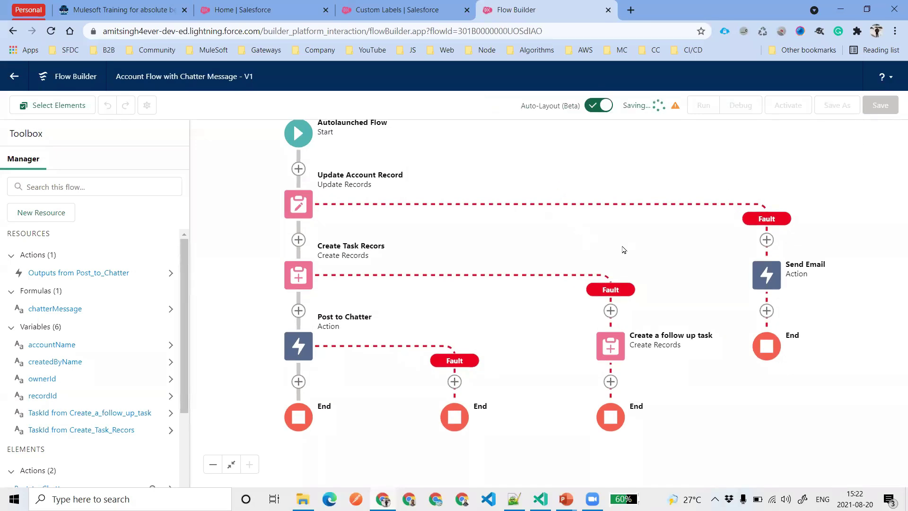
pyautogui.click(782, 134)
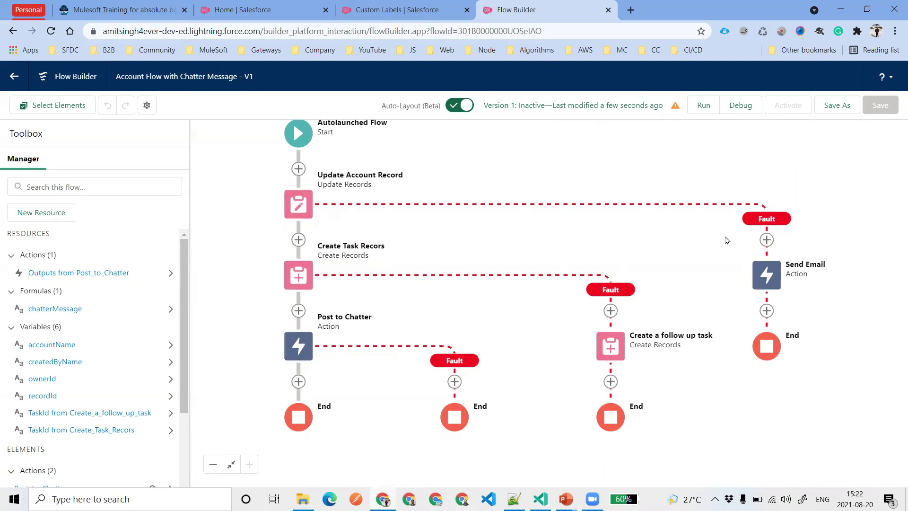
# Open the Debug dialog for the saved flow from the toolbar
pyautogui.scroll(-3, 108, 344)
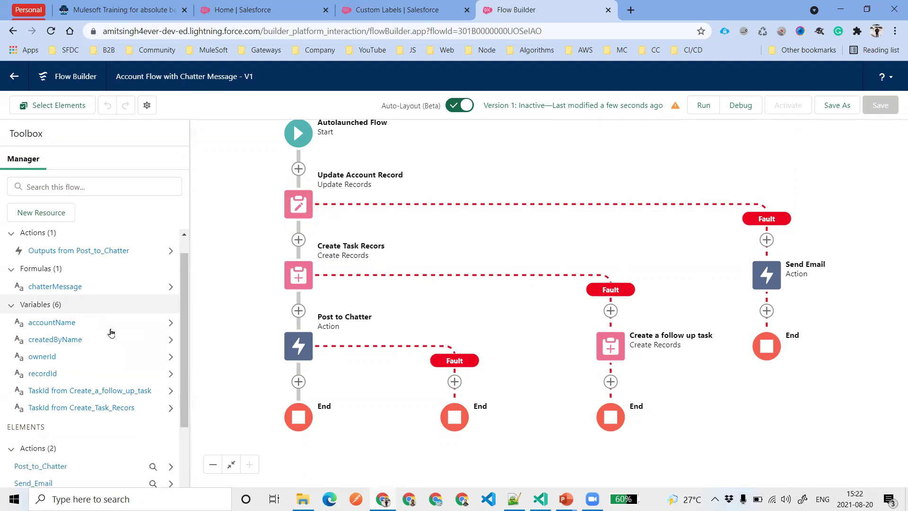
pyautogui.scroll(1, 105, 355)
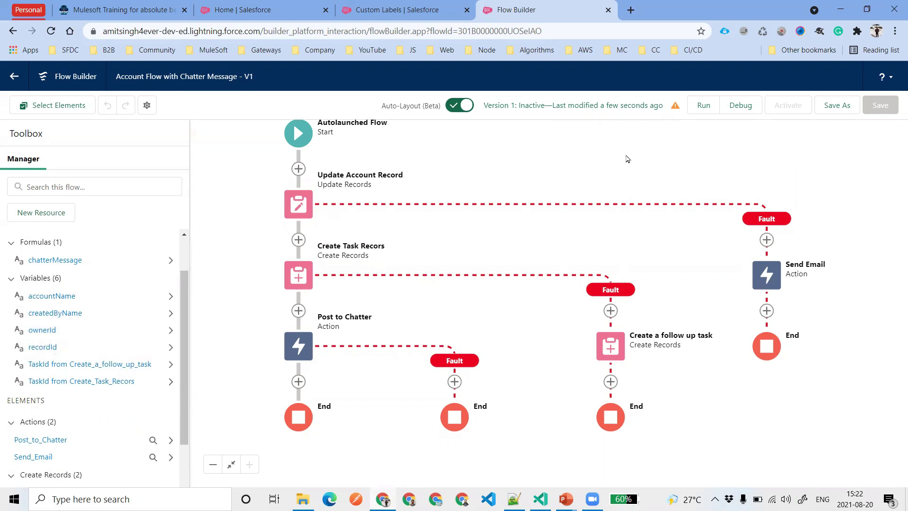
pyautogui.click(738, 108)
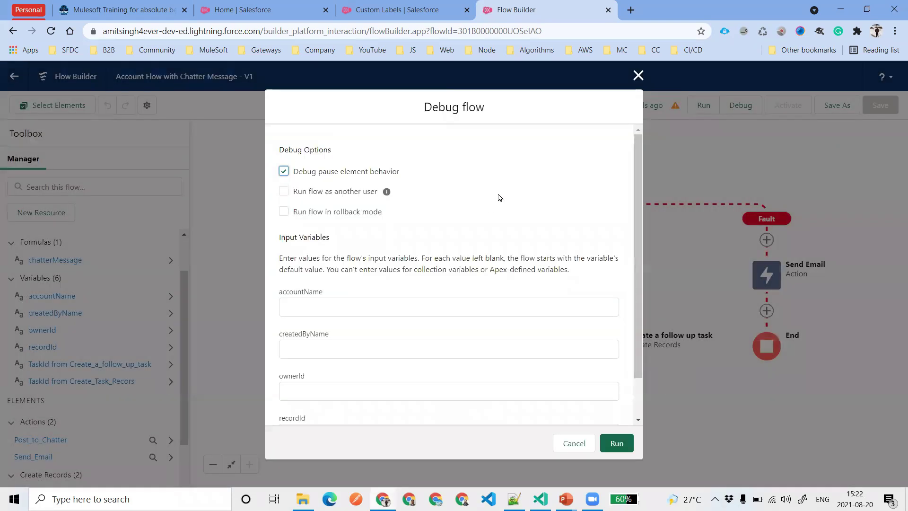
# Turn on rollback mode and enter the user's full name in accountName and createdByName
pyautogui.click(284, 212)
pyautogui.scroll(-1, 438, 246)
pyautogui.click(391, 257)
pyautogui.click(379, 297)
pyautogui.tripleClick(355, 260)
pyautogui.hotkey('ctrl', 'c')
pyautogui.click(351, 305)
pyautogui.hotkey('ctrl', 'v')
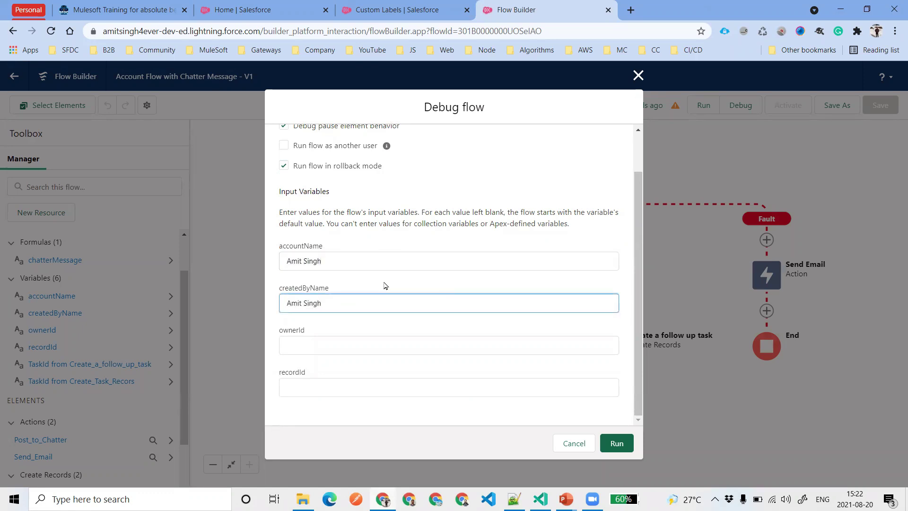
pyautogui.click(268, 5)
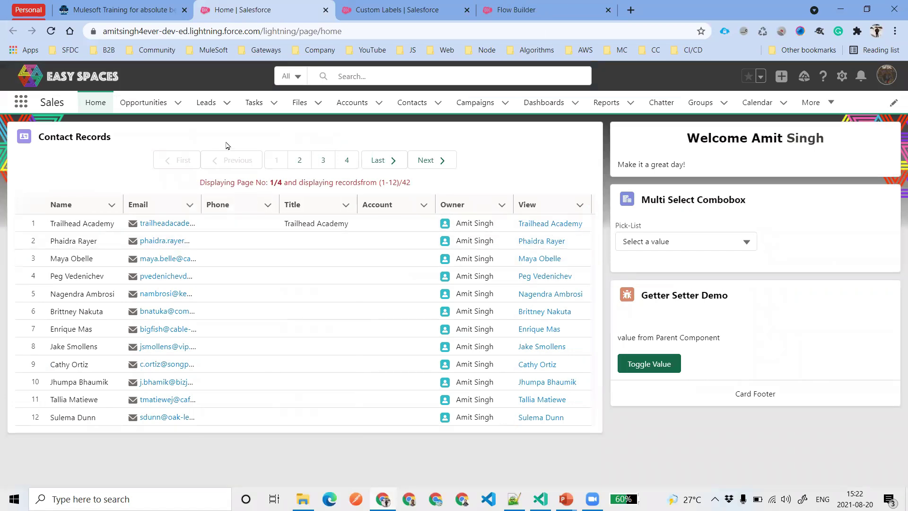
# Copy the Burlington Textiles account's record ID from its URL into the recordId input
pyautogui.click(350, 102)
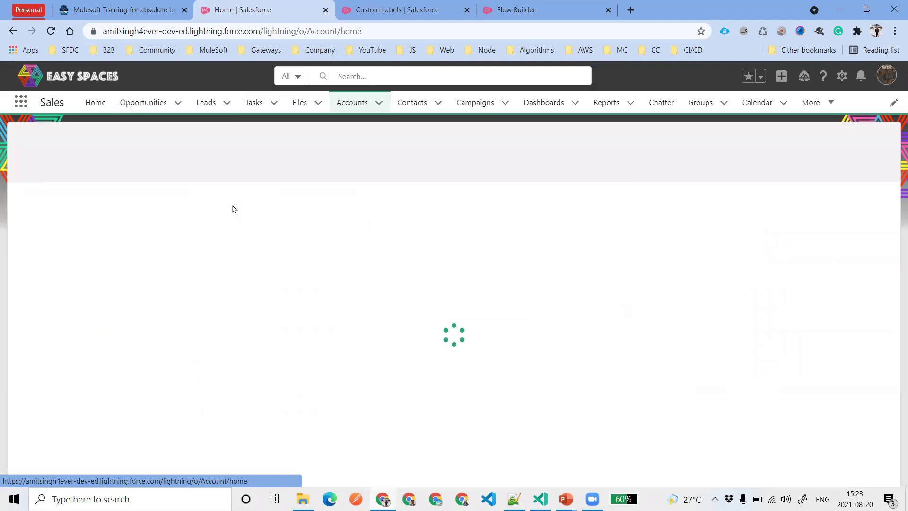
pyautogui.click(272, 213)
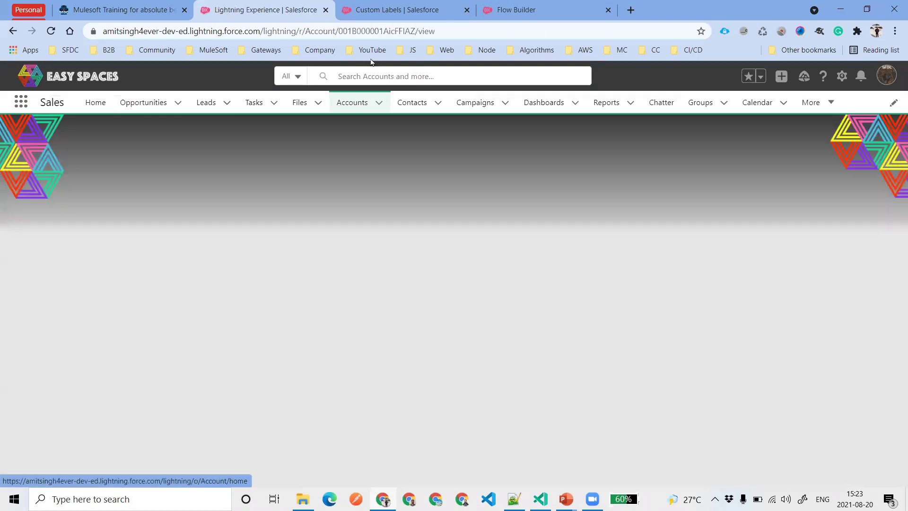
pyautogui.click(374, 32)
pyautogui.doubleClick(378, 31)
pyautogui.click(402, 10)
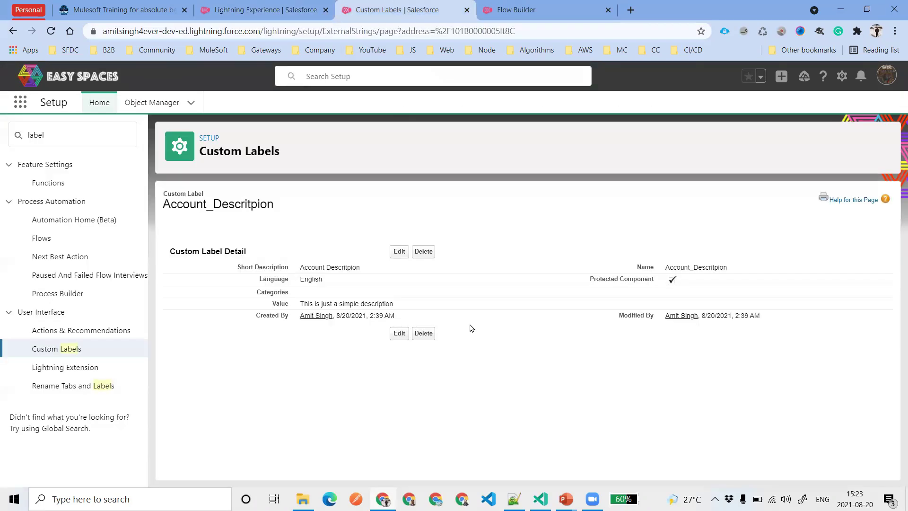
pyautogui.hotkey('ctrl', 'Tab')
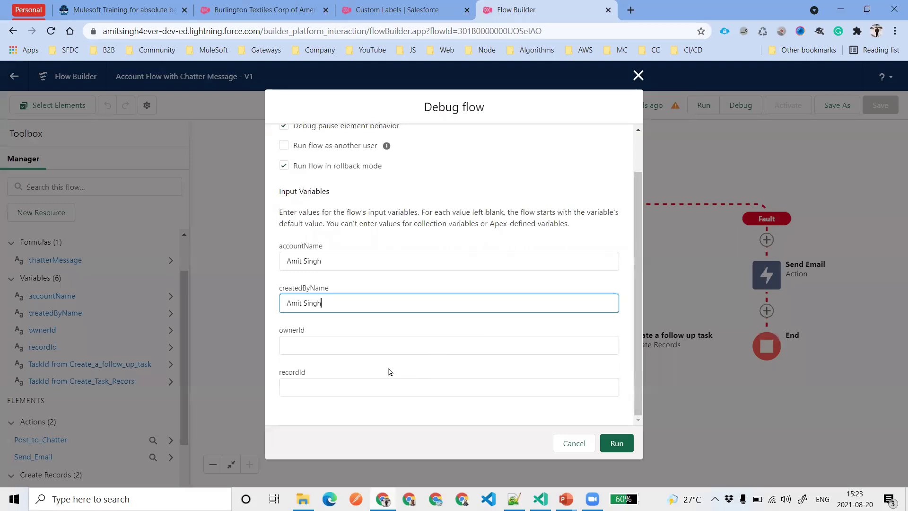
pyautogui.click(390, 387)
pyautogui.hotkey('ctrl', 'v')
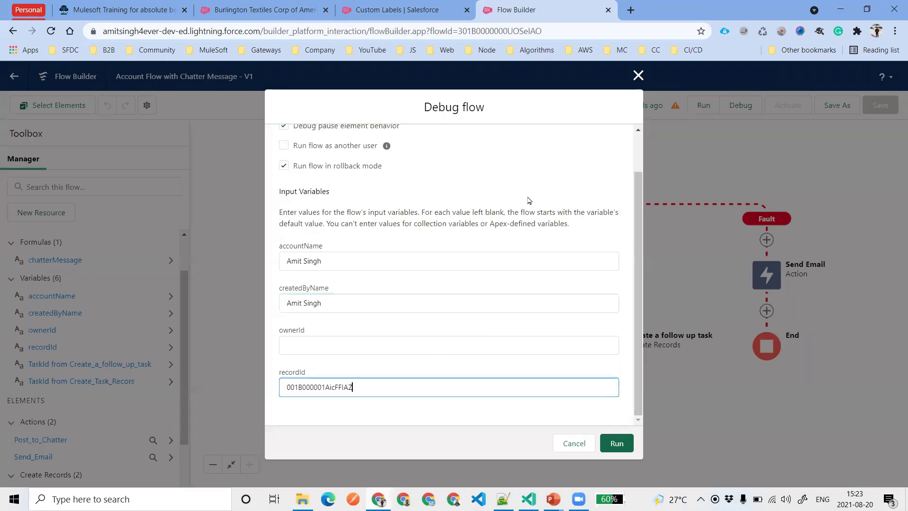
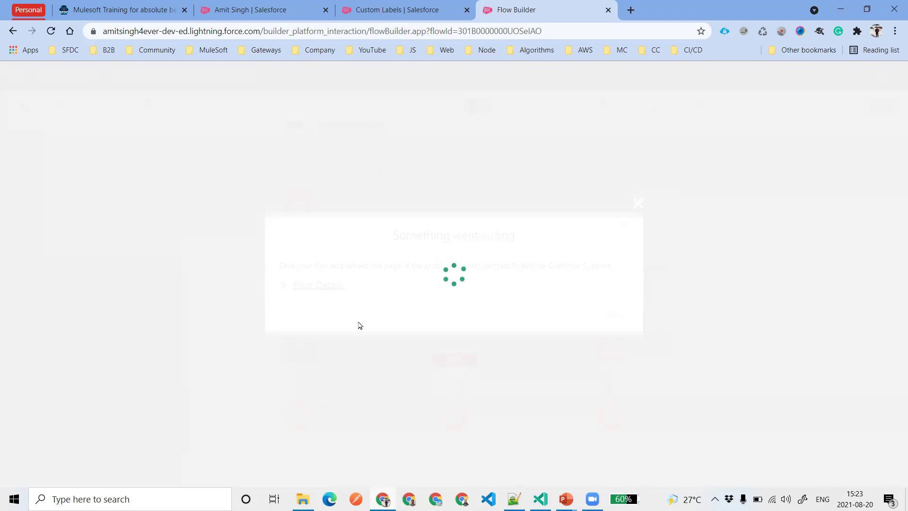
# Reload Flow Builder, enter the user's name in accountName and createdByName, and paste the ownerId
pyautogui.hotkey('ctrl', 'r')
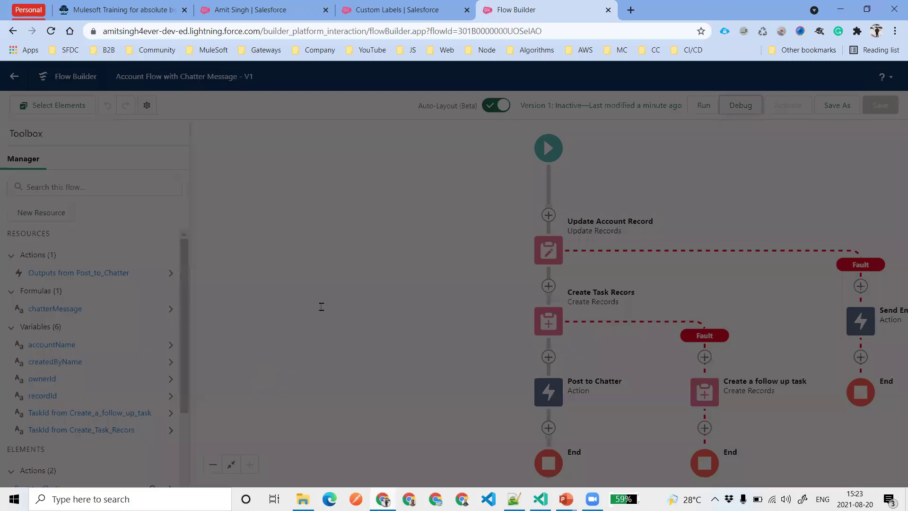
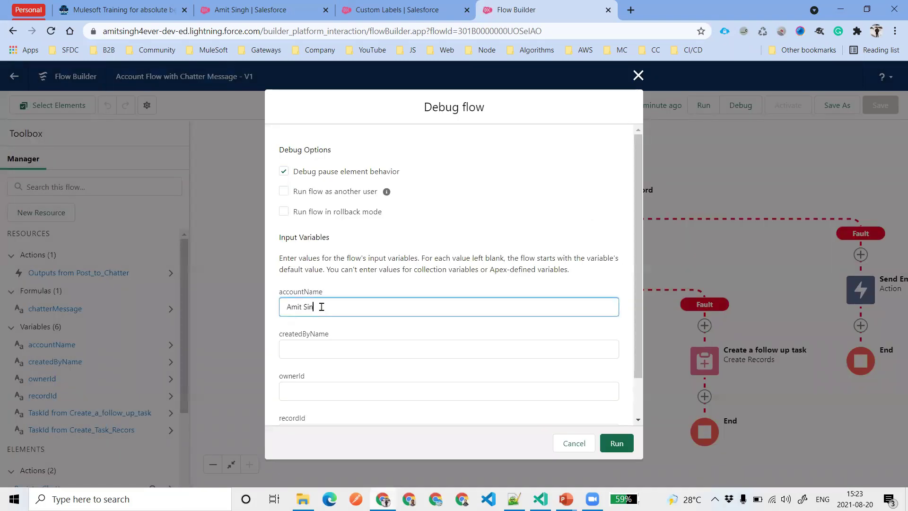
pyautogui.press('Tab')
pyautogui.press('Tab')
pyautogui.write('005B0000006aOCzIAM')
# Paste the Burlington Textiles account's record ID into recordId and run the debug
pyautogui.click(258, 10)
pyautogui.click(13, 31)
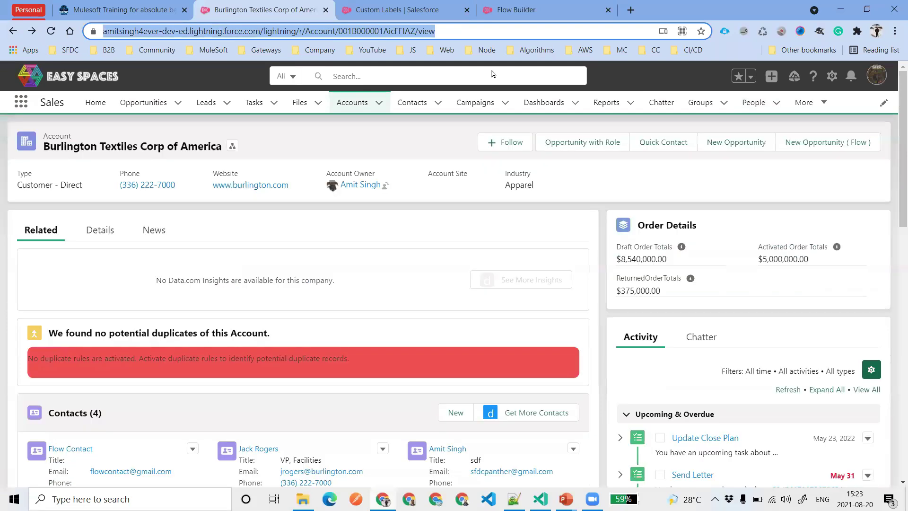
pyautogui.hotkey('ctrl', 'c')
pyautogui.click(516, 10)
pyautogui.click(397, 385)
pyautogui.hotkey('ctrl', 'v')
pyautogui.click(438, 303)
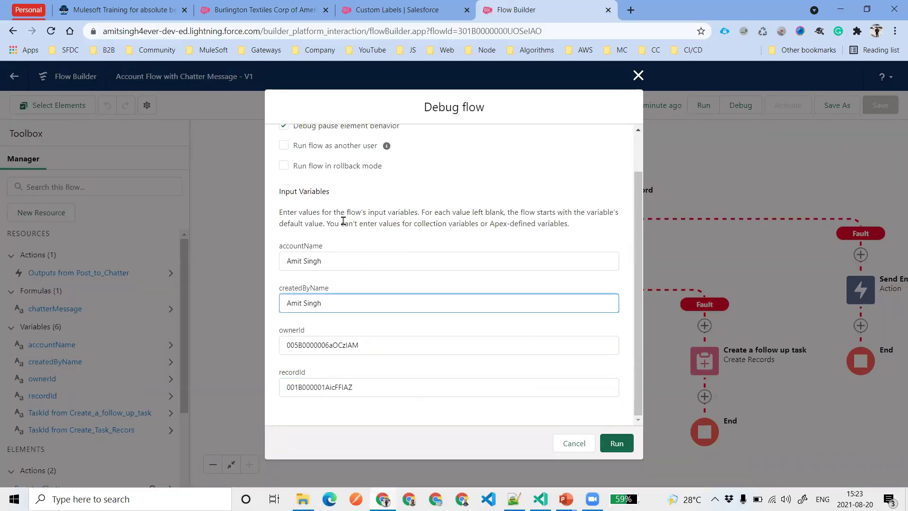
pyautogui.click(616, 443)
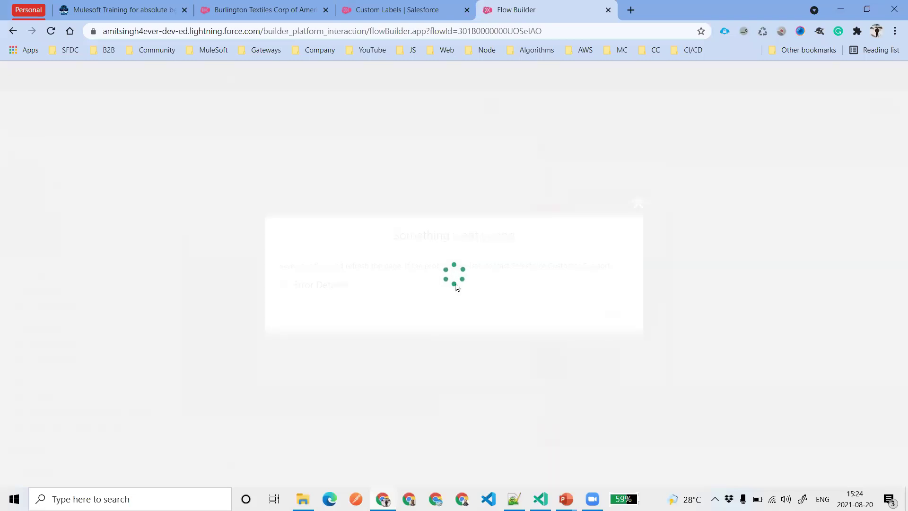
# Reload Flow Builder and save the flow as a new version
pyautogui.click(48, 34)
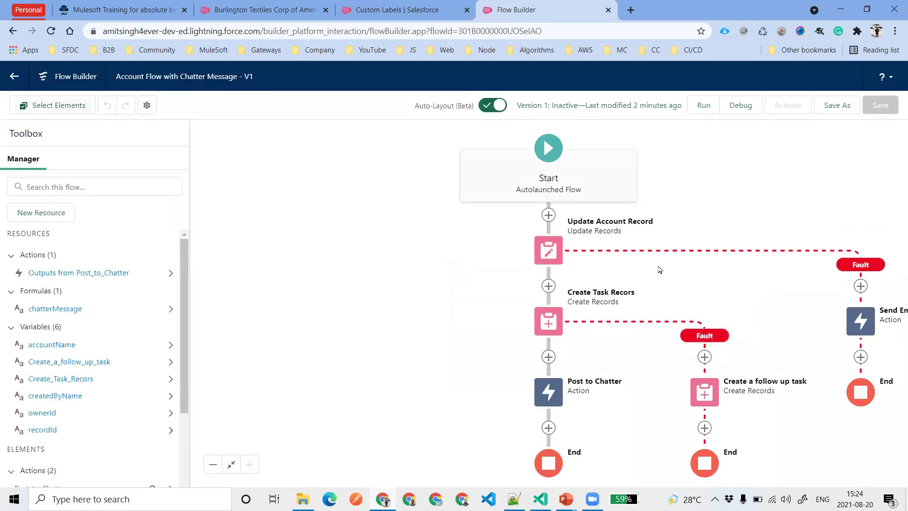
pyautogui.scroll(-3, 666, 233)
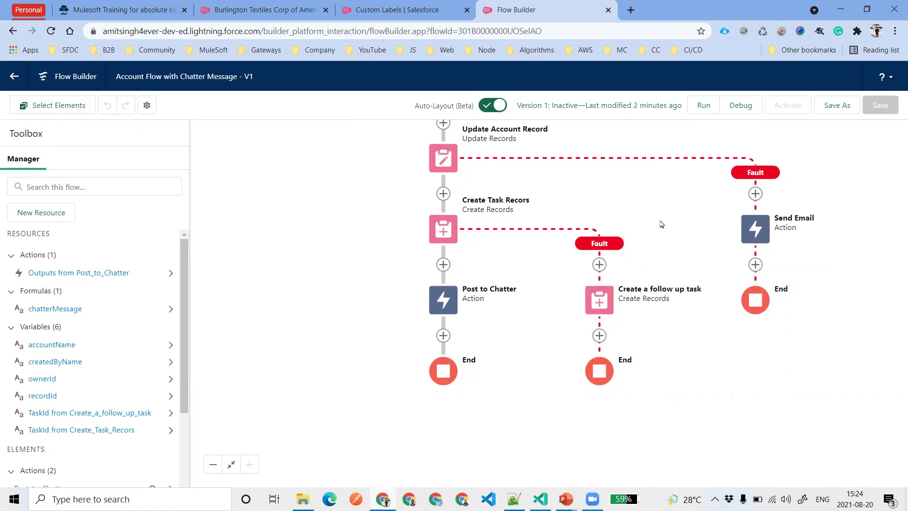
pyautogui.scroll(2, 652, 241)
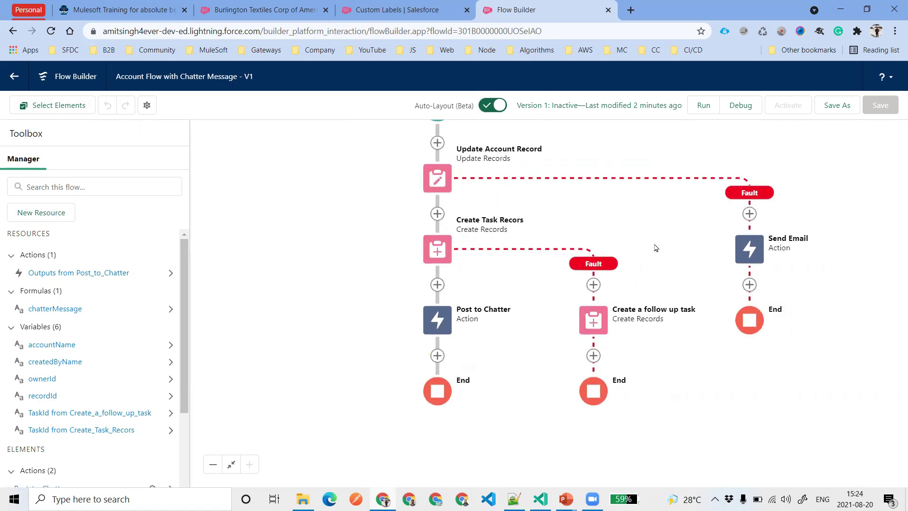
pyautogui.click(845, 105)
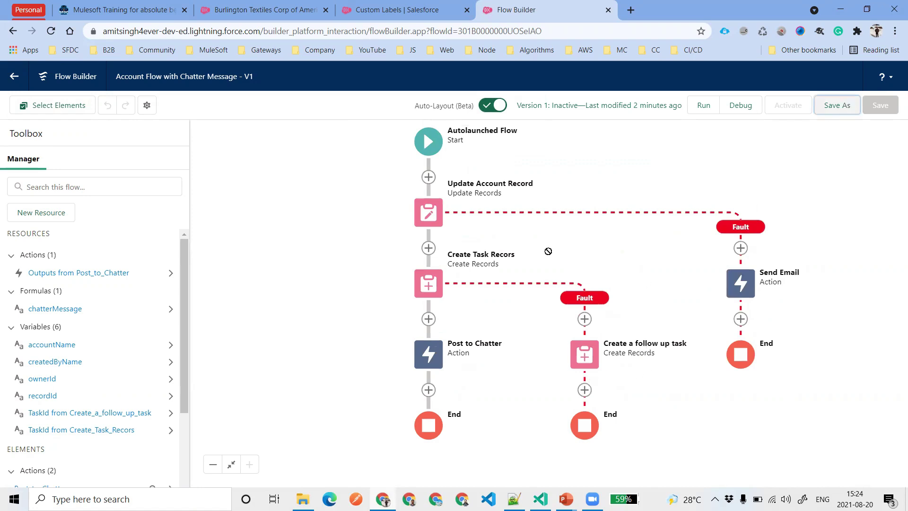
pyautogui.press('Return')
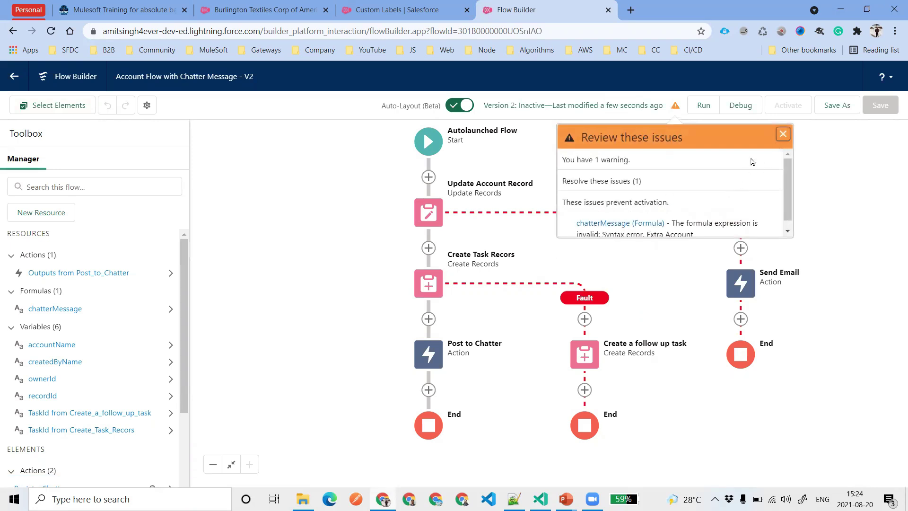
# Open the flagged chatterMessage formula from the issues list and dismiss the error alert
pyautogui.scroll(-1, 717, 220)
pyautogui.scroll(-1, 718, 225)
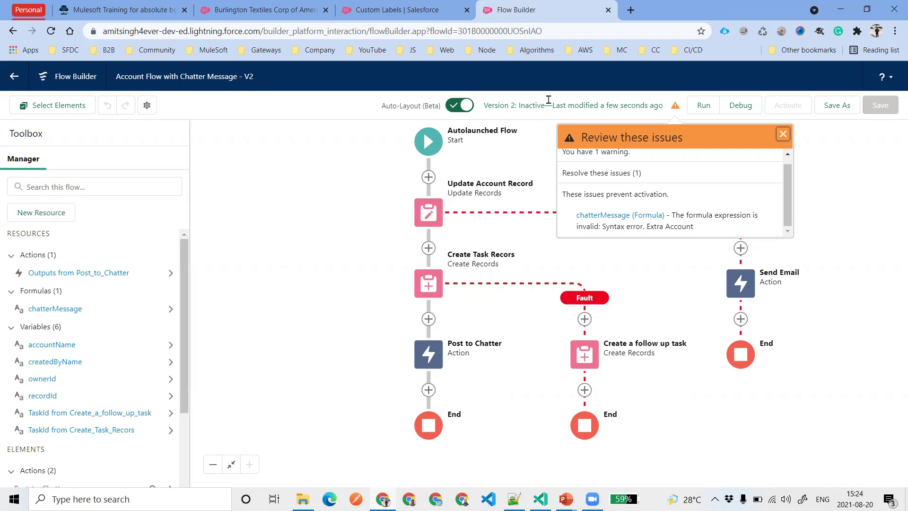
pyautogui.click(603, 215)
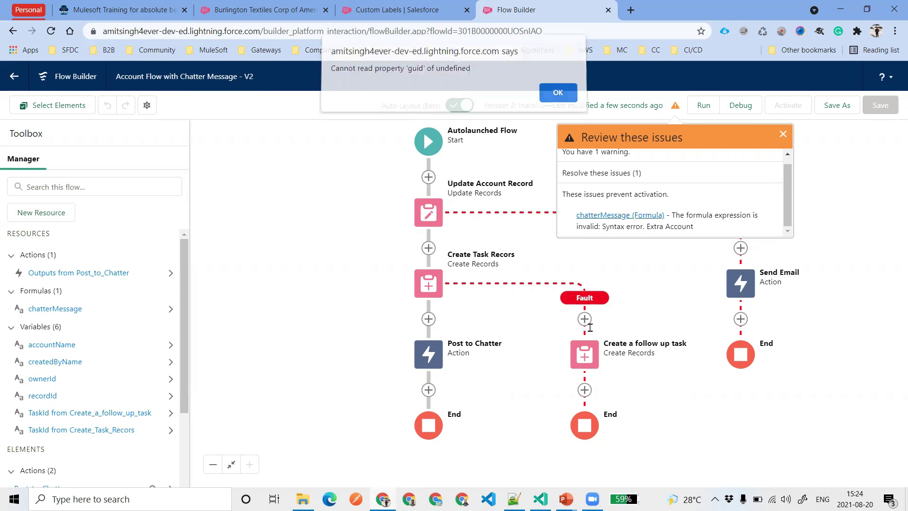
pyautogui.press('Return')
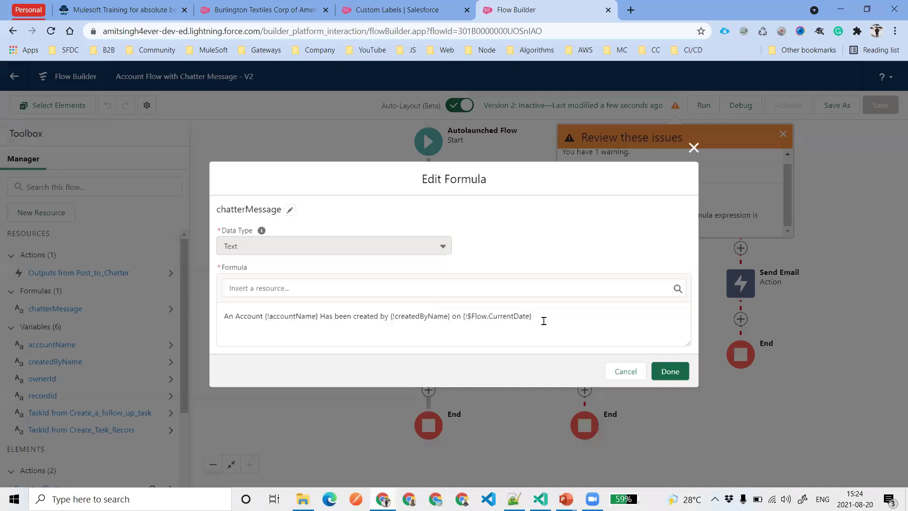
# Replace the first formula reference with the {!accountName} resource and delete the extra braces
pyautogui.click(623, 368)
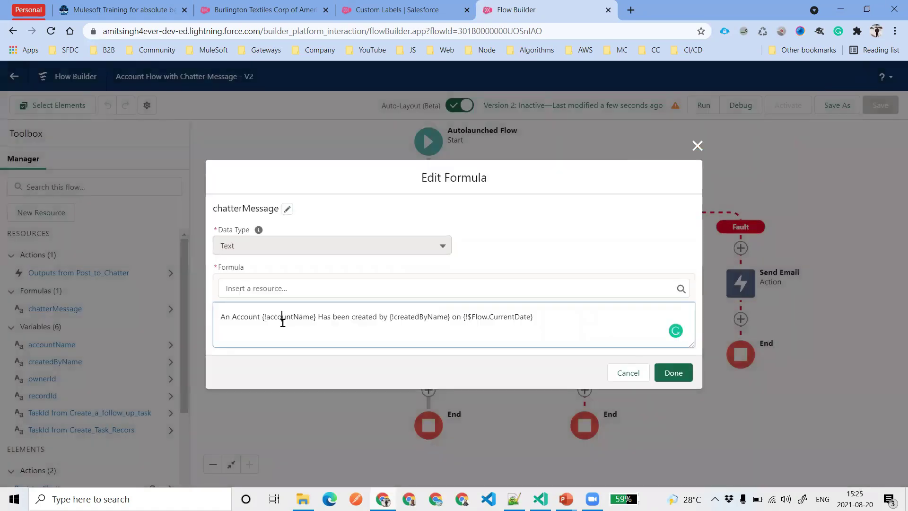
pyautogui.doubleClick(283, 316)
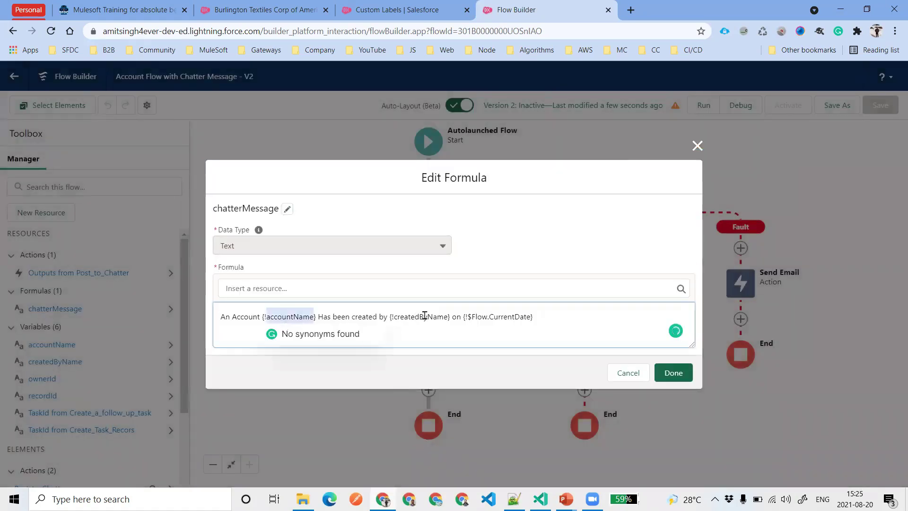
pyautogui.click(276, 289)
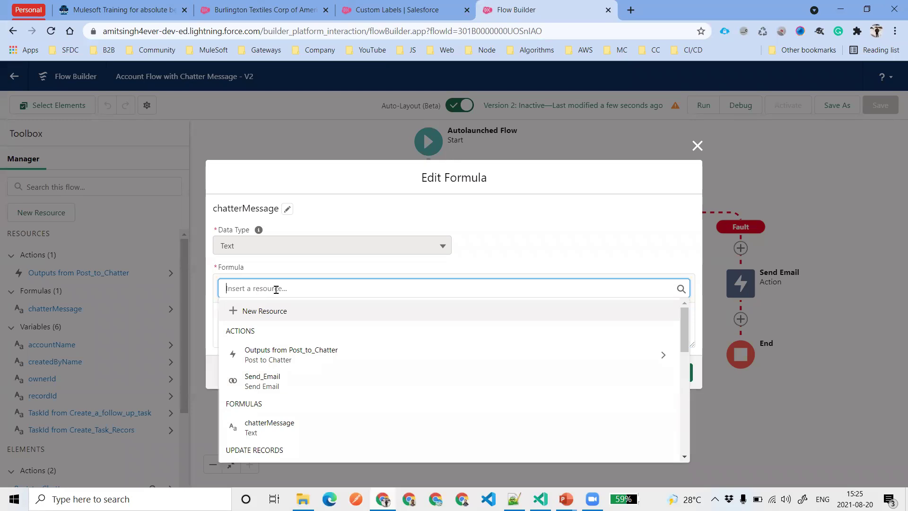
pyautogui.write('acc')
pyautogui.click(280, 378)
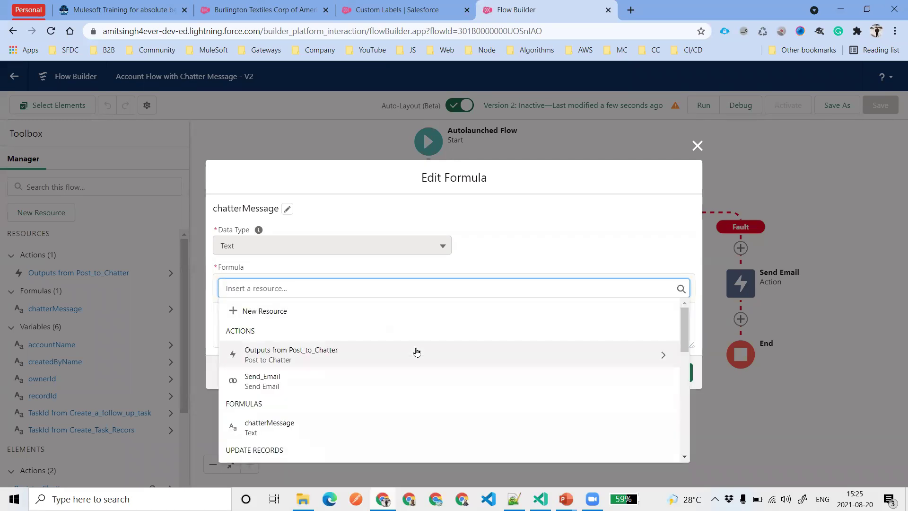
pyautogui.click(337, 273)
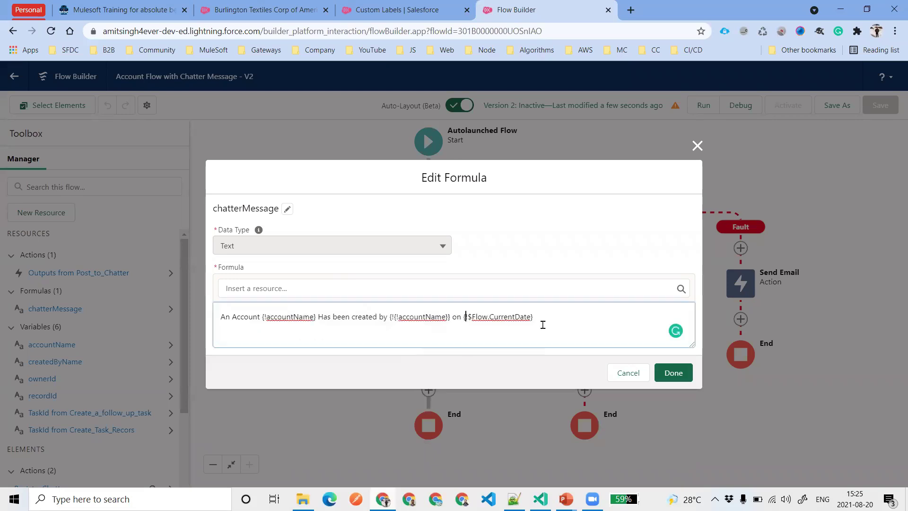
pyautogui.click(451, 322)
pyautogui.press('BackSpace')
pyautogui.click(394, 317)
pyautogui.press('BackSpace')
pyautogui.press('BackSpace')
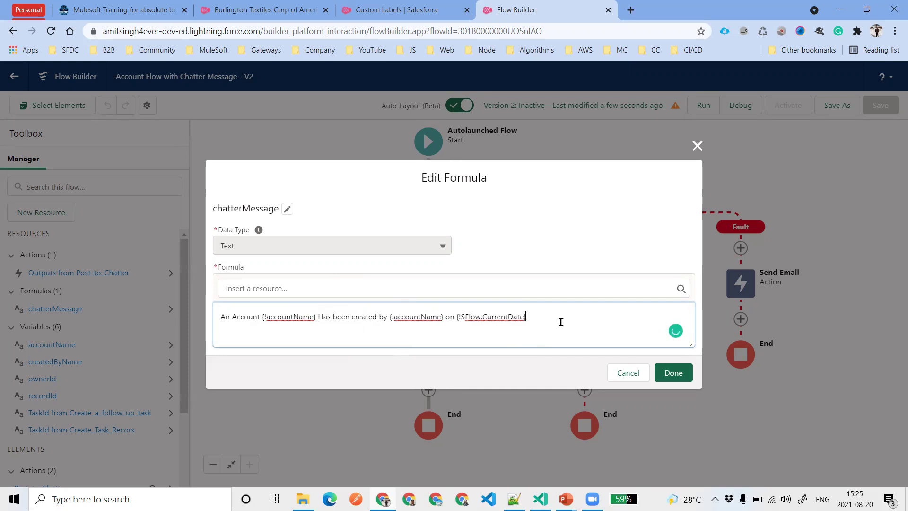
# Replace the second reference with {!createdByName}, add a space before 'on', and save the flow
pyautogui.doubleClick(419, 316)
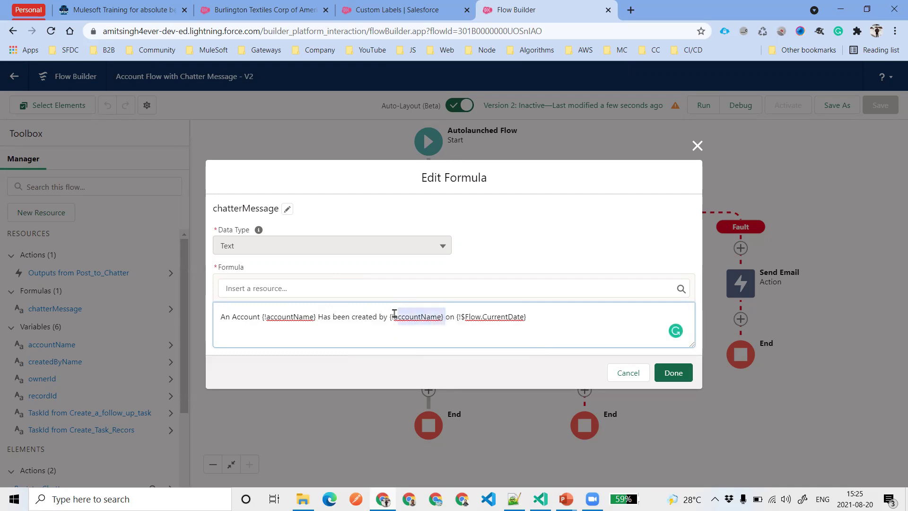
pyautogui.click(425, 288)
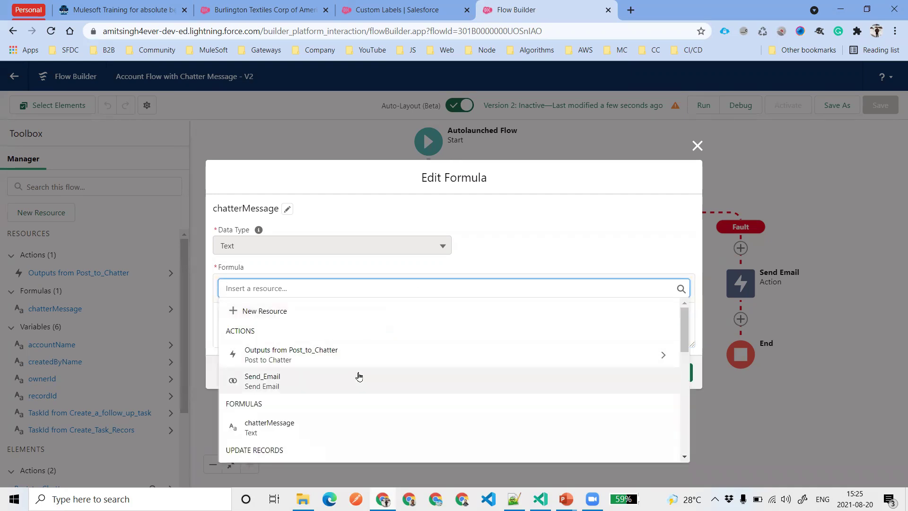
pyautogui.scroll(-1, 340, 396)
pyautogui.scroll(-2, 338, 396)
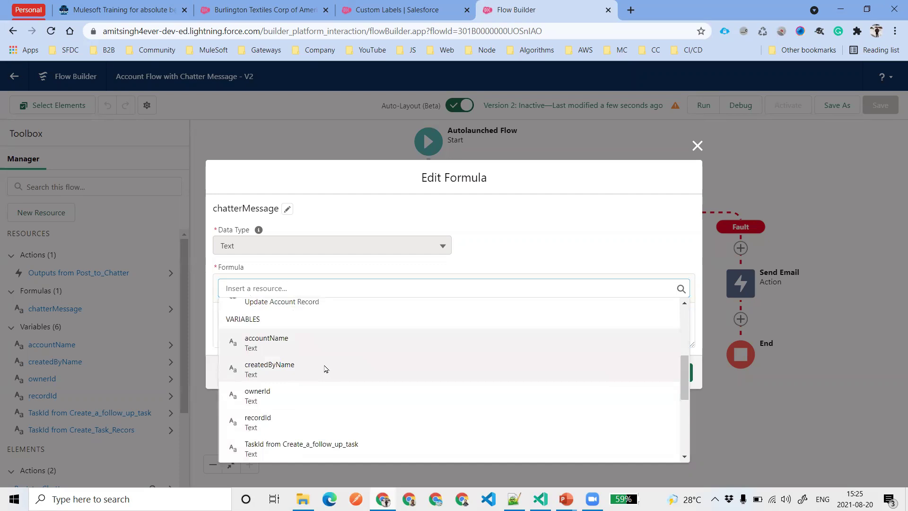
pyautogui.click(326, 368)
pyautogui.click(450, 317)
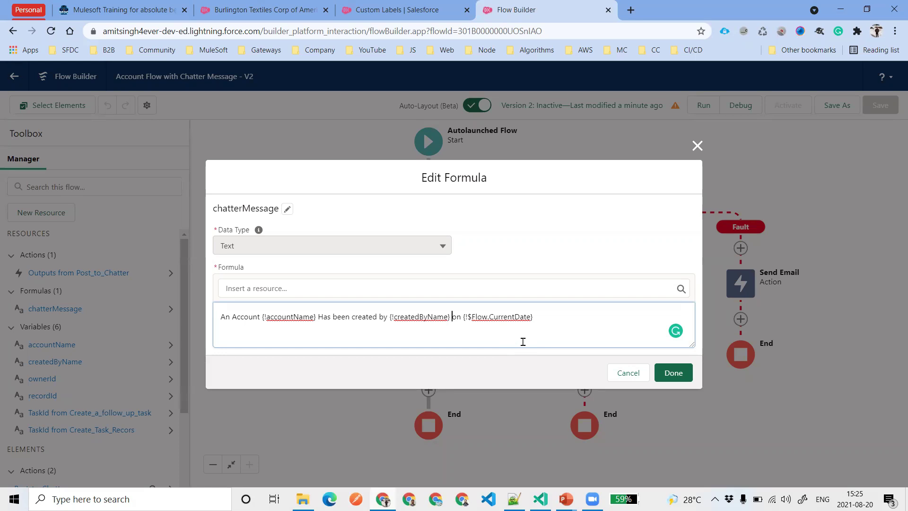
pyautogui.click(668, 376)
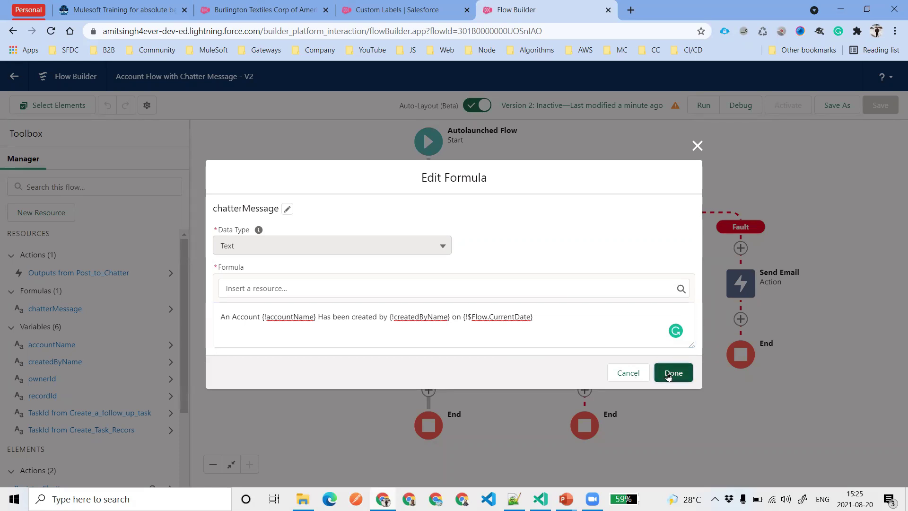
pyautogui.click(884, 105)
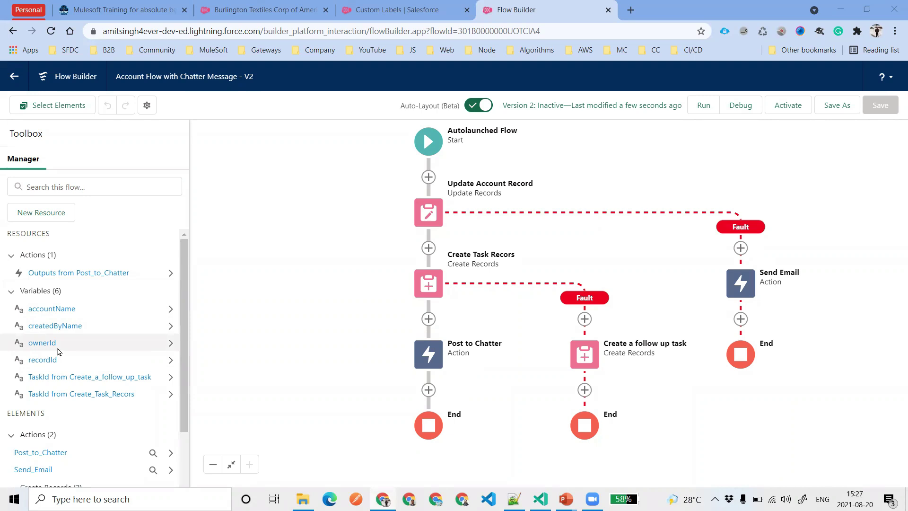
# Review the Post to Chatter action's message text, then close the editor
pyautogui.click(429, 353)
pyautogui.doubleClick(429, 353)
pyautogui.doubleClick(276, 244)
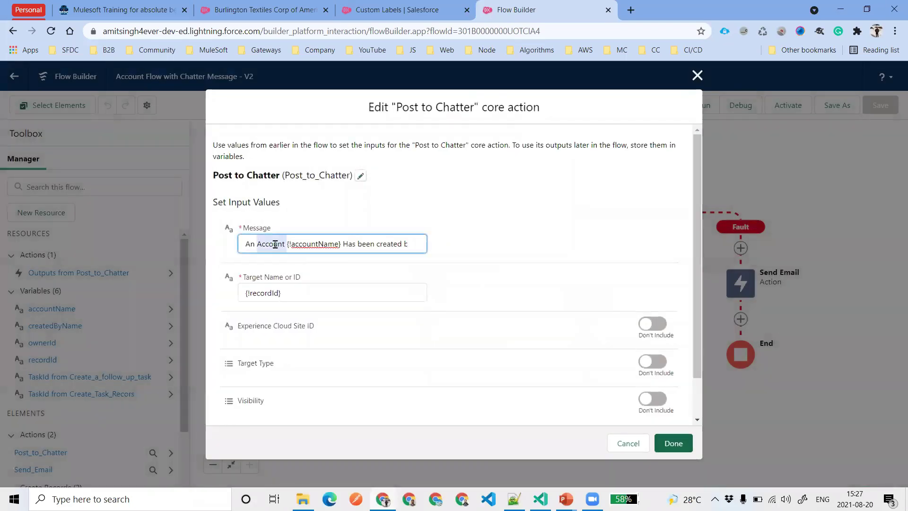
pyautogui.tripleClick(275, 244)
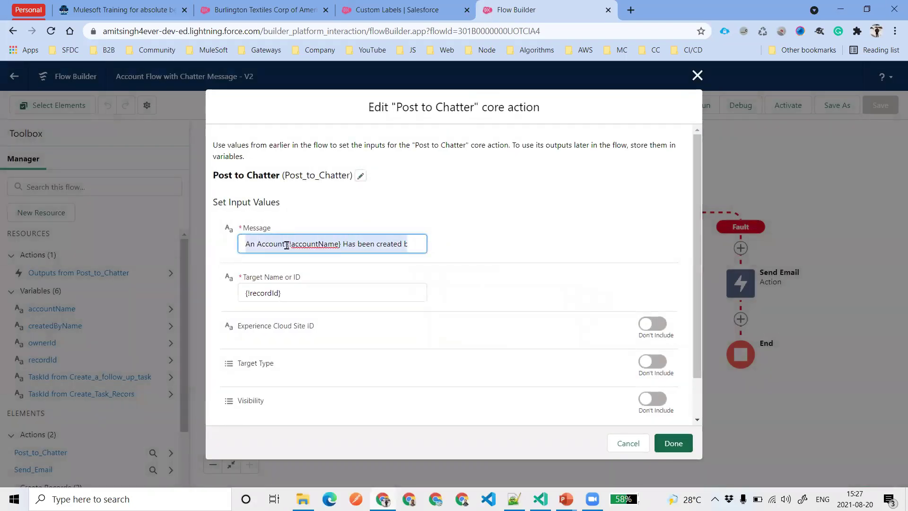
pyautogui.doubleClick(263, 236)
pyautogui.tripleClick(263, 237)
pyautogui.click(673, 443)
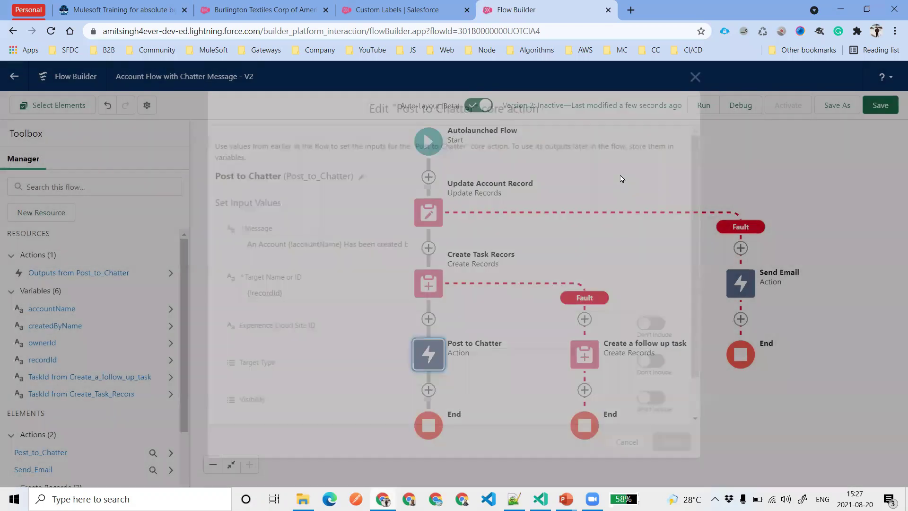
# Start a debug run without saving, then cancel it
pyautogui.click(741, 105)
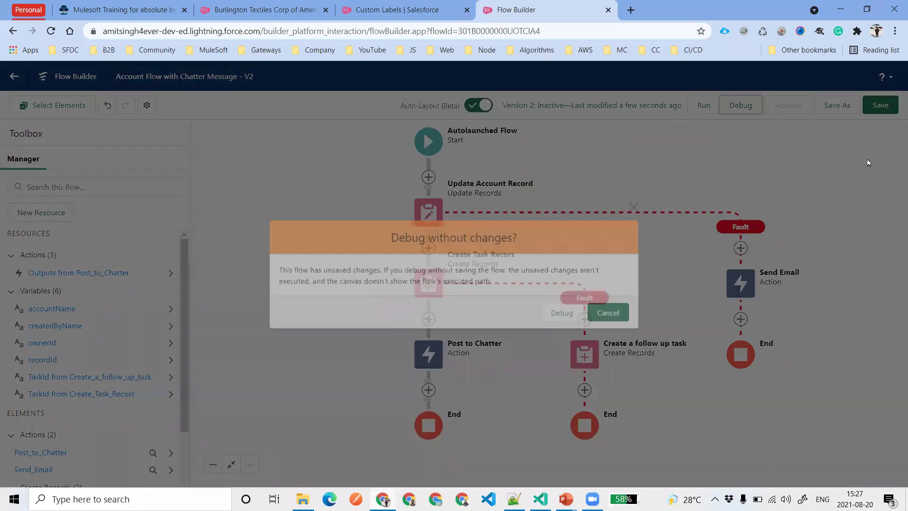
pyautogui.click(562, 313)
pyautogui.click(573, 442)
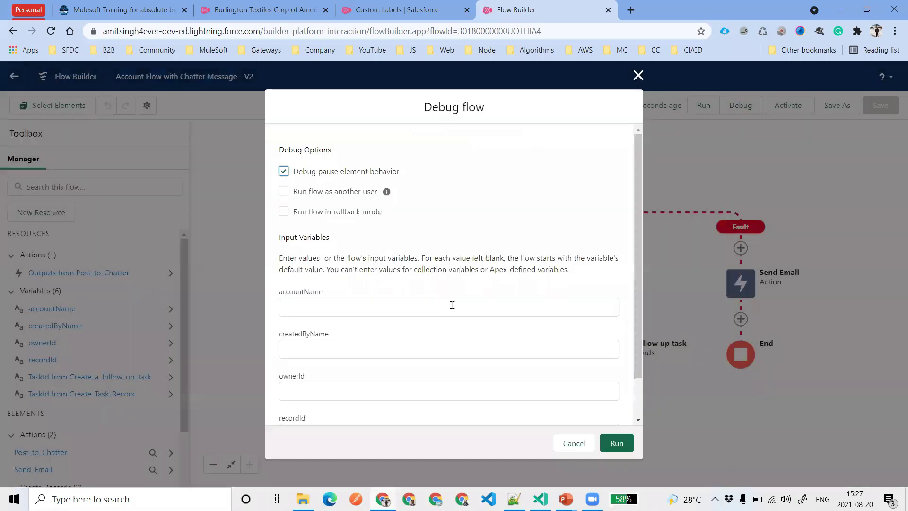
# Open the debug options, enter the user's name, and paste copied text into recordId
pyautogui.click(451, 306)
pyautogui.press('Tab')
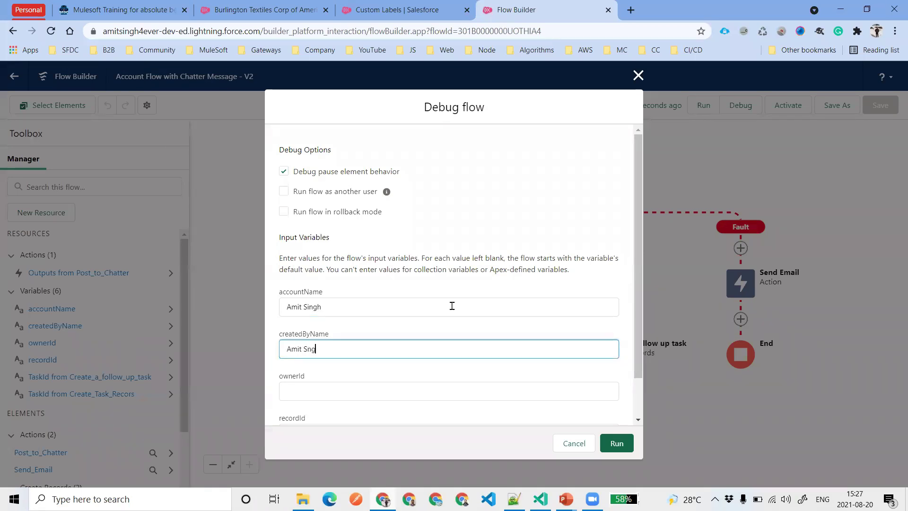
pyautogui.scroll(-2, 462, 298)
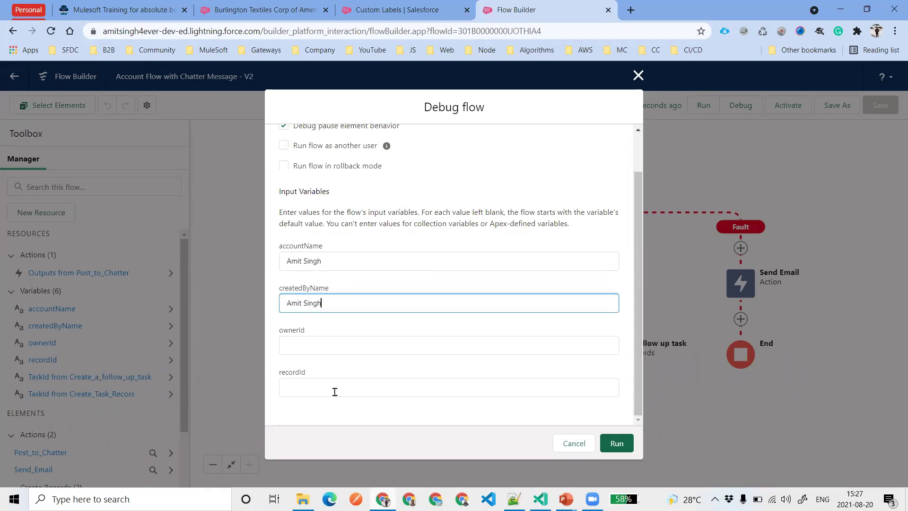
pyautogui.click(334, 390)
pyautogui.write('An Account {!accountName} Has been created by {!createdByName} on {!$Flow.CurrentDate}')
pyautogui.press('BackSpace')
# Copy the Burlington Textiles record ID from its URL into recordId, replacing the wrong value
pyautogui.click(248, 13)
pyautogui.doubleClick(399, 30)
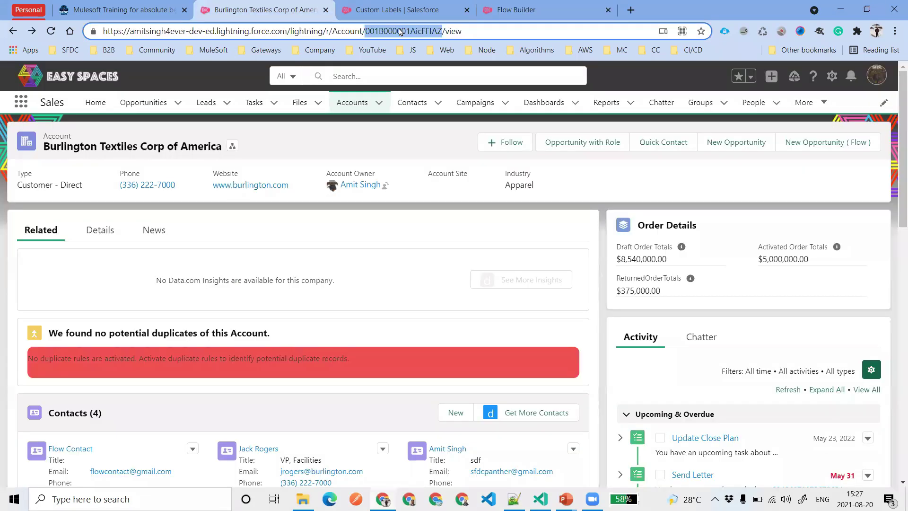
pyautogui.hotkey('ctrl', 'c')
pyautogui.hotkey('ctrl', '4')
pyautogui.tripleClick(372, 380)
pyautogui.hotkey('ctrl', 'v')
# Copy the account owner's record ID into ownerId and run the debug
pyautogui.click(257, 14)
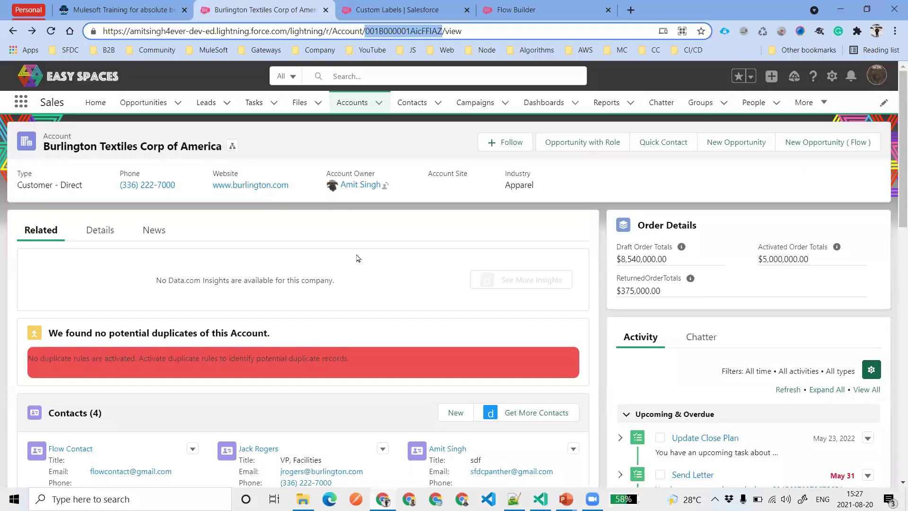
pyautogui.keyDown('ctrl'); pyautogui.click(354, 184); pyautogui.keyUp('ctrl')
pyautogui.click(382, 9)
pyautogui.doubleClick(397, 29)
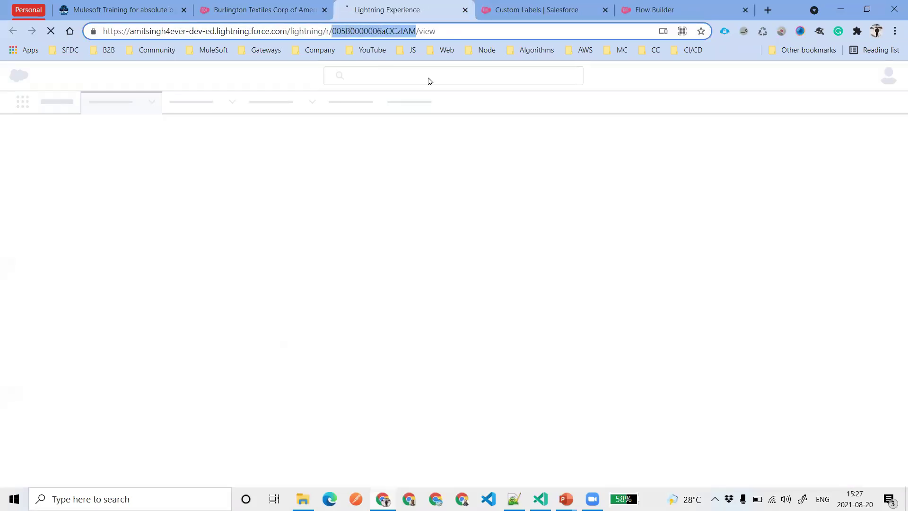
pyautogui.hotkey('ctrl', 'c')
pyautogui.hotkey('ctrl', '5')
pyautogui.click(354, 343)
pyautogui.hotkey('ctrl', 'v')
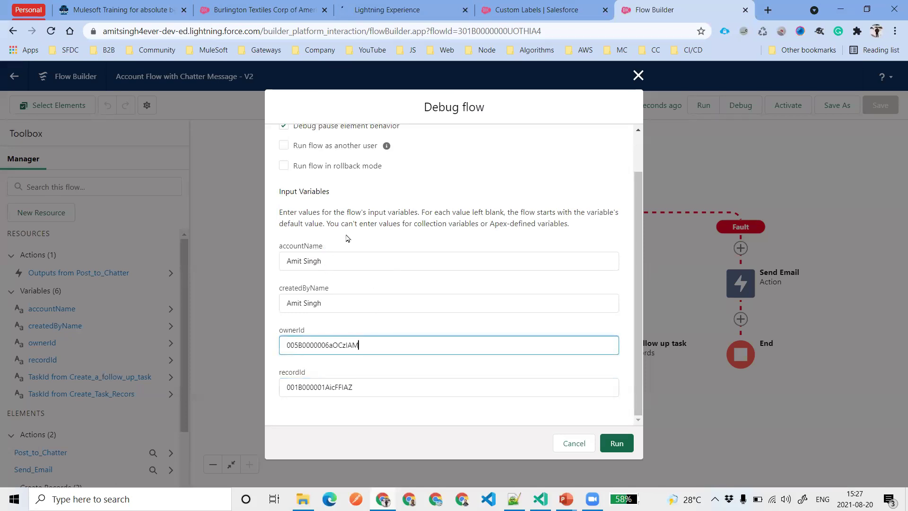
pyautogui.click(617, 443)
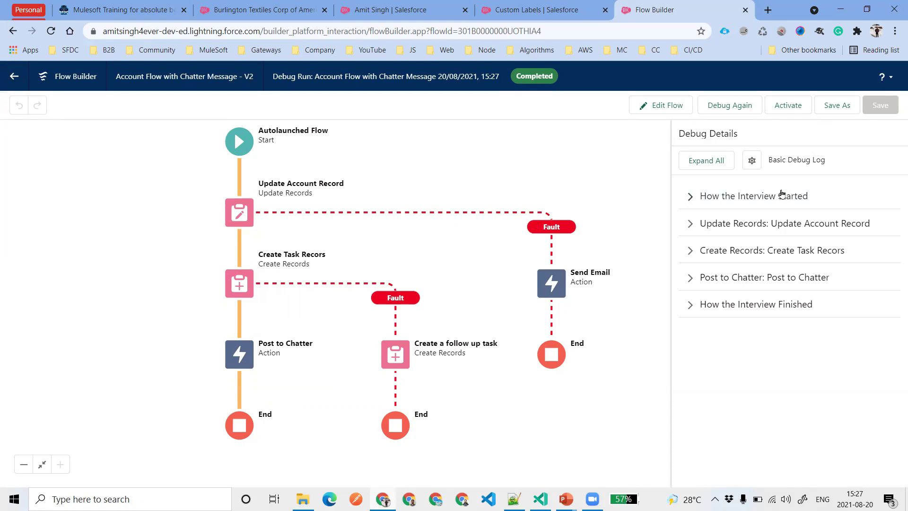
# Expand all debug details and select the created Task and Chatter feed item IDs
pyautogui.click(708, 160)
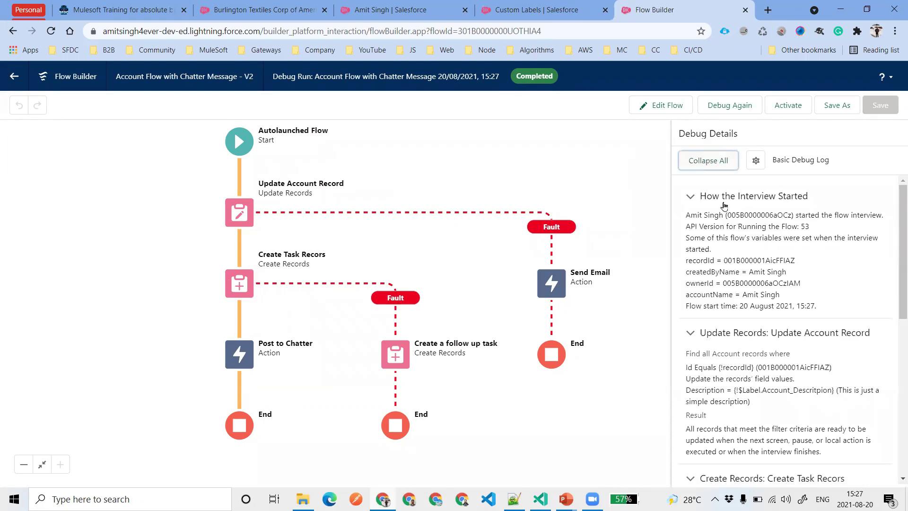
pyautogui.scroll(-3, 791, 279)
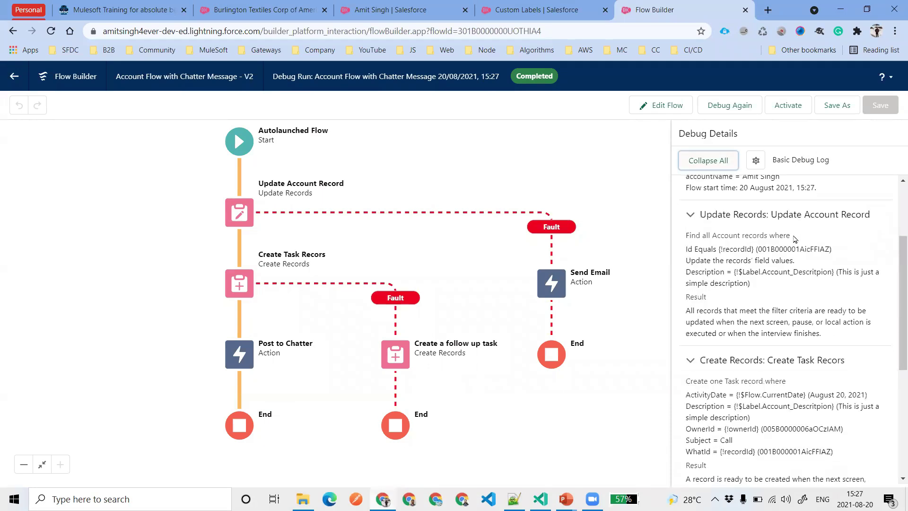
pyautogui.scroll(-3, 732, 298)
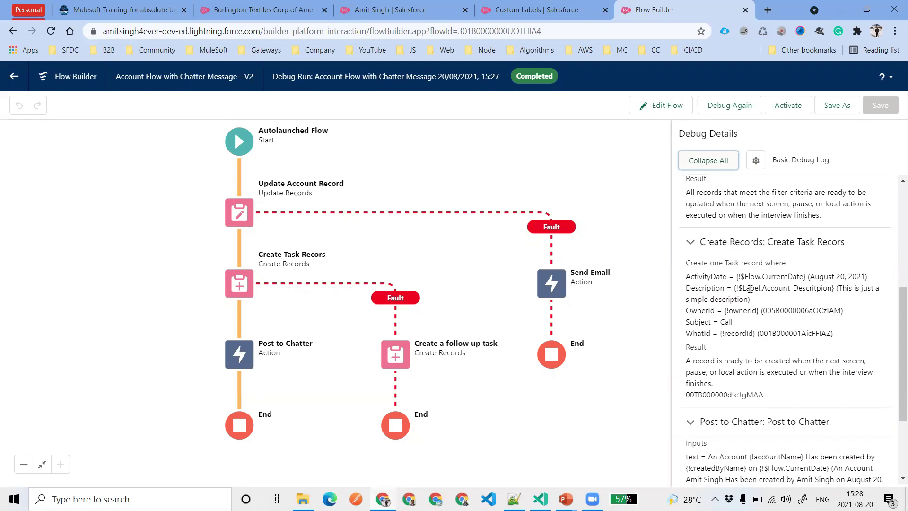
pyautogui.doubleClick(711, 400)
pyautogui.scroll(-3, 797, 356)
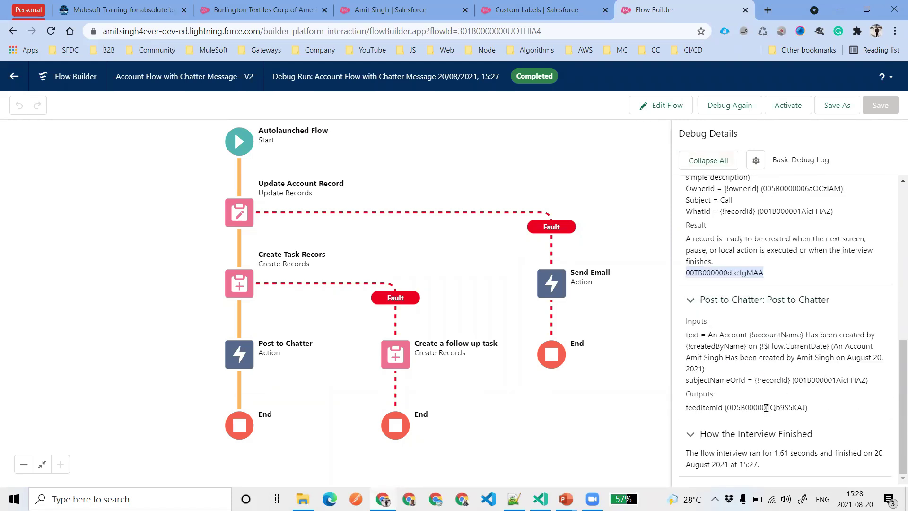
pyautogui.doubleClick(766, 408)
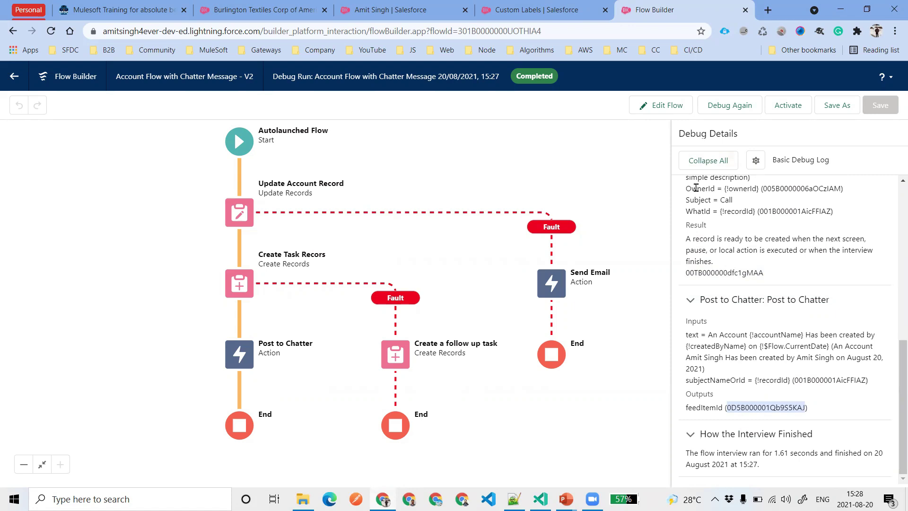
# Reload the Burlington Textiles account and check the new post in its Chatter feed
pyautogui.click(264, 7)
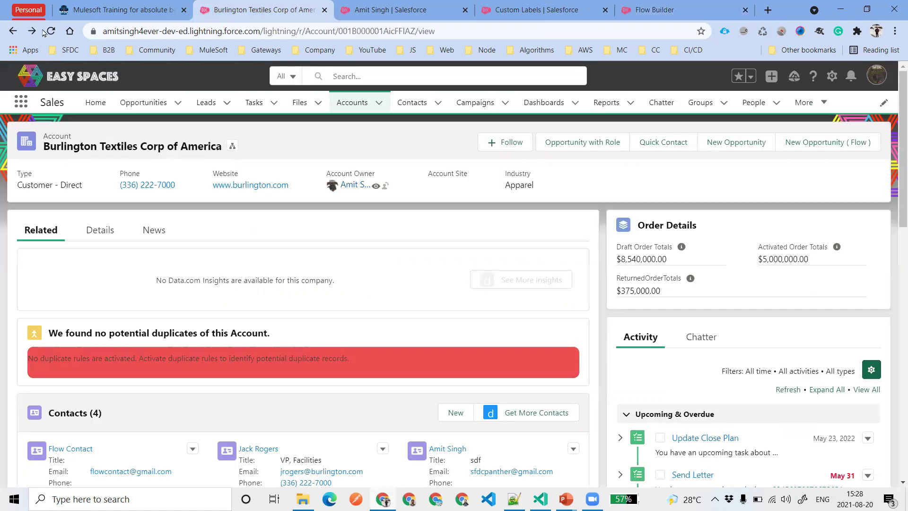
pyautogui.click(50, 31)
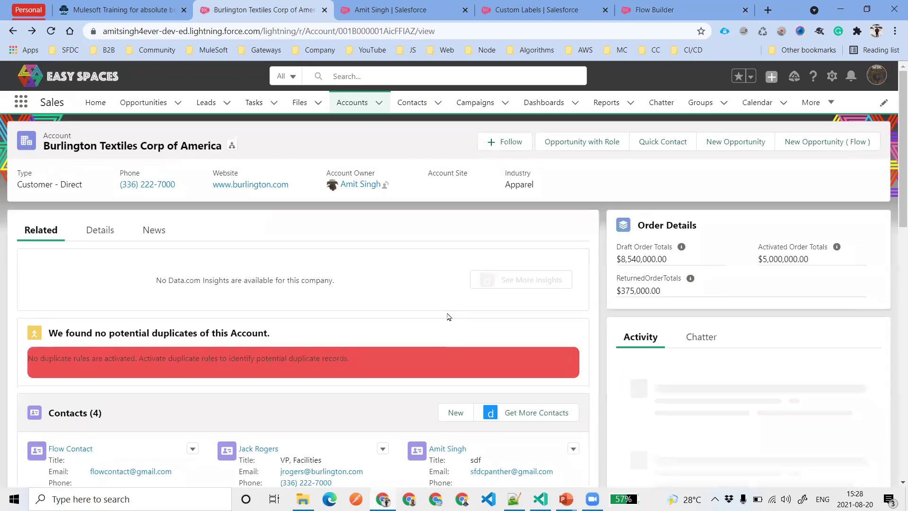
pyautogui.scroll(-2, 427, 316)
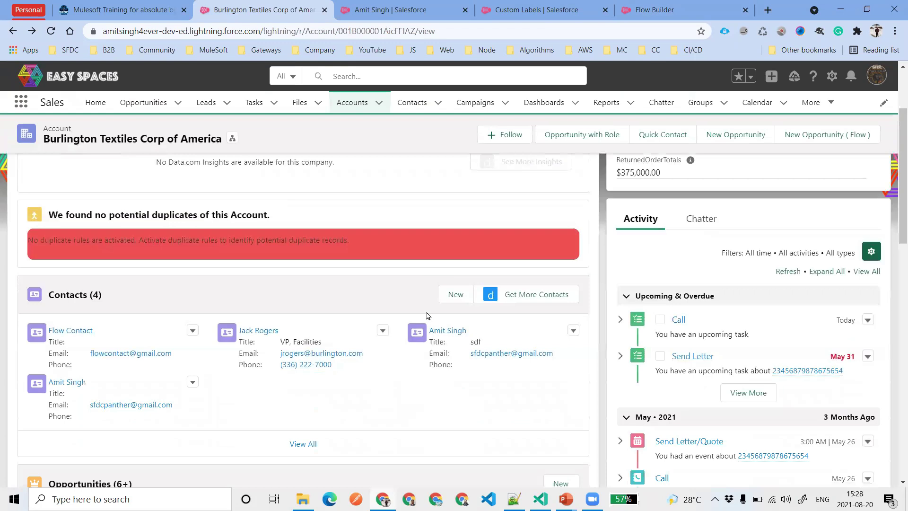
pyautogui.click(699, 227)
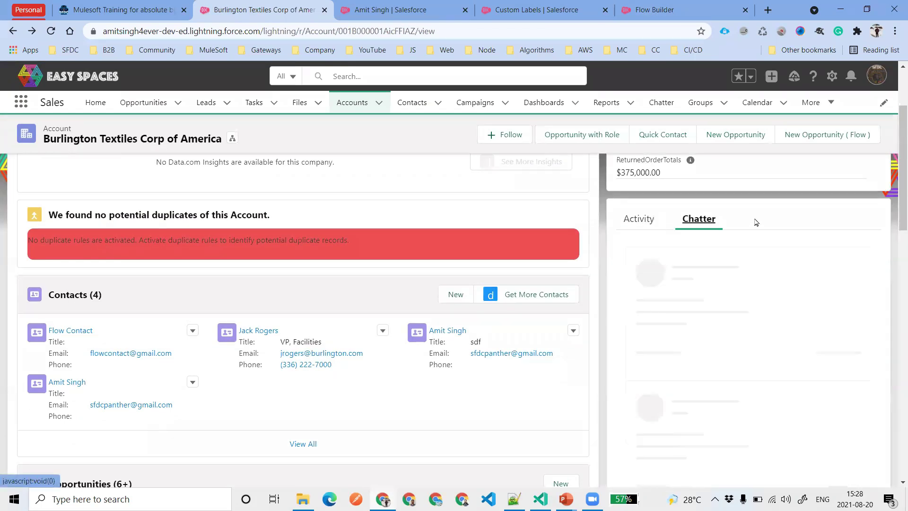
pyautogui.tripleClick(649, 325)
pyautogui.click(713, 333)
pyautogui.tripleClick(651, 332)
pyautogui.click(741, 334)
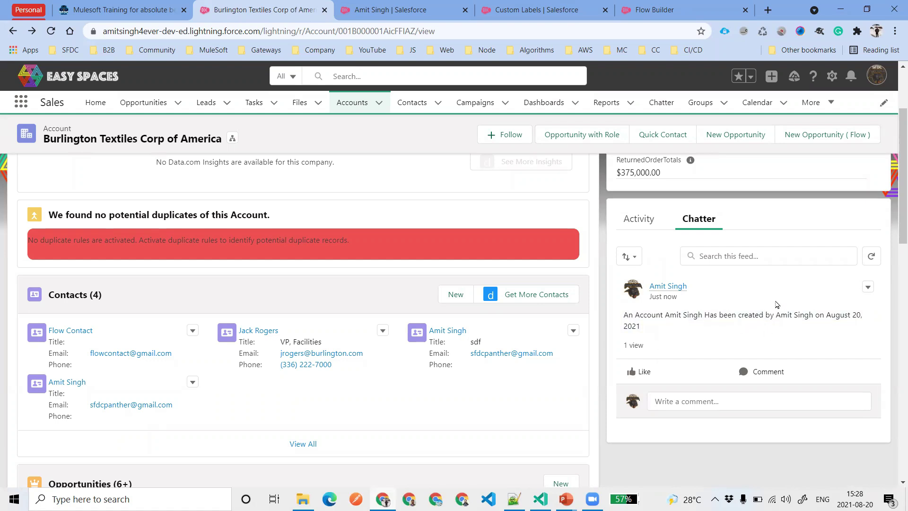
# Open the new Call task record from the account's activity timeline
pyautogui.click(649, 224)
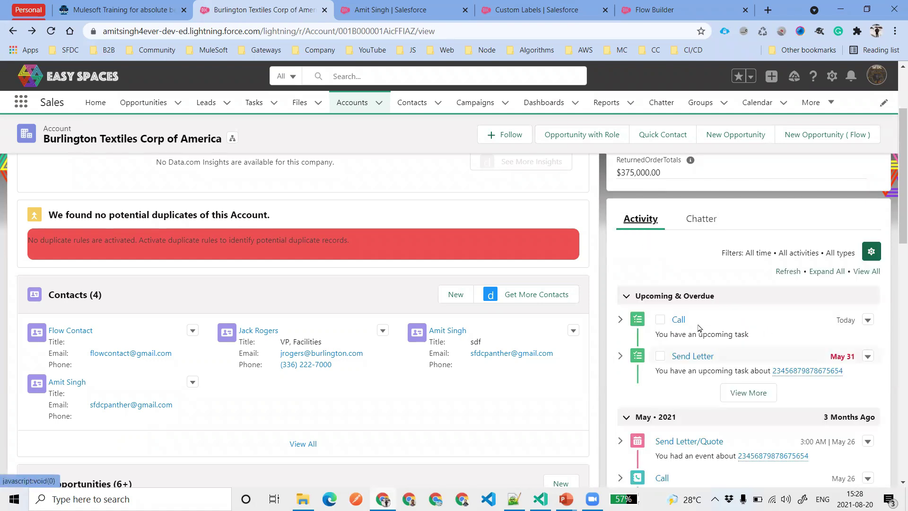
pyautogui.click(620, 319)
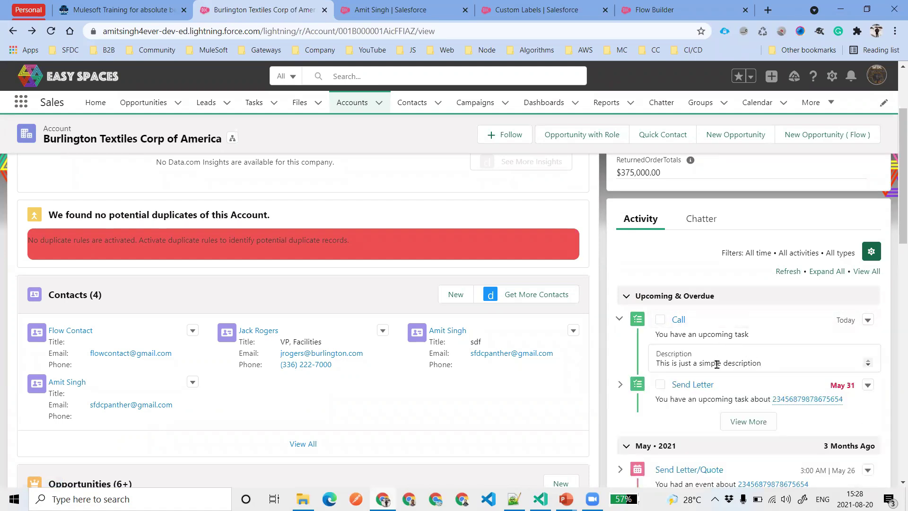
pyautogui.click(734, 330)
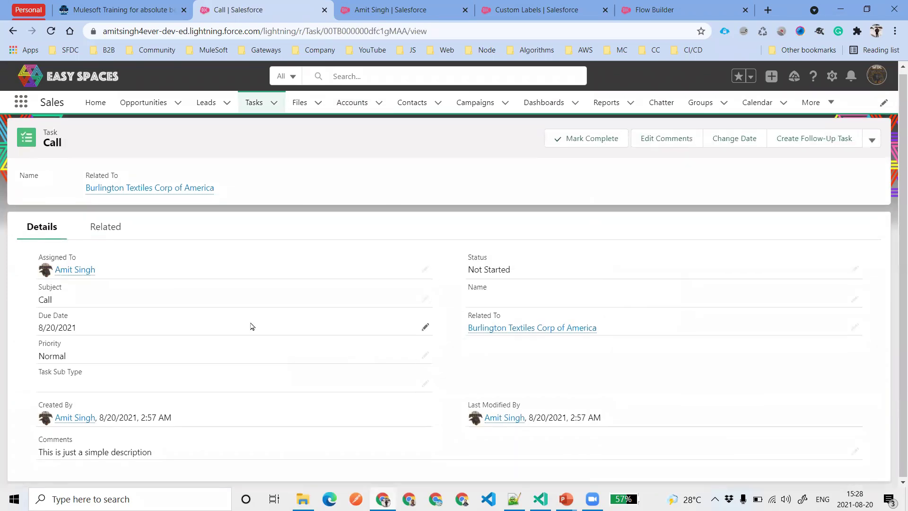
# Return from the debug run to editing the flow and activate it
pyautogui.click(536, 10)
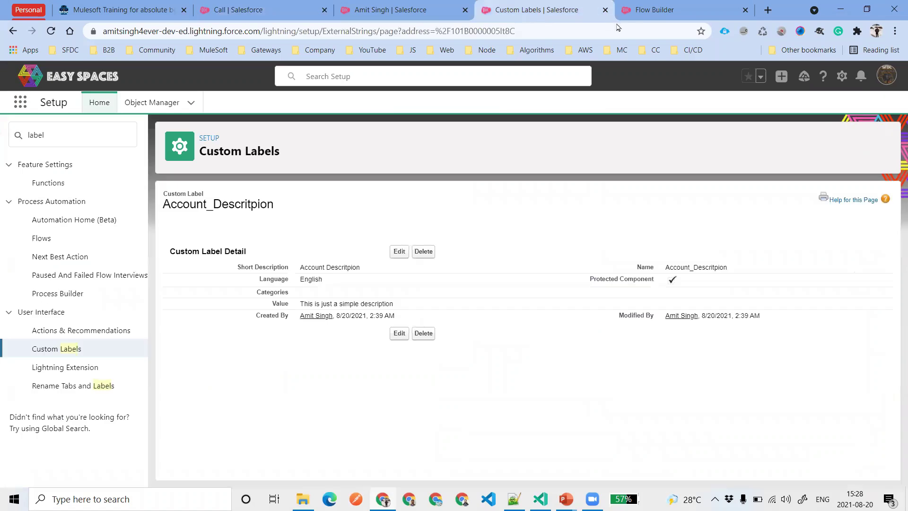
pyautogui.click(655, 10)
pyautogui.click(666, 106)
pyautogui.click(785, 108)
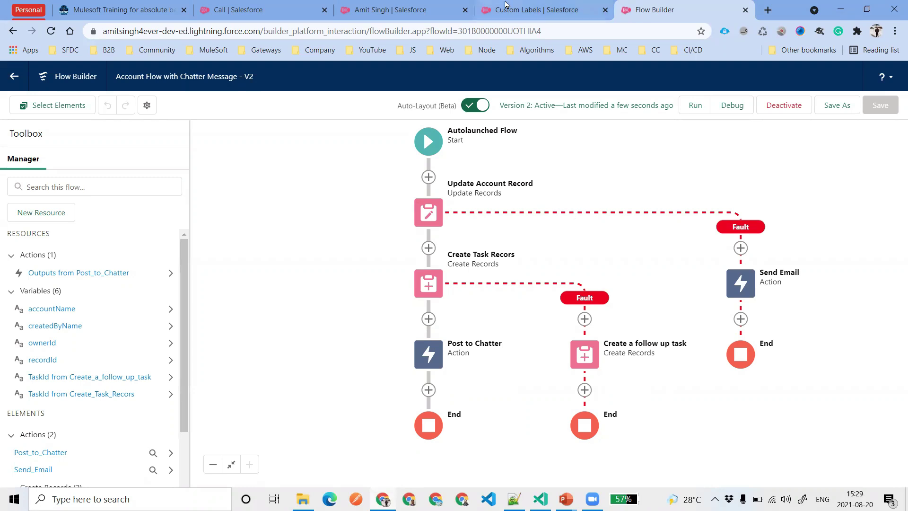
# Search Setup Quick Find for 'proc' and open Process Builder
pyautogui.click(532, 8)
pyautogui.click(100, 137)
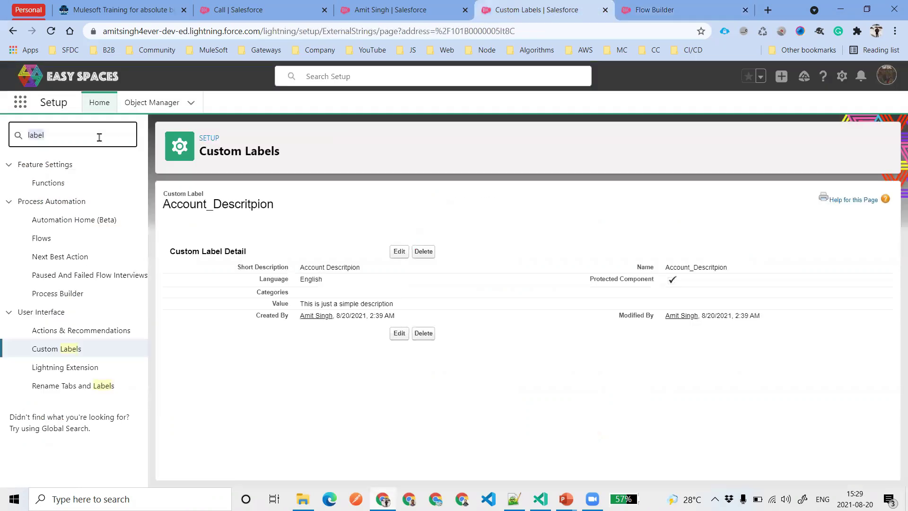
pyautogui.write('process b')
pyautogui.click(78, 183)
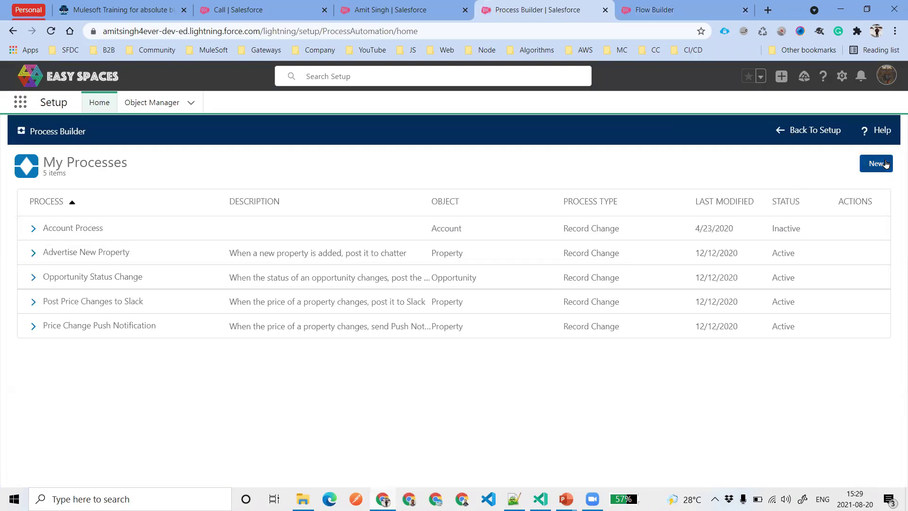
# Create a process named 'Account Process Builder' that starts when a record changes, and save it
pyautogui.click(874, 163)
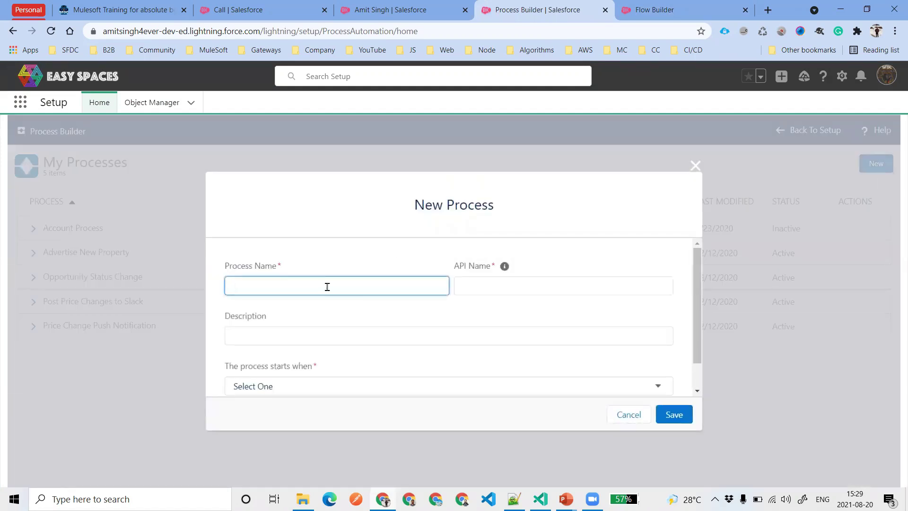
pyautogui.write('Account Process Builder')
pyautogui.press('Tab')
pyautogui.scroll(-1, 334, 333)
pyautogui.click(347, 302)
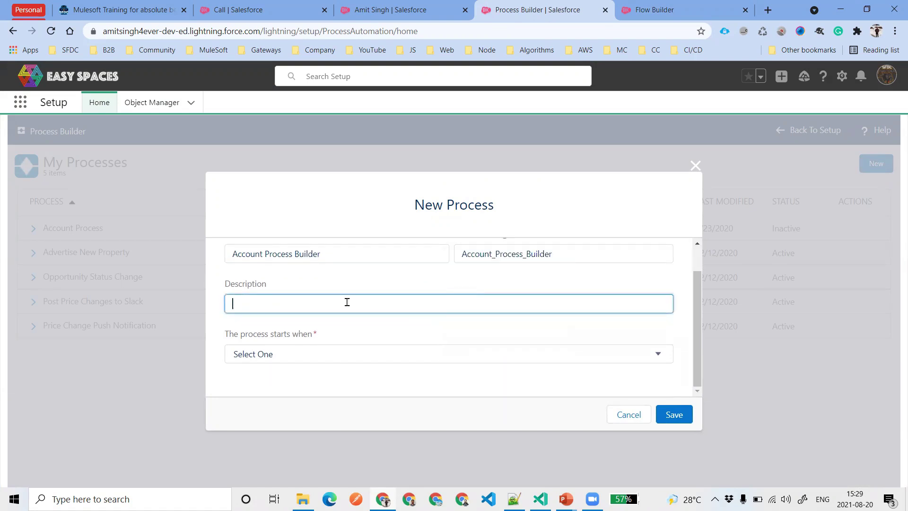
pyautogui.click(330, 351)
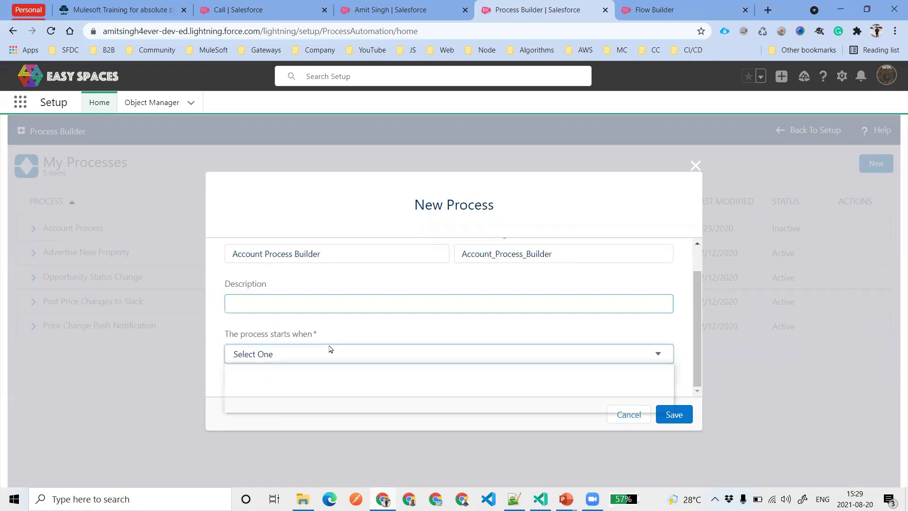
pyautogui.click(289, 381)
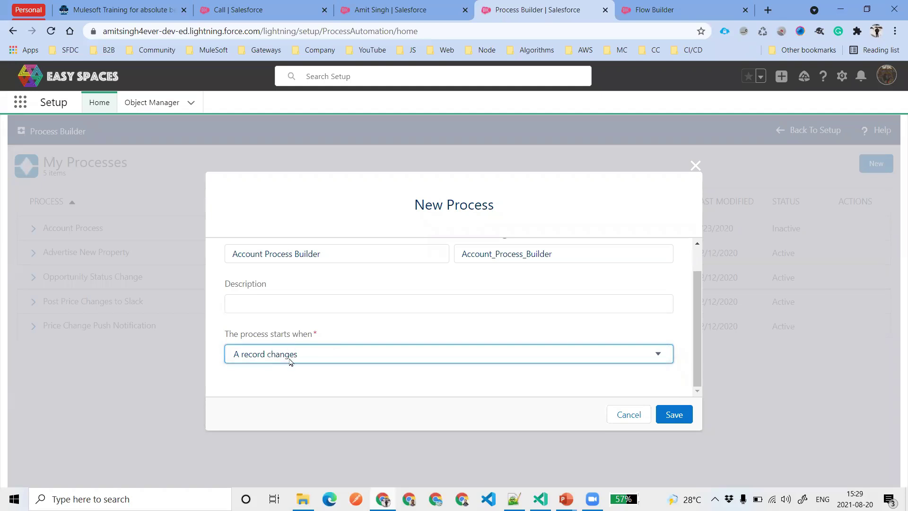
pyautogui.click(675, 416)
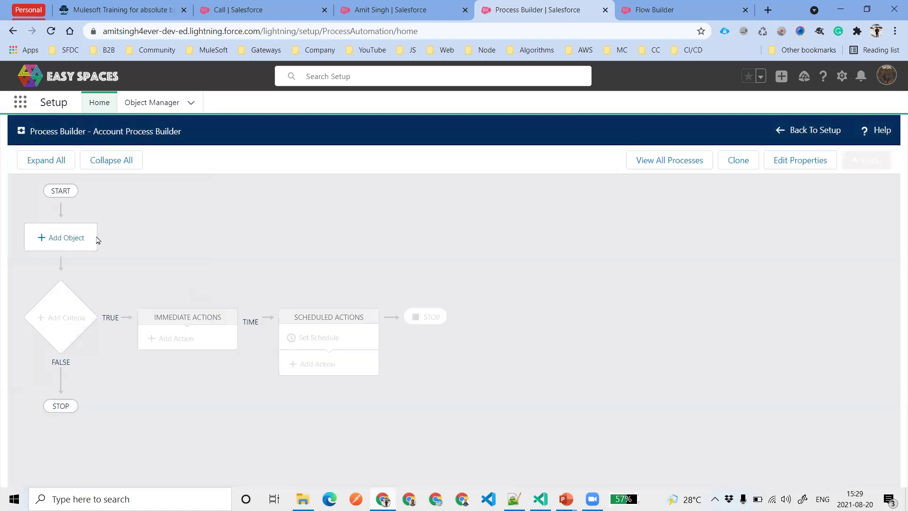
# Choose Account as the triggering object, save, and begin defining the first criteria node
pyautogui.click(63, 239)
pyautogui.click(555, 245)
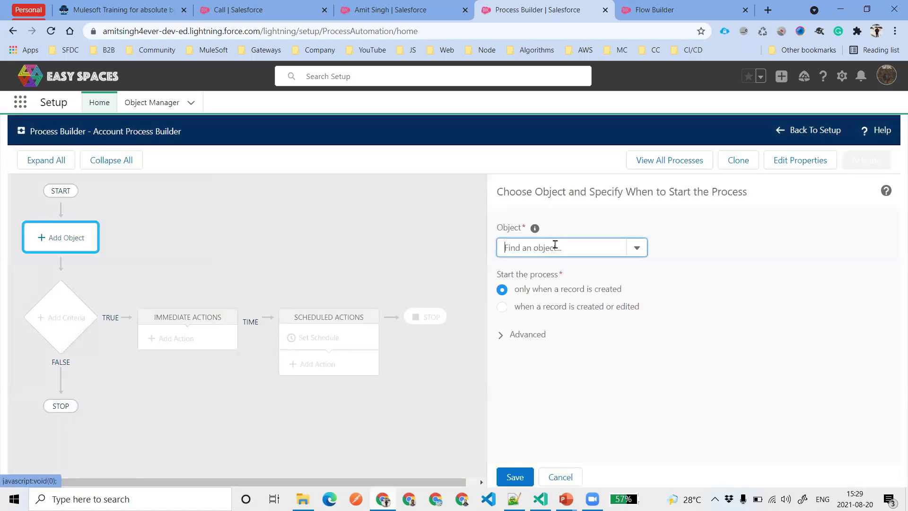
pyautogui.write('Acc')
pyautogui.click(541, 265)
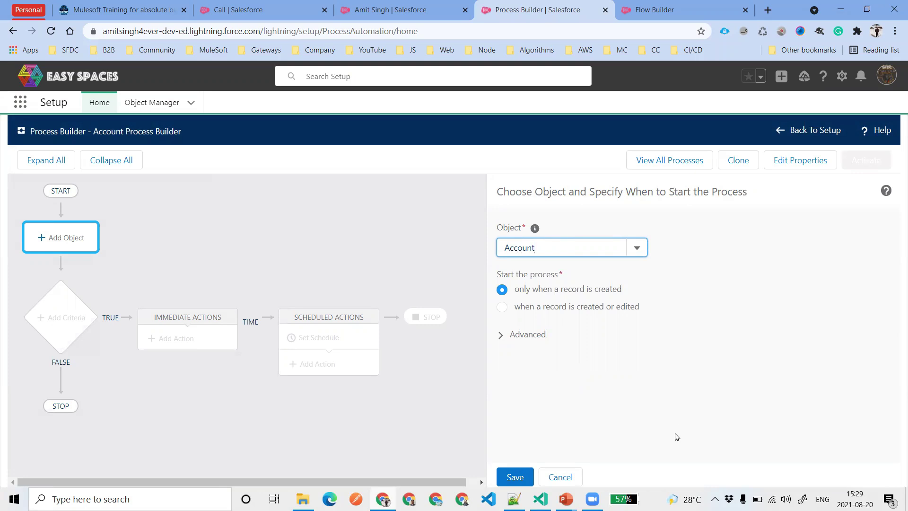
pyautogui.click(517, 477)
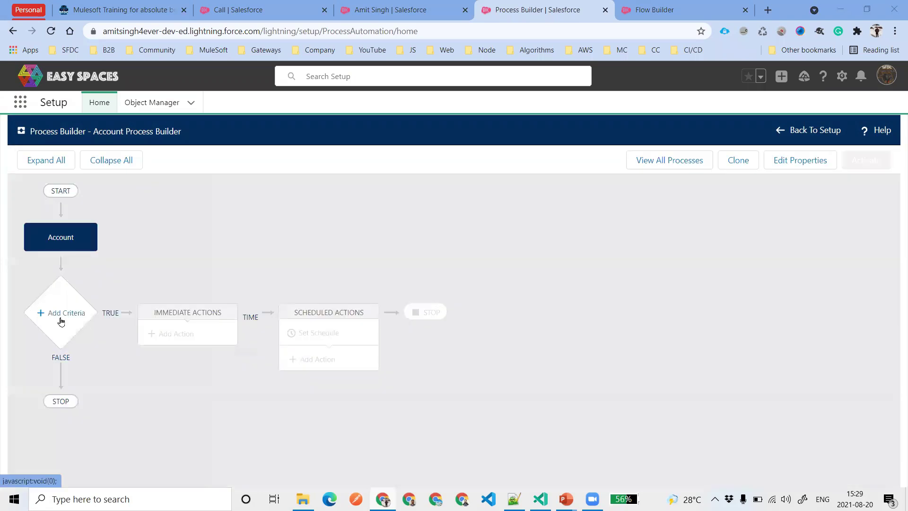
pyautogui.click(88, 312)
# Save a criteria named 'Industry in Education' requiring Account Industry to equal Education
pyautogui.click(483, 245)
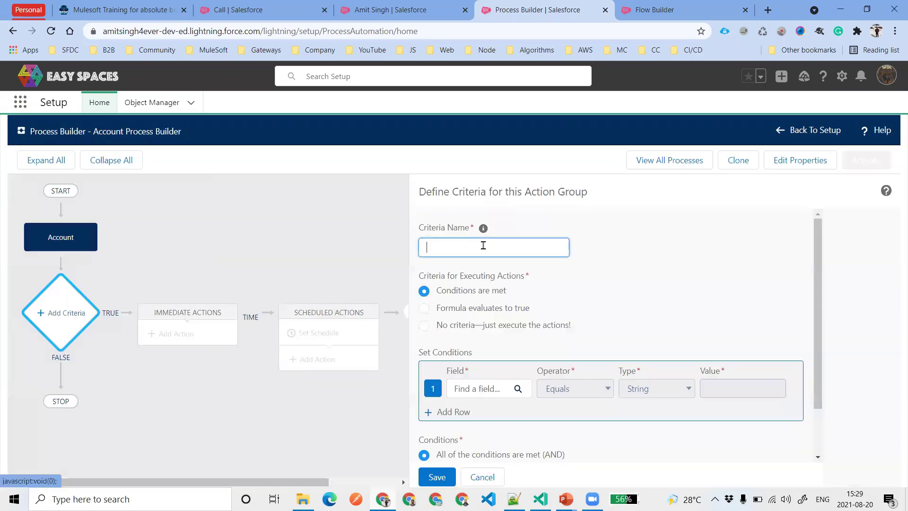
pyautogui.write('Indus')
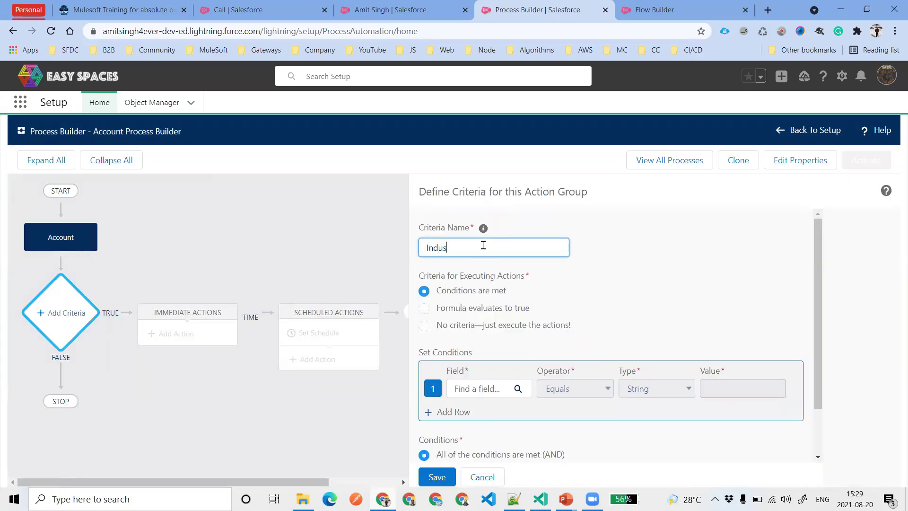
pyautogui.write('try in Education')
pyautogui.click(487, 389)
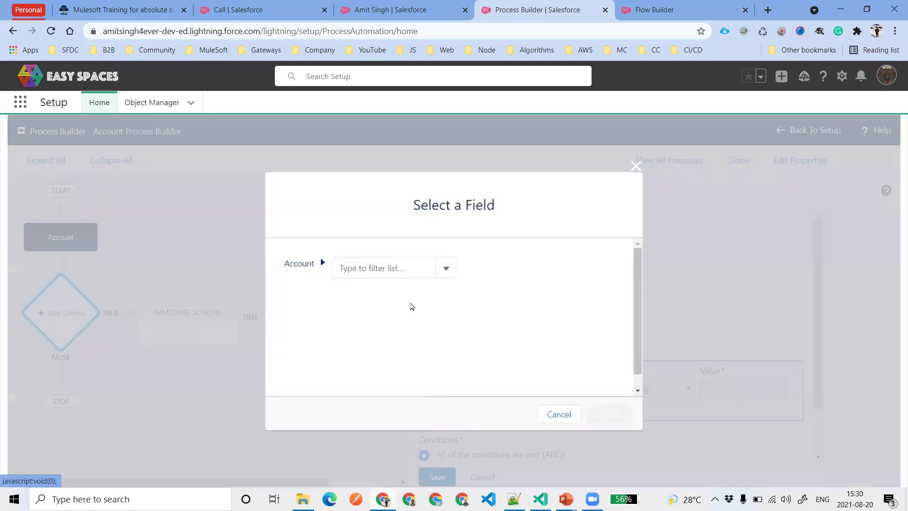
pyautogui.click(392, 266)
pyautogui.write('Ind')
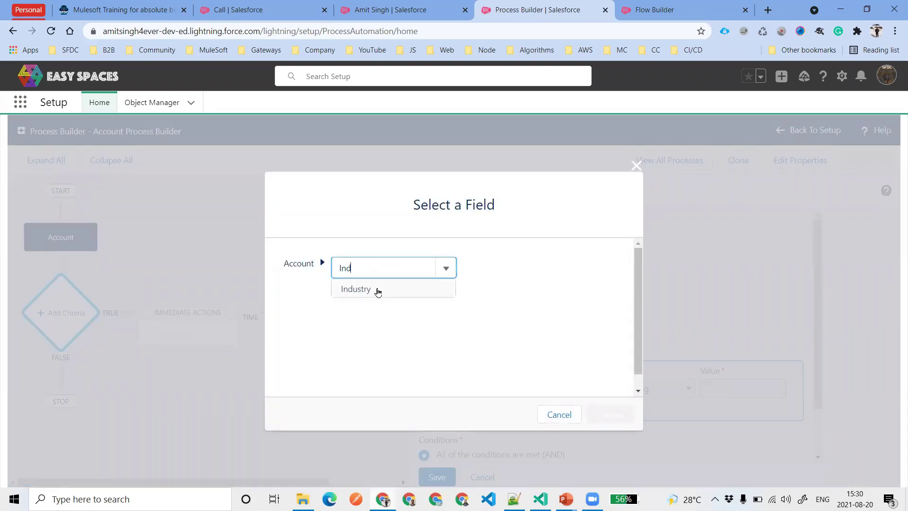
pyautogui.click(376, 290)
pyautogui.click(609, 414)
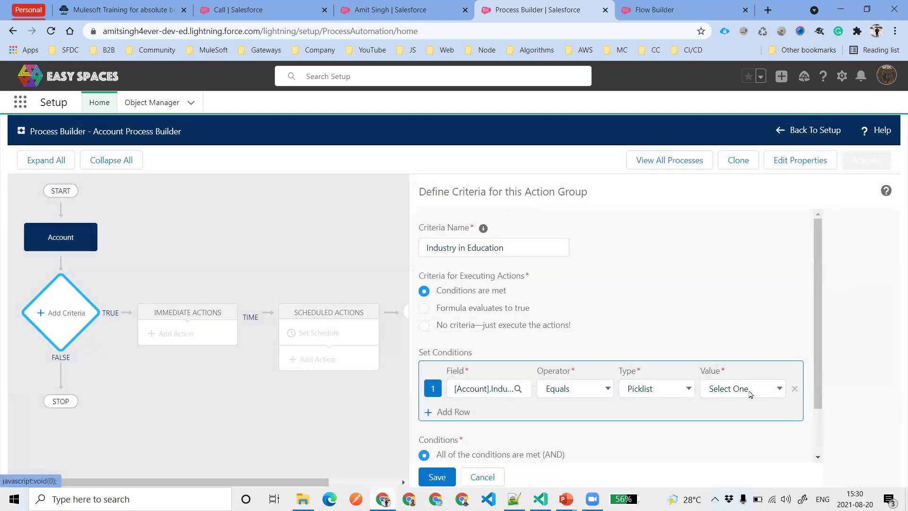
pyautogui.click(744, 390)
pyautogui.click(738, 254)
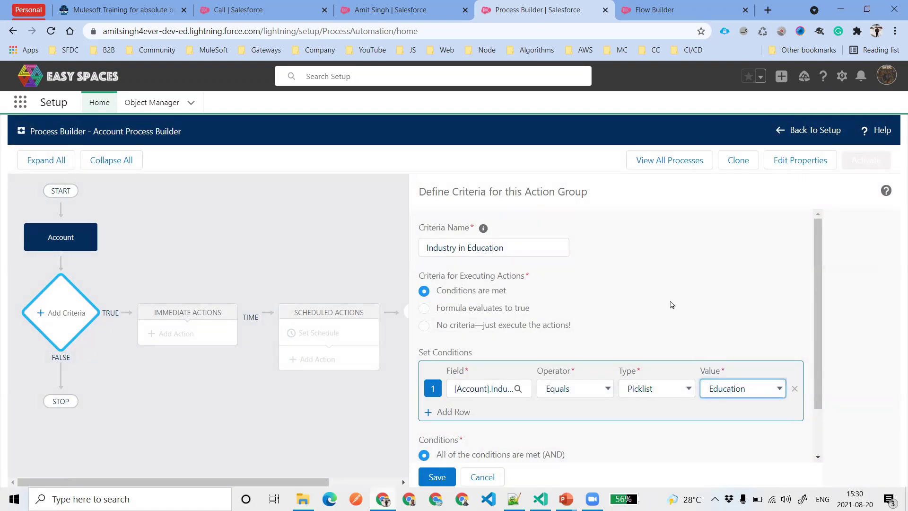
pyautogui.scroll(-2, 439, 412)
pyautogui.click(437, 476)
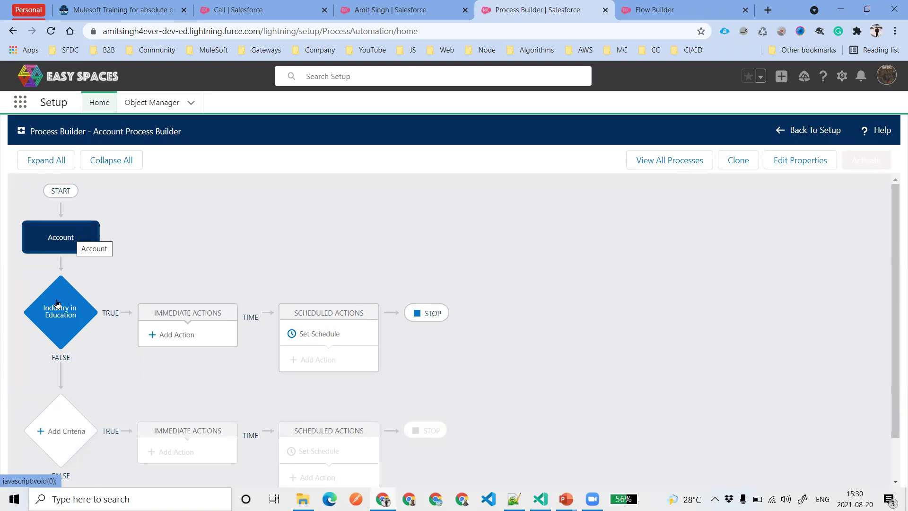
# Add a Flows immediate action named 'Call Account Flow with Chatter Message Flow'
pyautogui.click(167, 336)
pyautogui.click(596, 245)
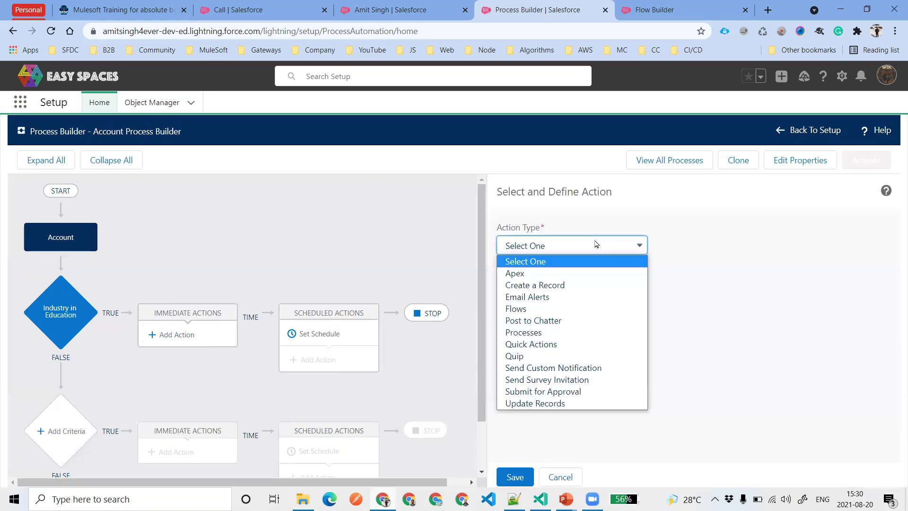
pyautogui.click(517, 310)
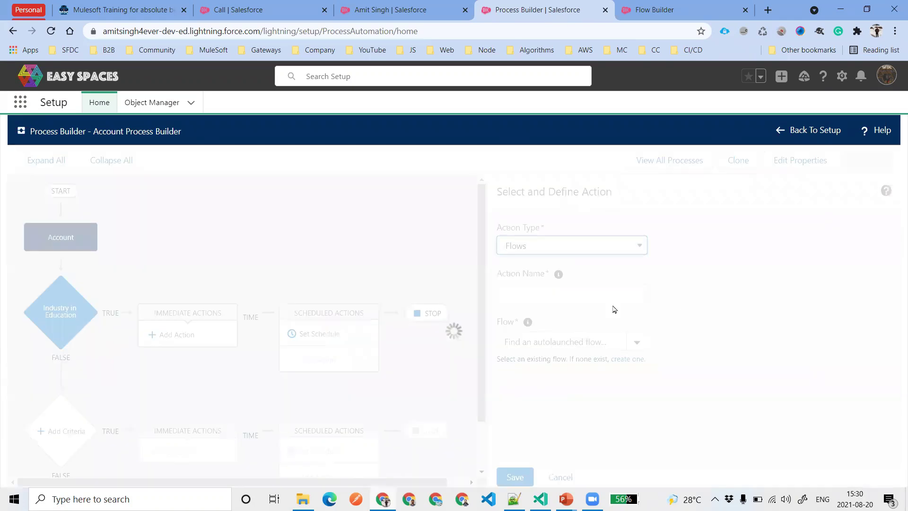
pyautogui.click(528, 293)
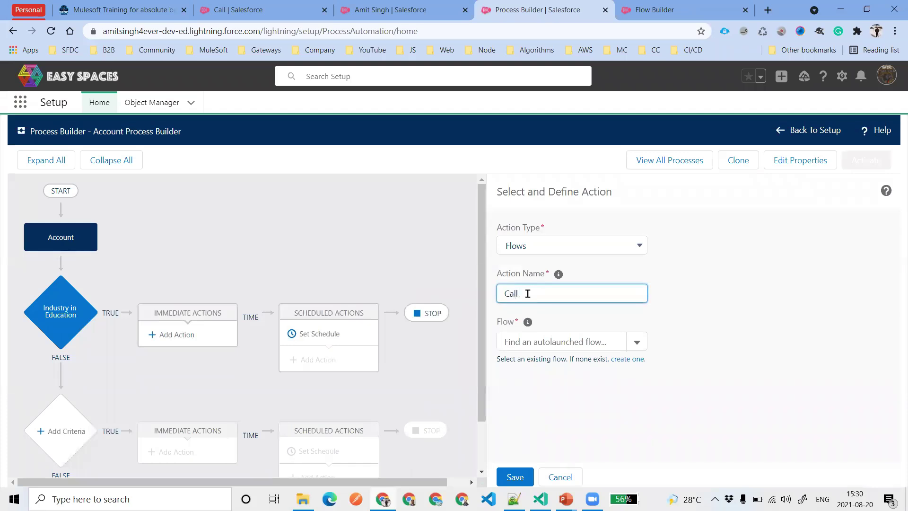
pyautogui.write('Call')
pyautogui.click(655, 10)
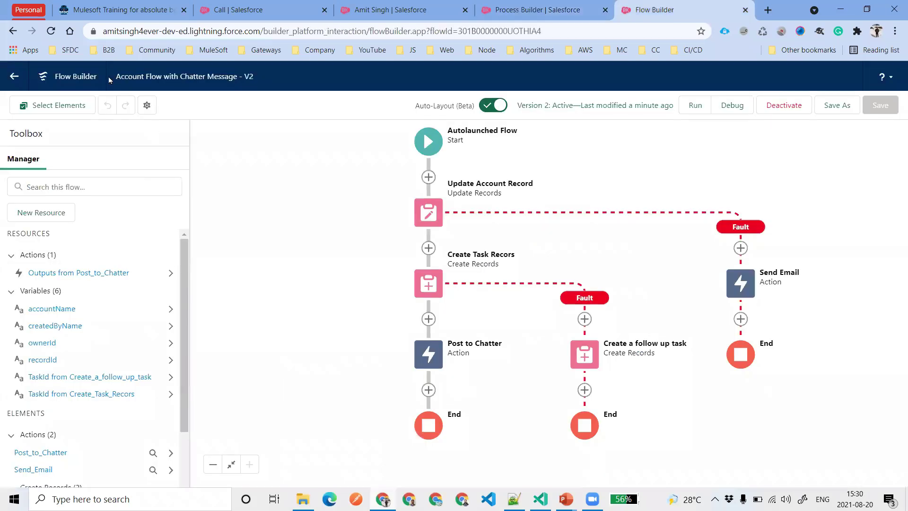
pyautogui.moveTo(110, 78); pyautogui.dragTo(208, 87)
pyautogui.hotkey('ctrl', 'c')
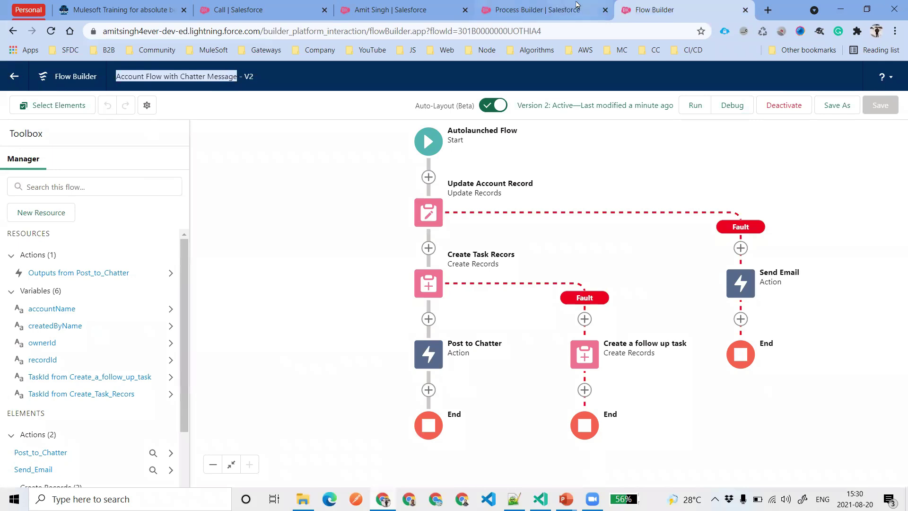
pyautogui.click(563, 10)
pyautogui.hotkey('ctrl', 'v')
pyautogui.write('Flow')
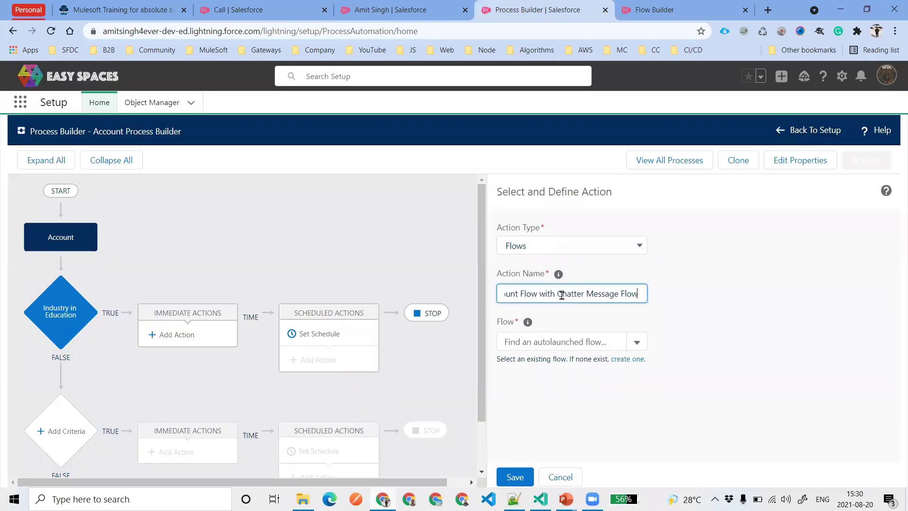
# Select Account Flow with Chatter Message as the flow and add four variable rows
pyautogui.click(680, 319)
pyautogui.click(586, 340)
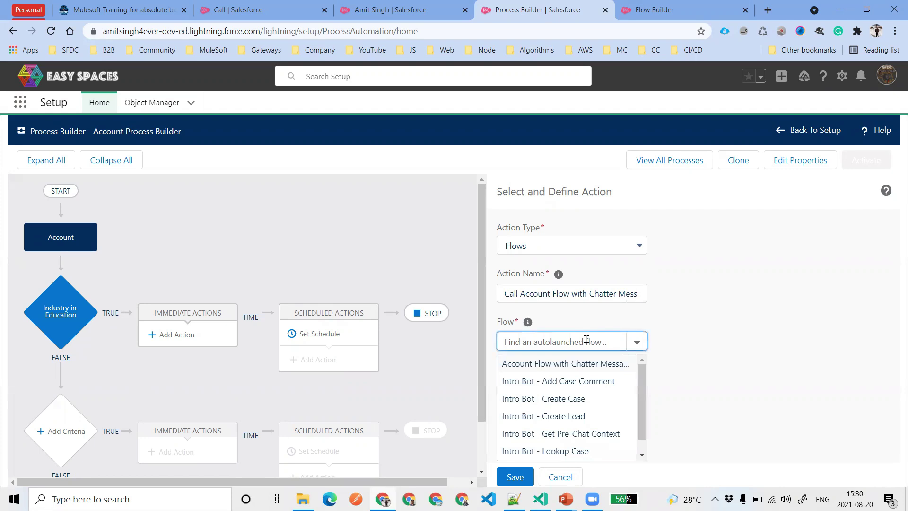
pyautogui.click(580, 366)
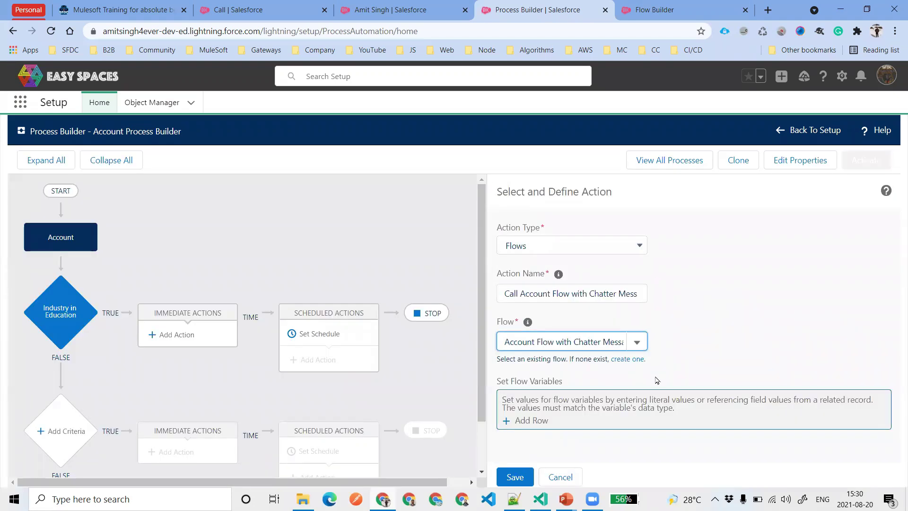
pyautogui.click(526, 421)
pyautogui.click(523, 431)
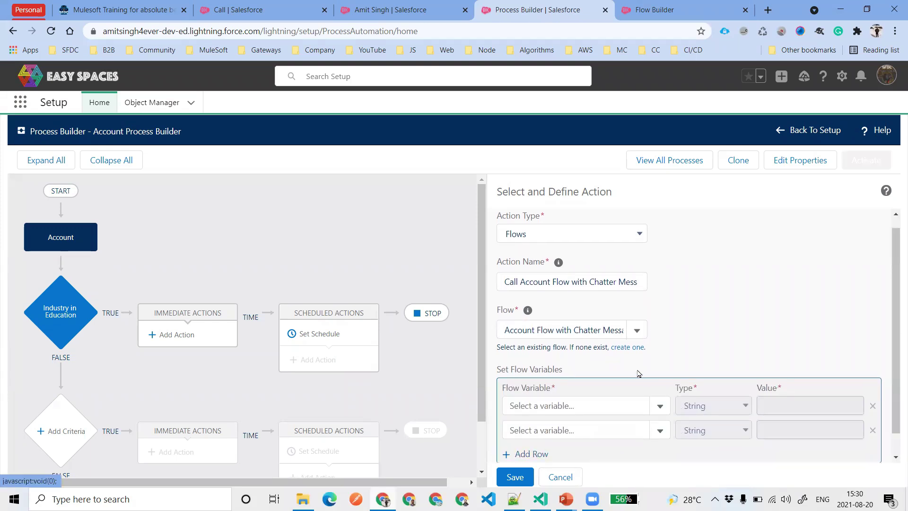
pyautogui.click(541, 430)
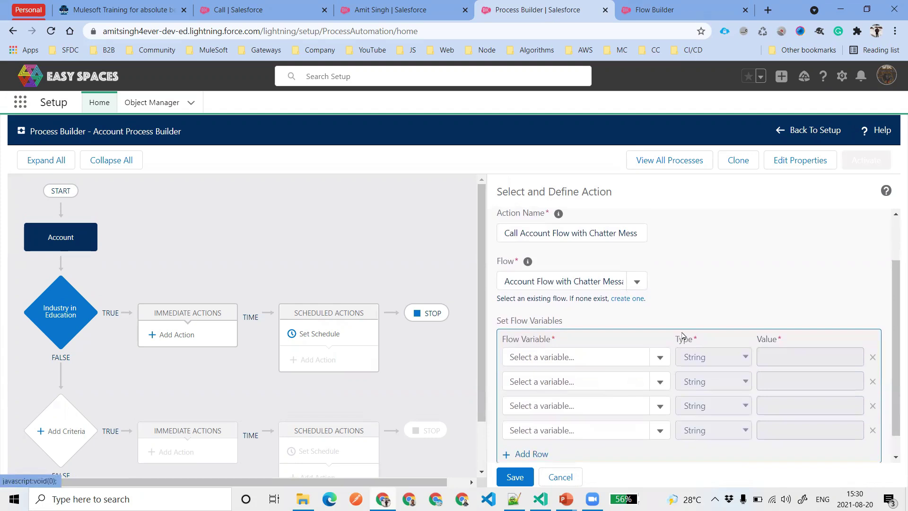
pyautogui.scroll(-1, 602, 347)
pyautogui.click(582, 331)
# Map the recordId flow variable to the Account ID field reference
pyautogui.write('rec')
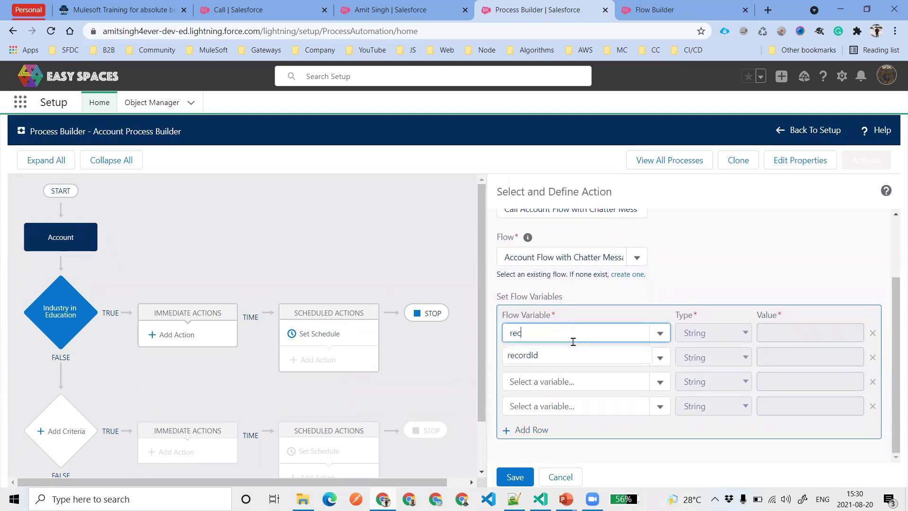
pyautogui.click(548, 357)
pyautogui.click(716, 338)
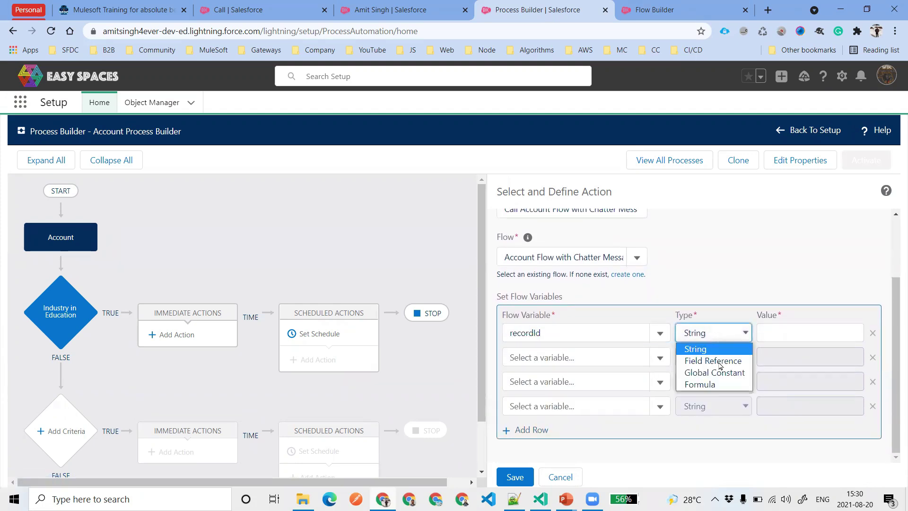
pyautogui.click(717, 359)
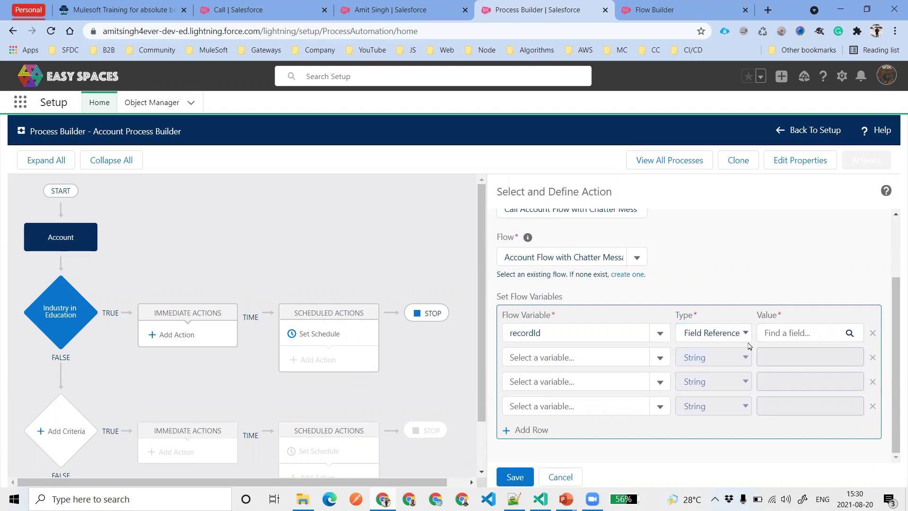
pyautogui.click(792, 334)
pyautogui.write('Account I')
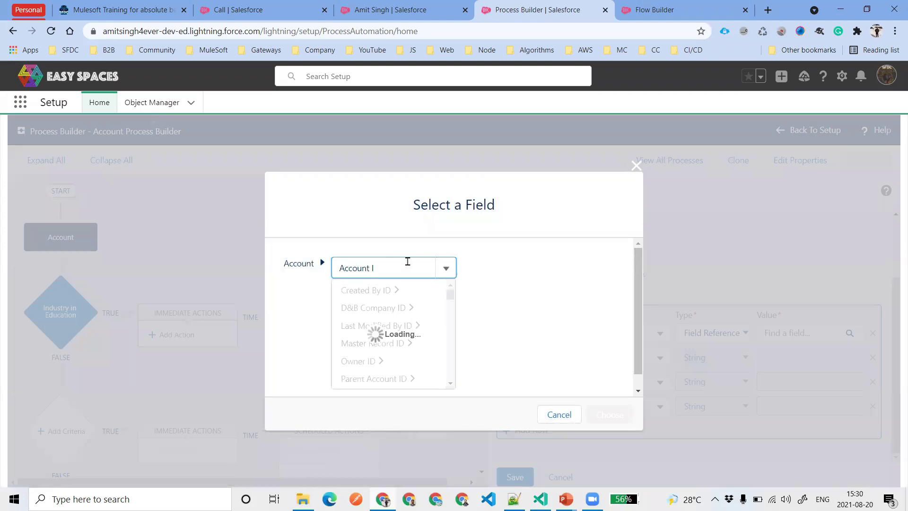
pyautogui.click(381, 307)
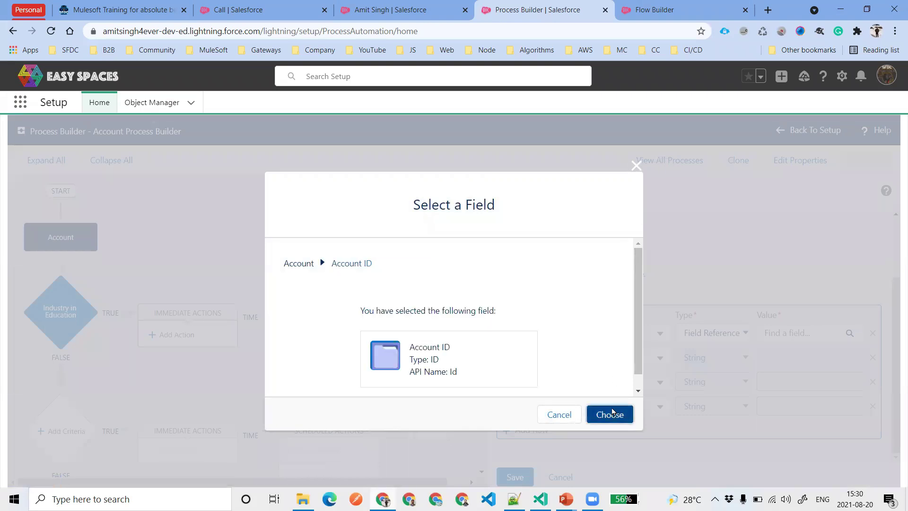
pyautogui.click(609, 414)
# Map the ownerId flow variable to the Owner ID field reference
pyautogui.click(563, 359)
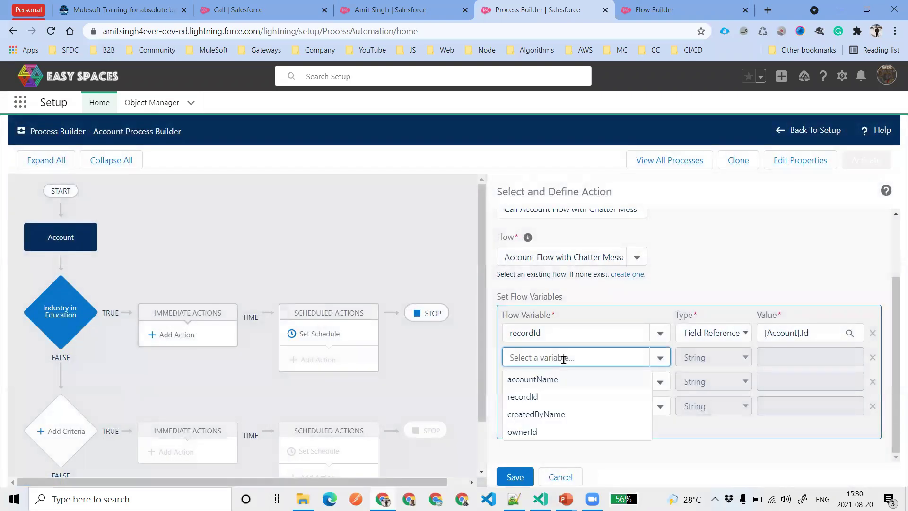
pyautogui.write('ow')
pyautogui.click(550, 384)
pyautogui.click(713, 357)
pyautogui.click(707, 382)
pyautogui.click(817, 359)
pyautogui.click(387, 267)
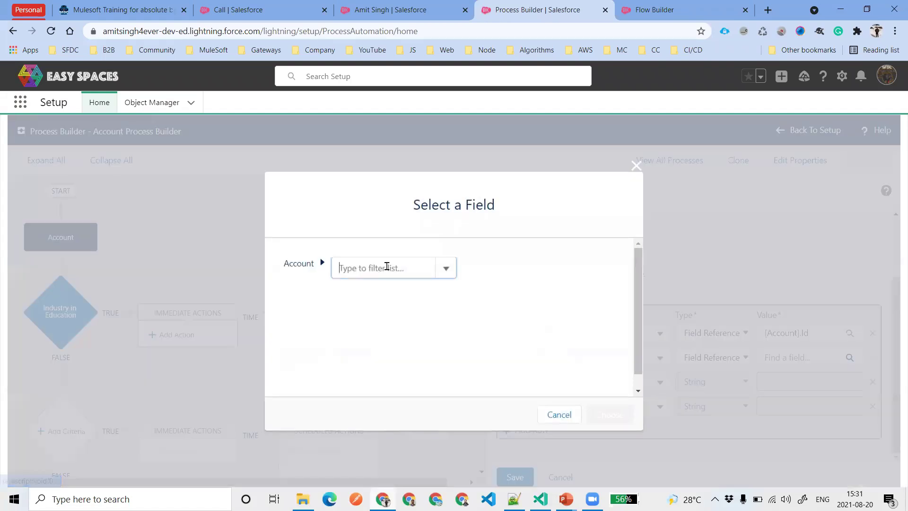
pyautogui.write('owner I')
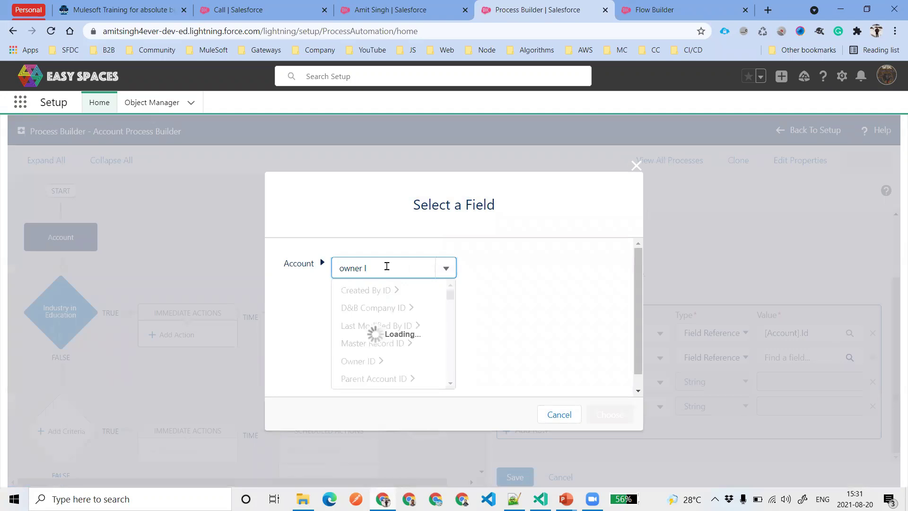
pyautogui.click(373, 310)
pyautogui.click(610, 414)
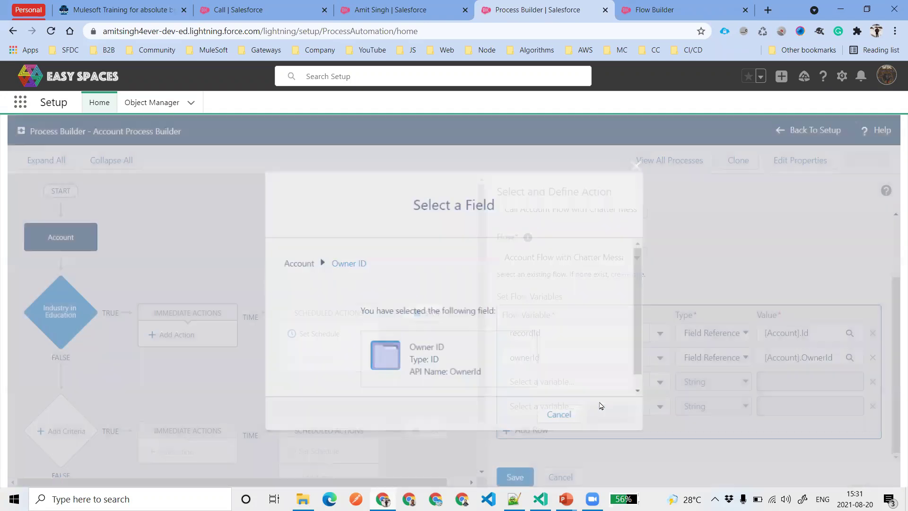
# Map the accountName flow variable to the Account Name field reference
pyautogui.click(572, 381)
pyautogui.write('accountName')
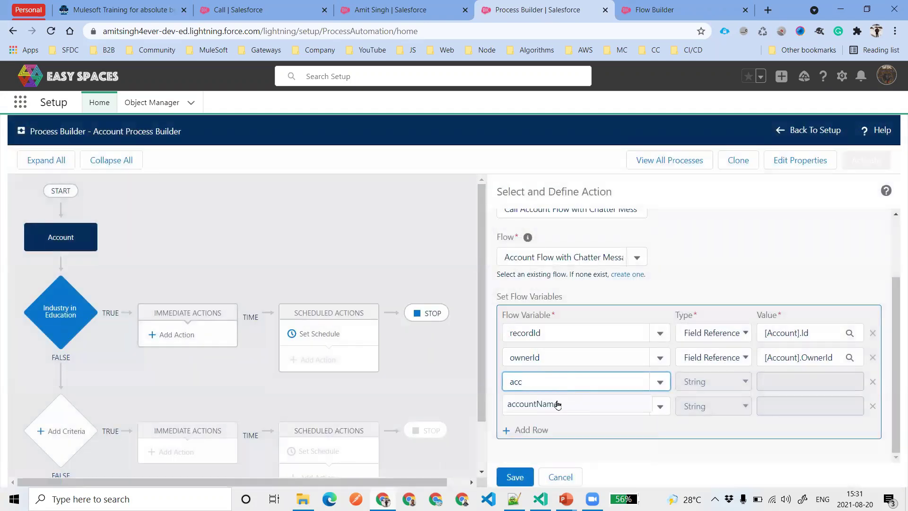
pyautogui.click(557, 403)
pyautogui.click(715, 384)
pyautogui.click(713, 409)
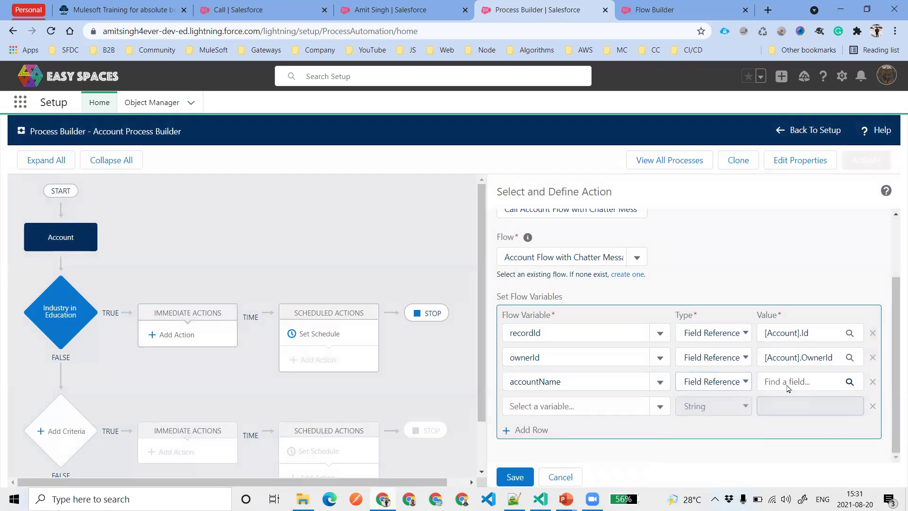
pyautogui.click(782, 382)
pyautogui.write('Na')
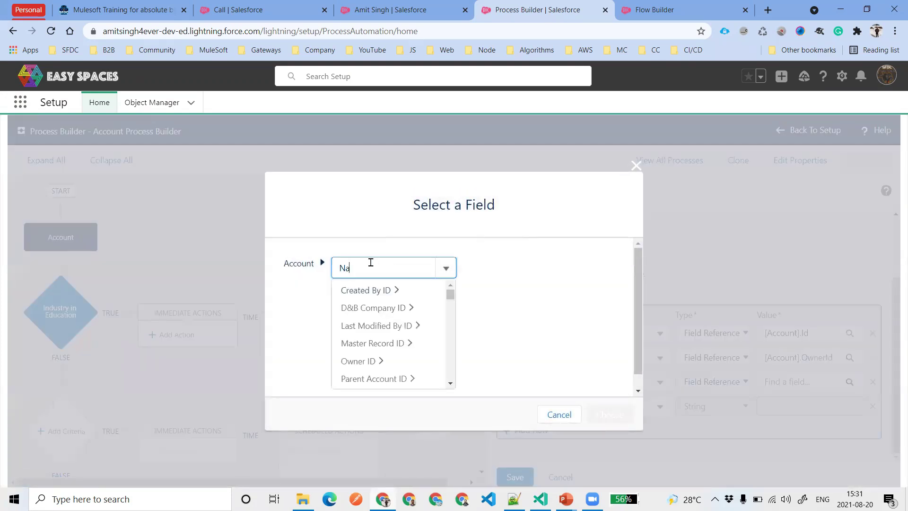
pyautogui.click(375, 289)
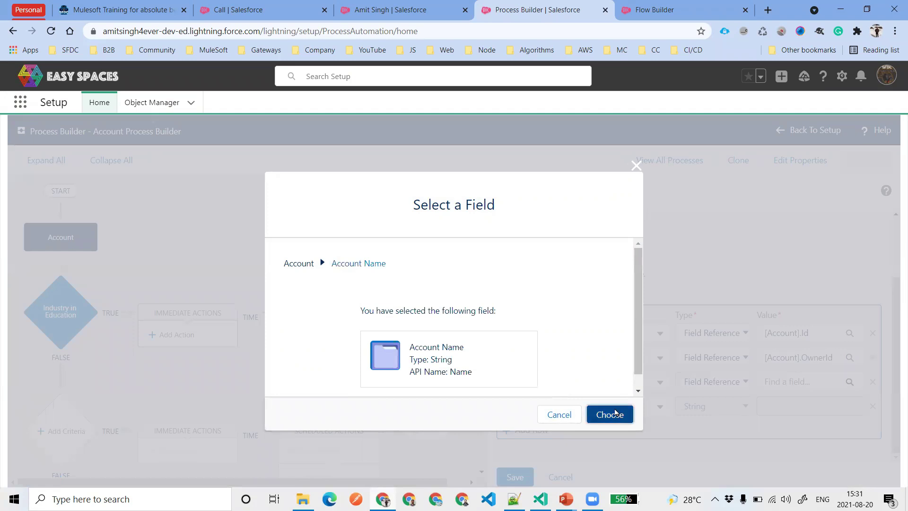
pyautogui.click(609, 414)
# Map createdByName to the Created By user's First Name, then save the action
pyautogui.click(557, 409)
pyautogui.write('ow')
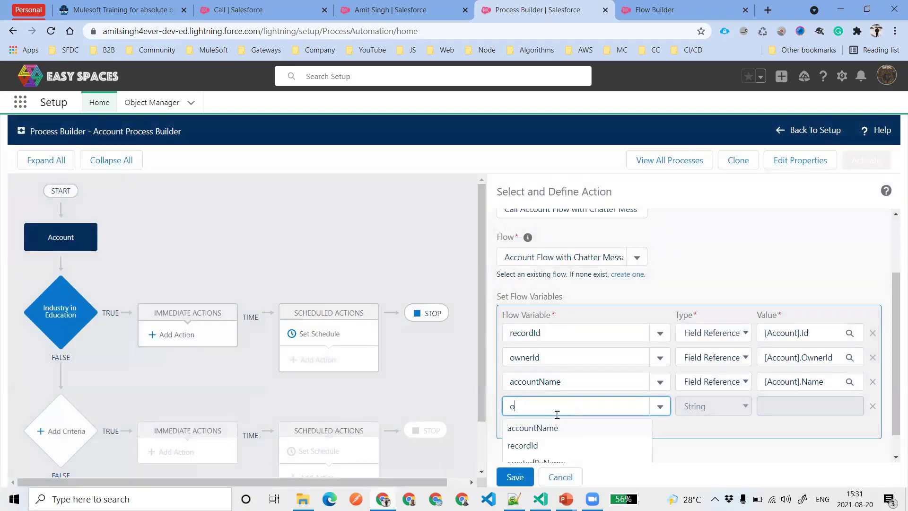
pyautogui.press('BackSpace')
pyautogui.press('BackSpace')
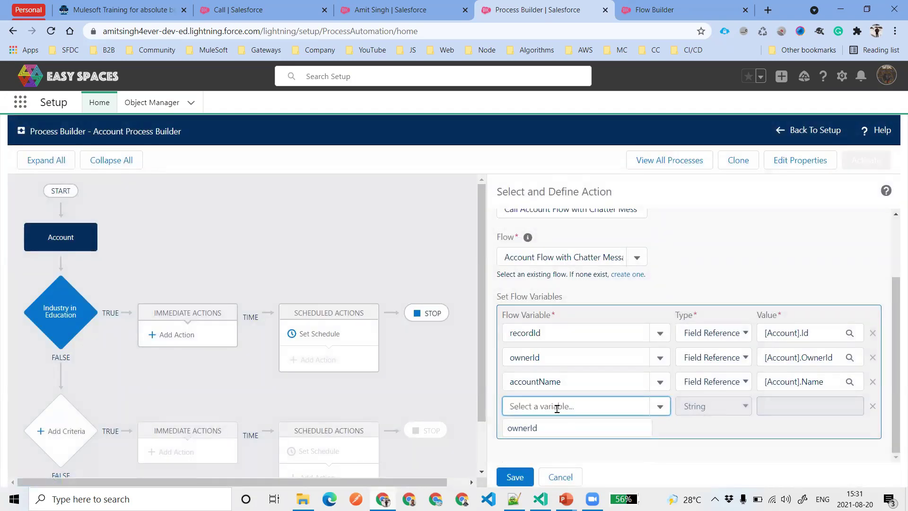
pyautogui.write('cre')
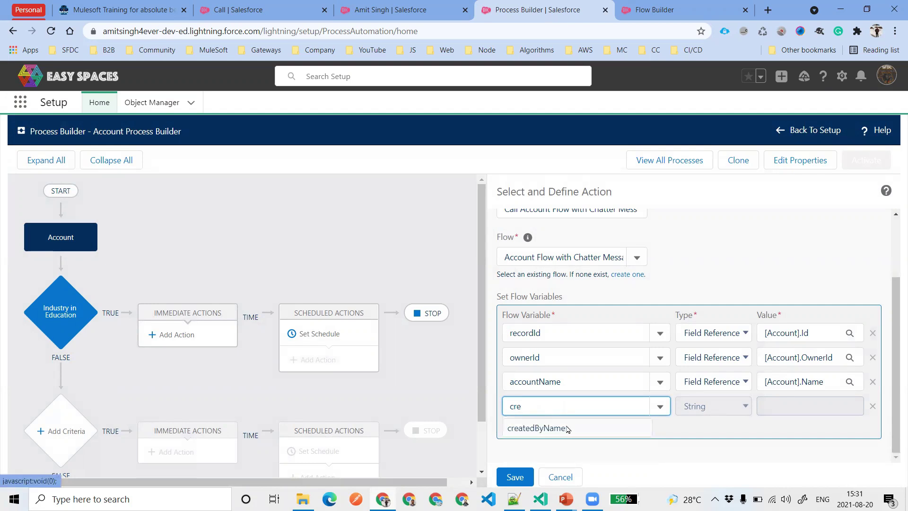
pyautogui.click(565, 427)
pyautogui.click(713, 406)
pyautogui.click(710, 432)
pyautogui.click(797, 407)
pyautogui.click(366, 269)
pyautogui.write('created')
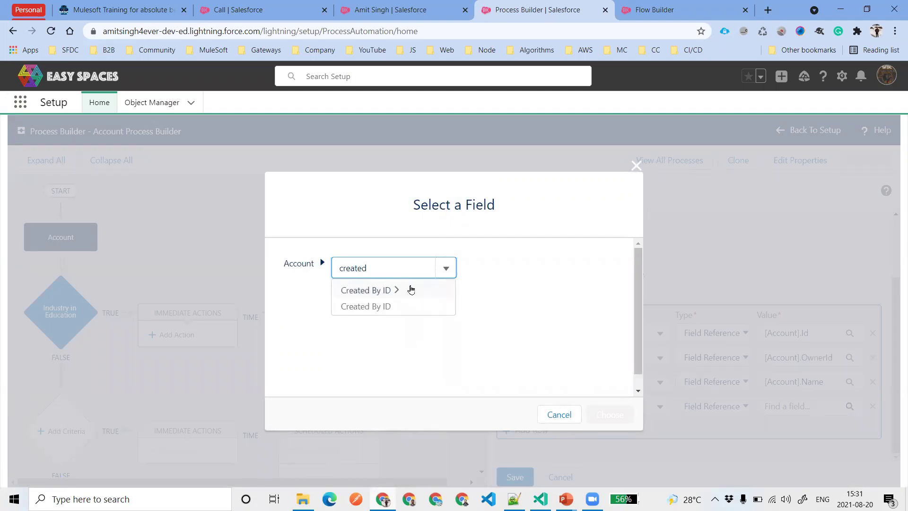
pyautogui.click(382, 290)
pyautogui.write('Name')
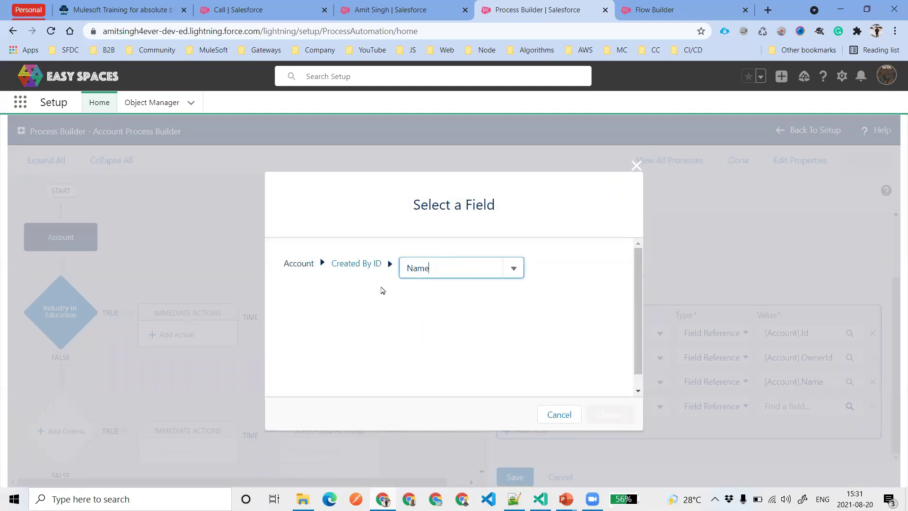
pyautogui.doubleClick(444, 268)
pyautogui.click(445, 268)
pyautogui.write('Fu')
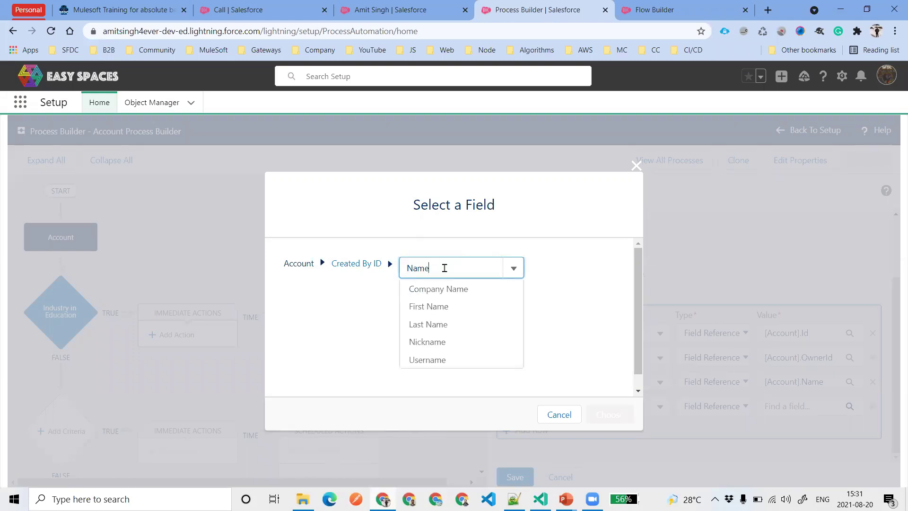
pyautogui.click(469, 308)
pyautogui.click(602, 415)
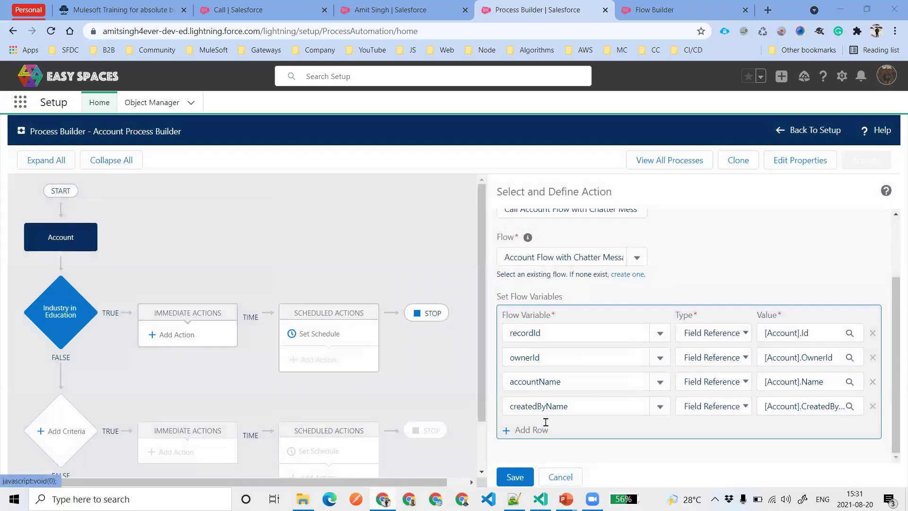
pyautogui.click(515, 477)
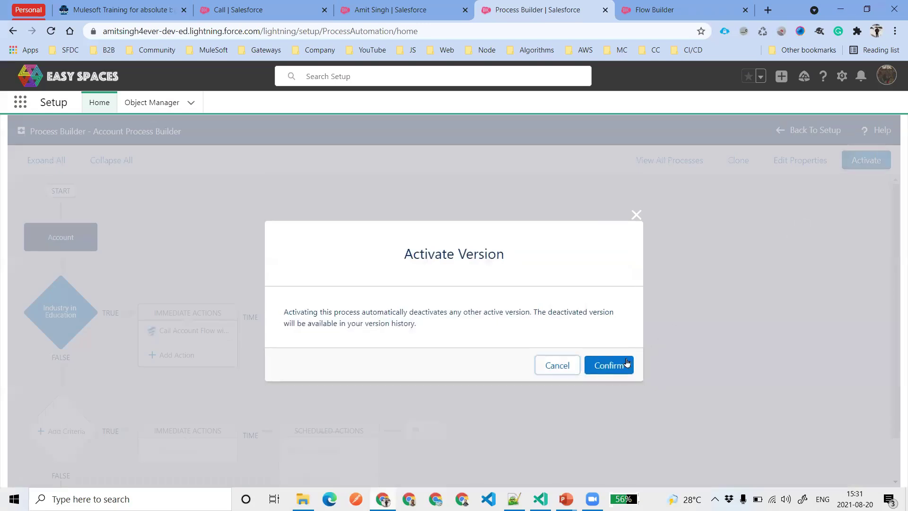
# Confirm activation of Account Process Builder, then open the Accounts list in the Call tab
pyautogui.click(626, 362)
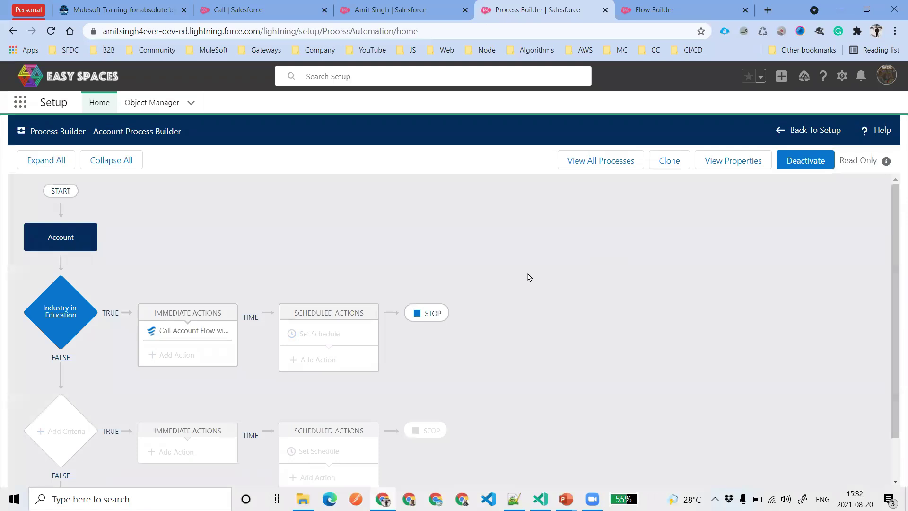
pyautogui.click(220, 6)
pyautogui.click(352, 103)
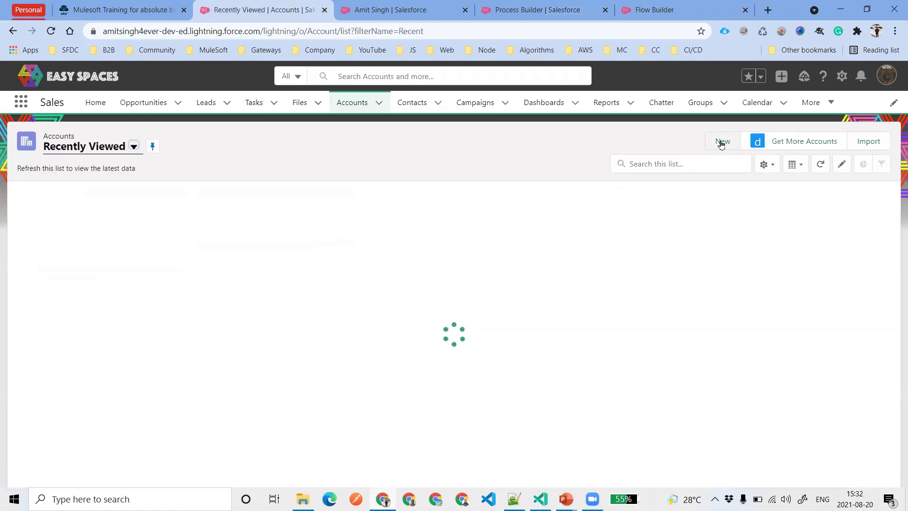
# Start a new Business Account named Universal Health Services
pyautogui.click(722, 140)
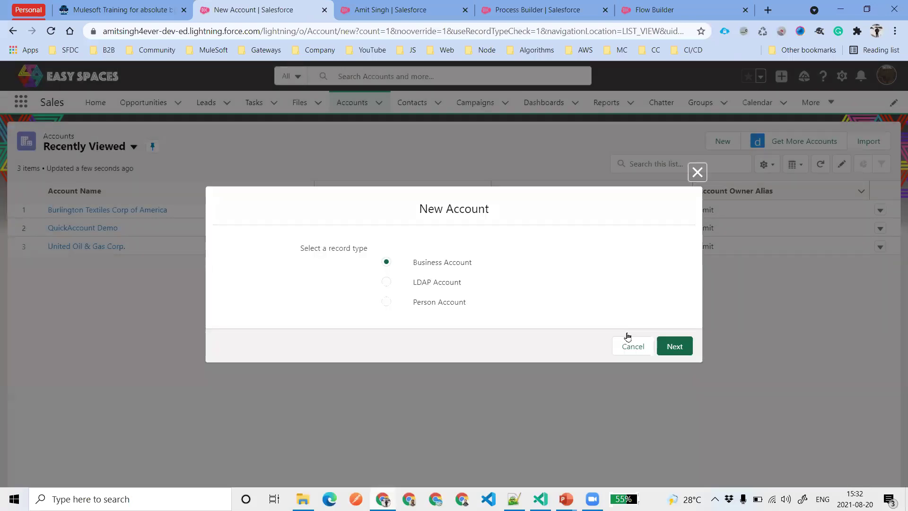
pyautogui.click(675, 347)
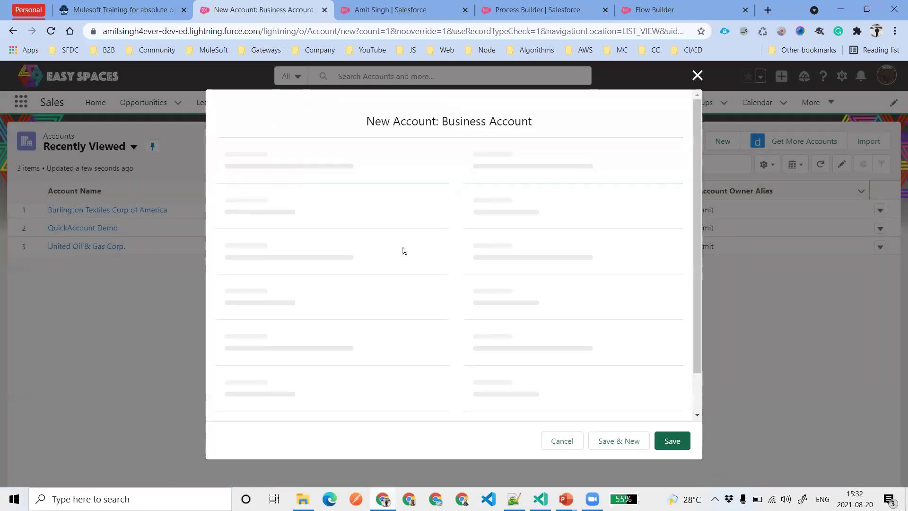
pyautogui.click(342, 220)
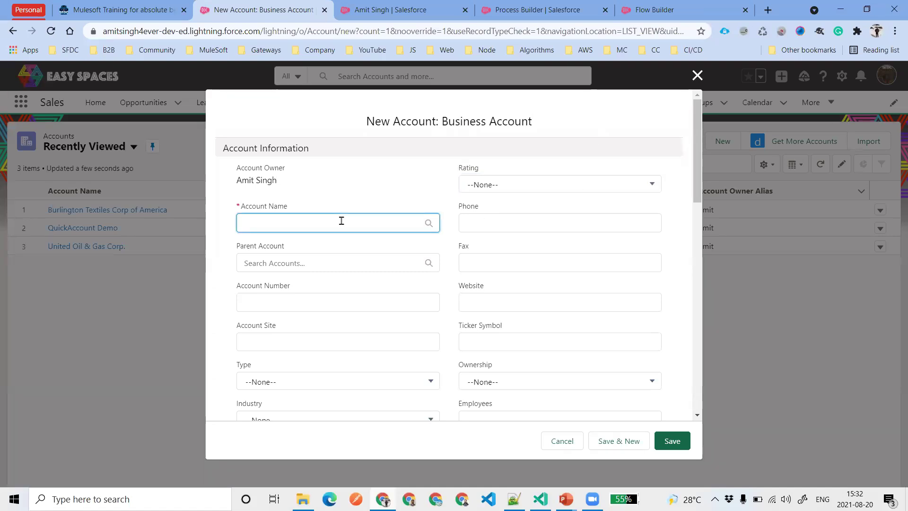
pyautogui.write('unice')
pyautogui.write('er')
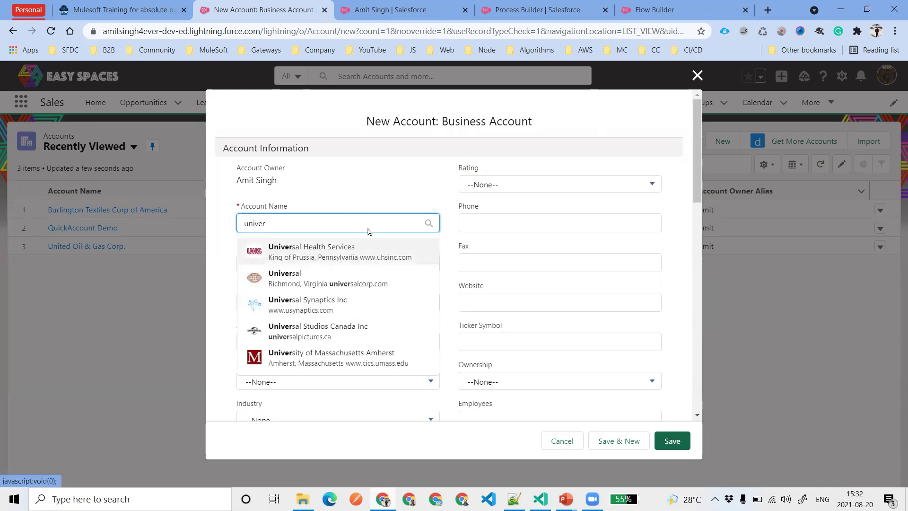
pyautogui.click(370, 247)
# Set Rating Hot, Industry Education and Type Customer - Direct, then save the account
pyautogui.click(523, 184)
pyautogui.click(525, 236)
pyautogui.scroll(-3, 442, 315)
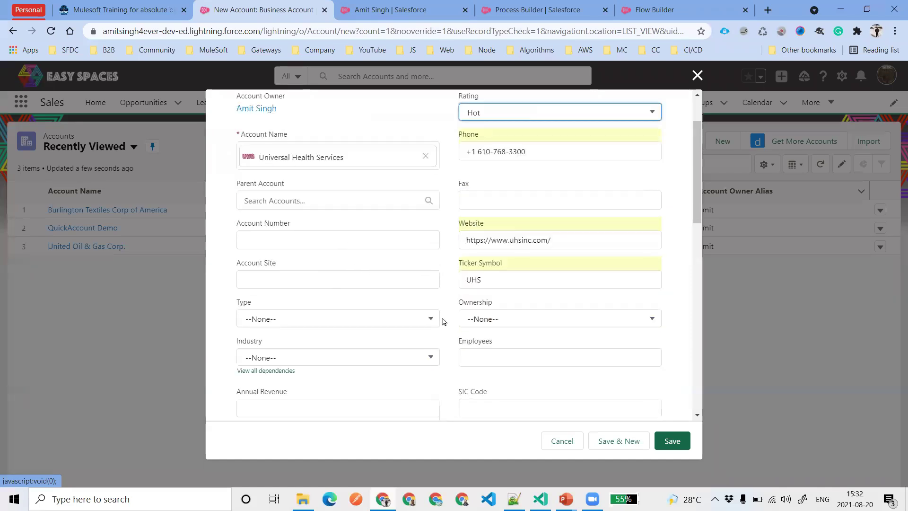
pyautogui.click(333, 315)
pyautogui.scroll(-1, 342, 325)
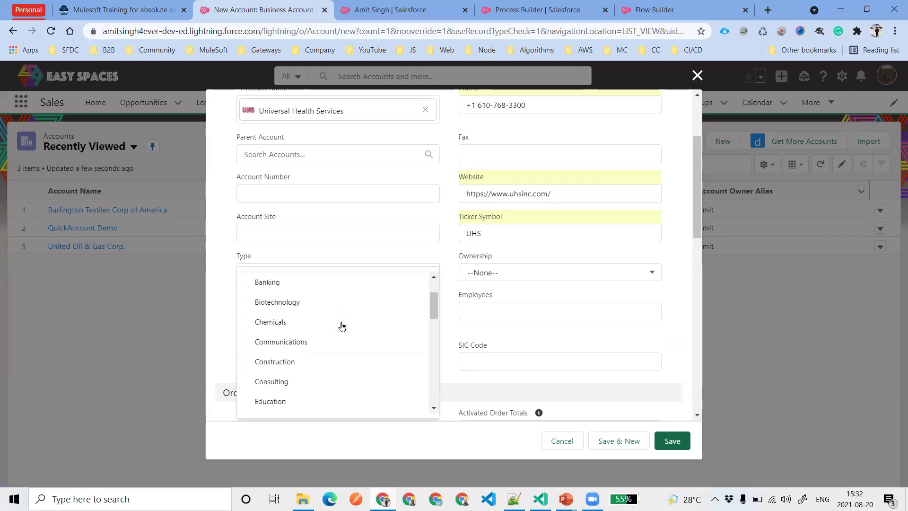
pyautogui.scroll(-1, 336, 350)
pyautogui.click(308, 338)
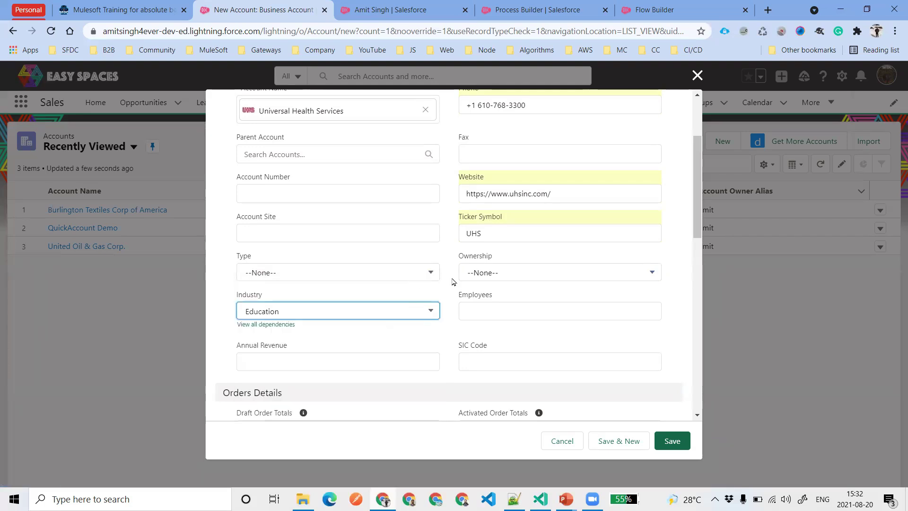
pyautogui.click(371, 272)
pyautogui.click(342, 322)
pyautogui.scroll(-3, 516, 320)
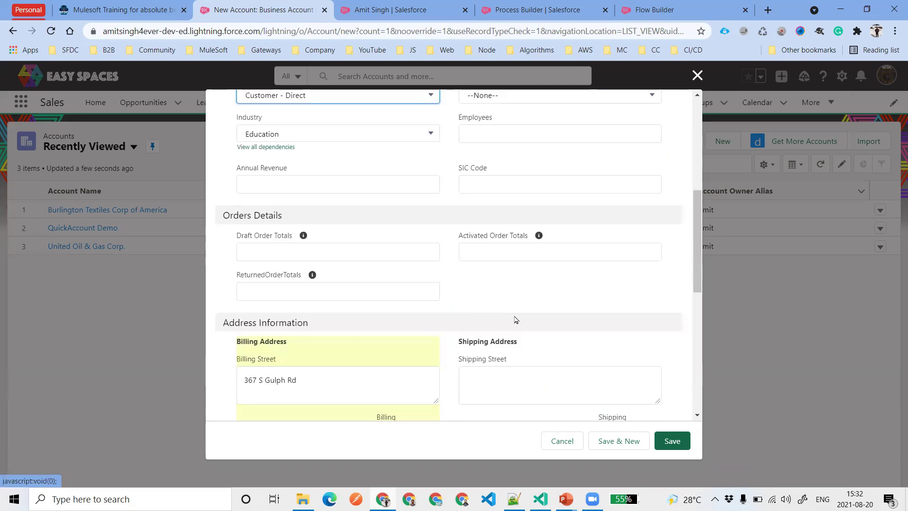
pyautogui.scroll(-2, 473, 321)
pyautogui.scroll(-4, 639, 349)
pyautogui.click(674, 437)
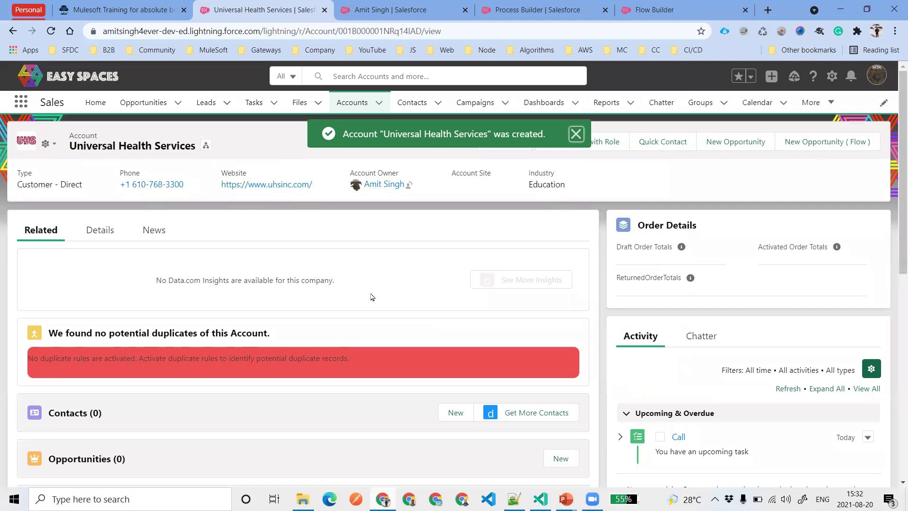
# Show the account's Chatter feed with the automatic 'Has been created by' post
pyautogui.scroll(-3, 534, 260)
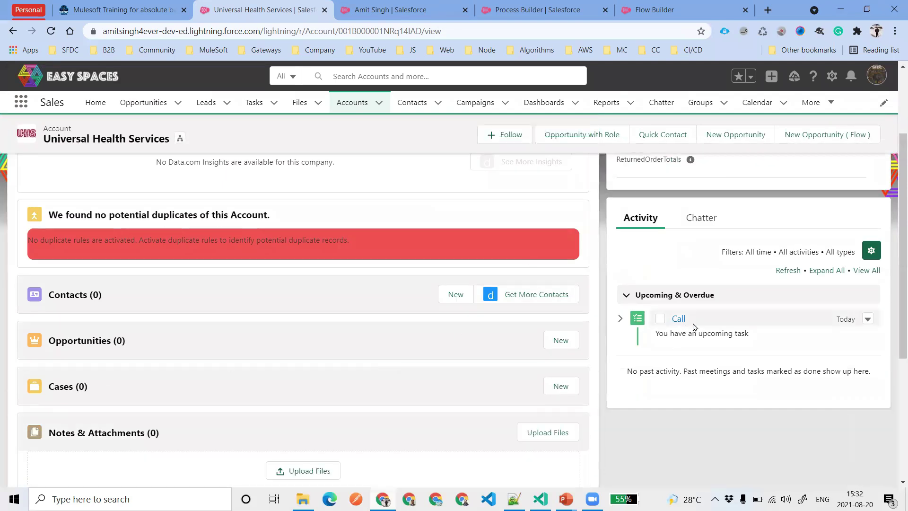
pyautogui.click(700, 217)
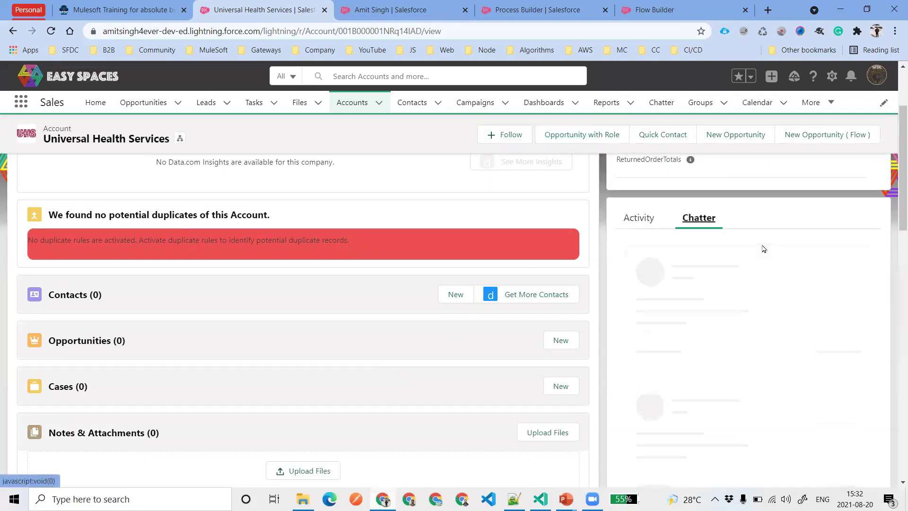
pyautogui.scroll(3, 182, 308)
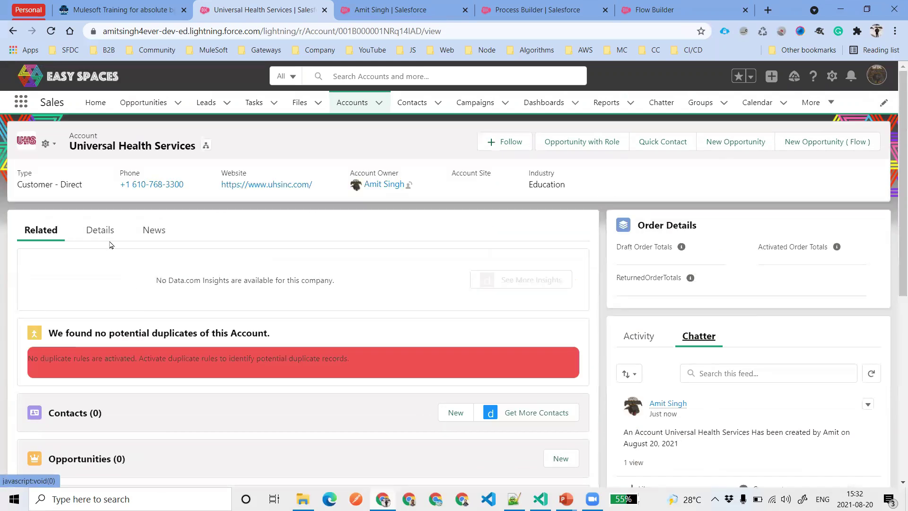
# Review the account's Details, expanding and then collapsing Description Information
pyautogui.click(99, 230)
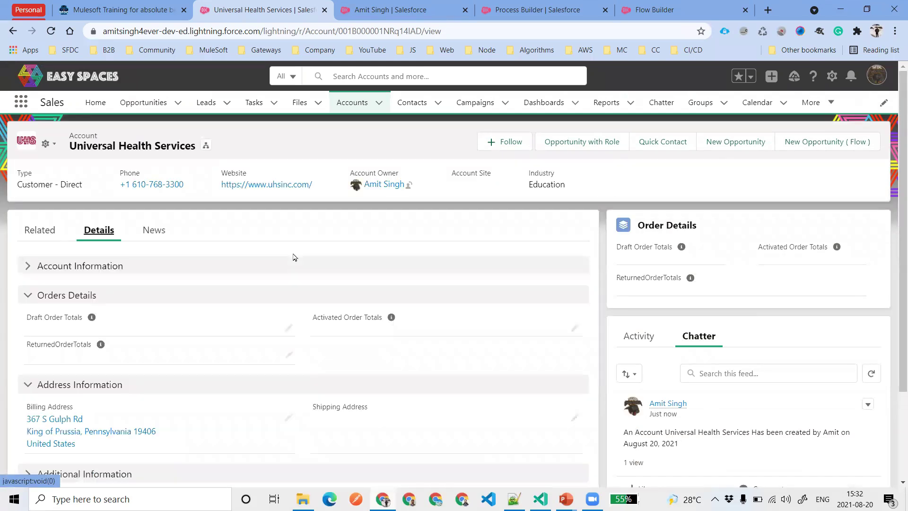
pyautogui.scroll(-3, 198, 321)
pyautogui.click(73, 420)
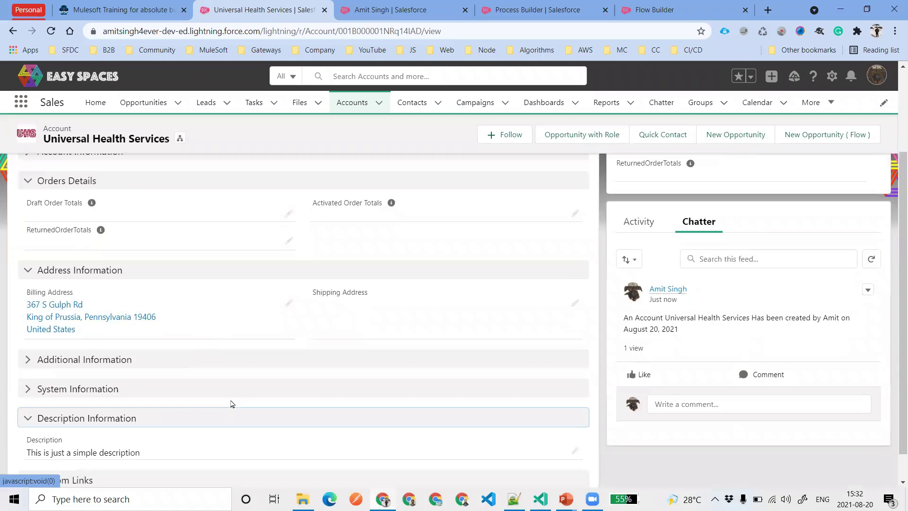
pyautogui.scroll(-1, 125, 417)
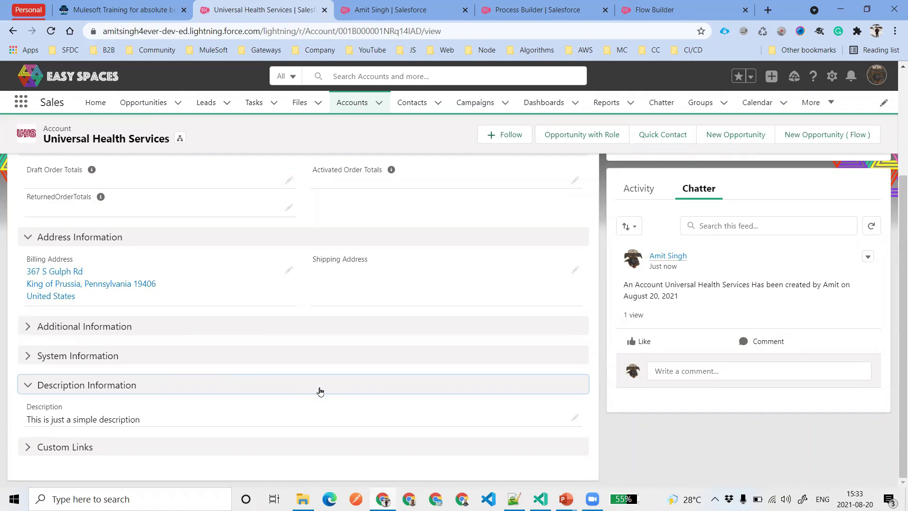
pyautogui.click(257, 390)
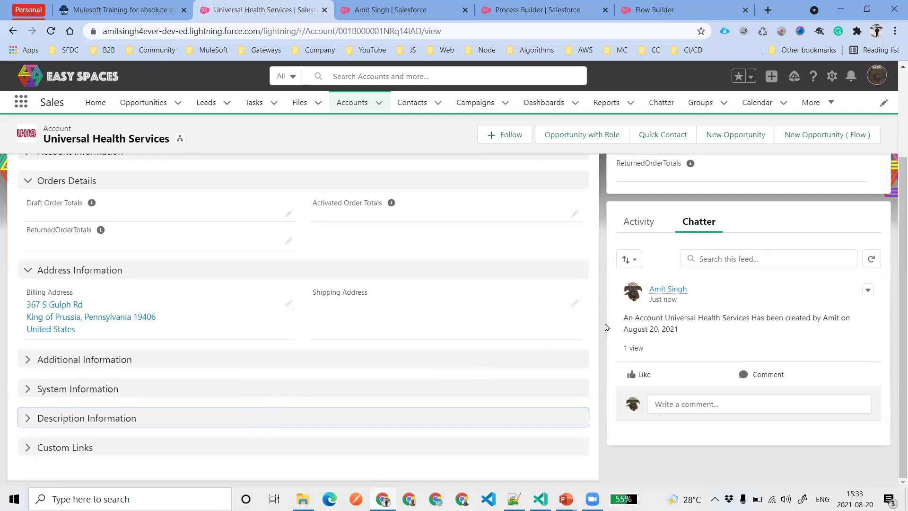